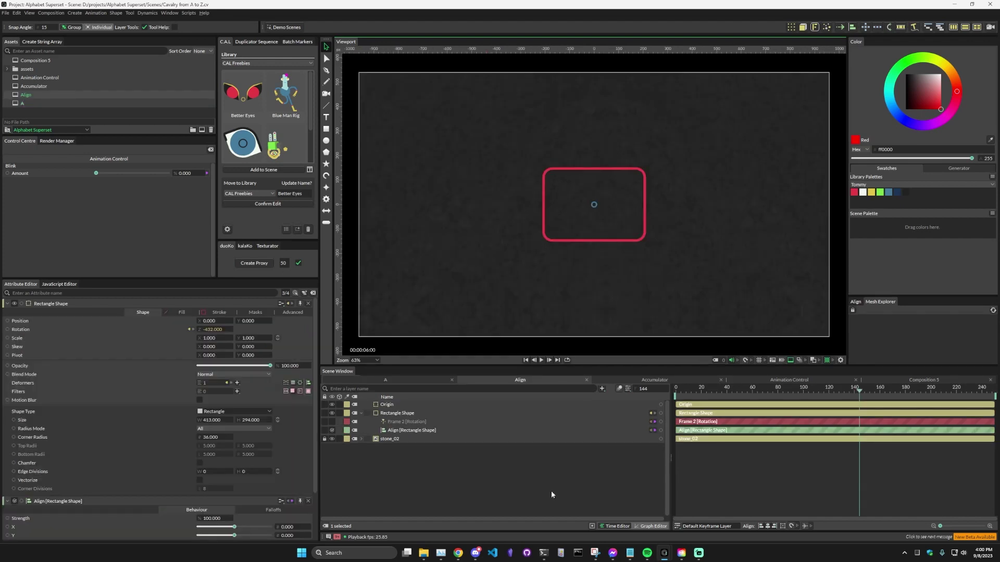
Step: Reposition the rectangle with its Align behaviour, trying several X and Y values and finishing at about X -0.59 and Y -1
left_click(425, 431)
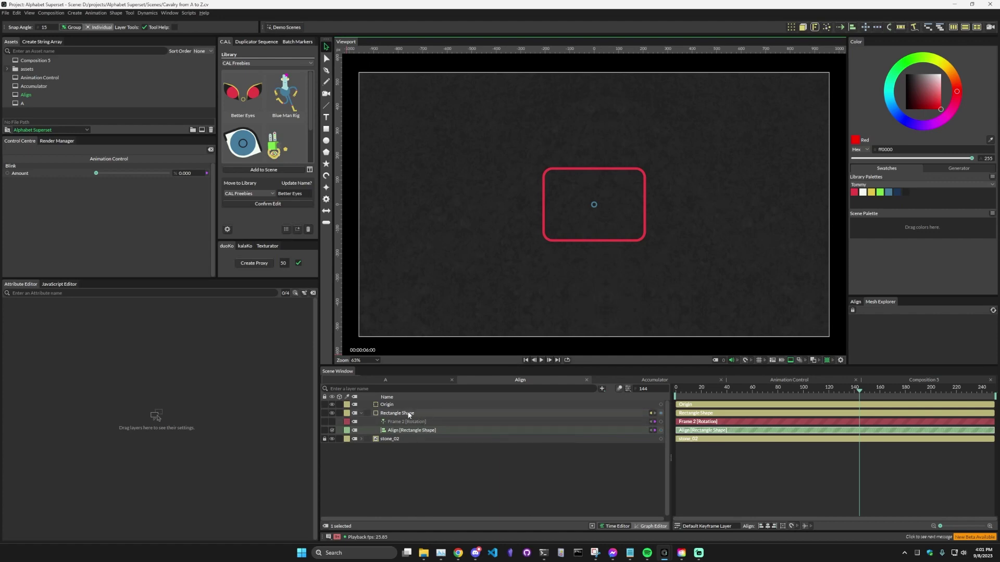
left_click(409, 432)
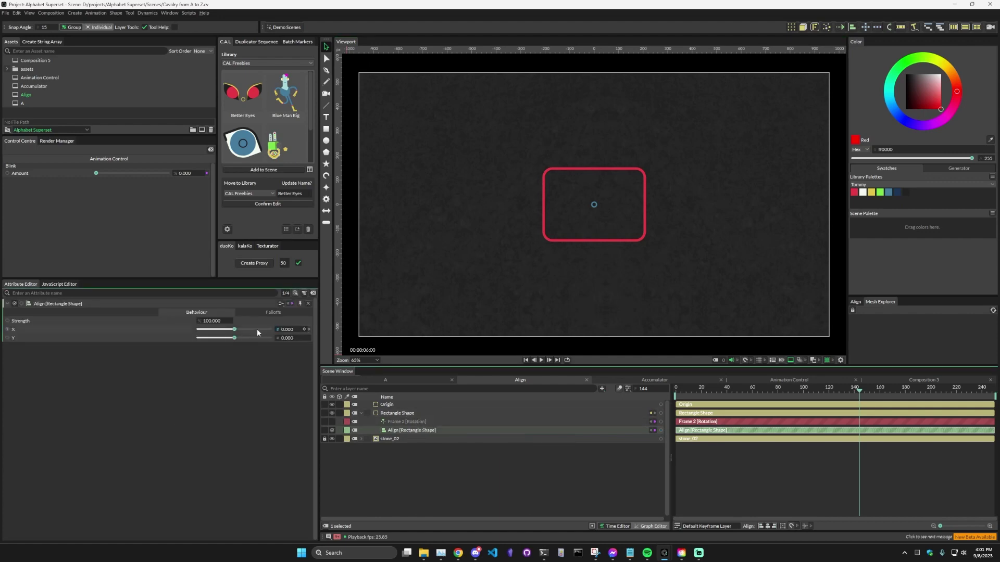
left_click_drag(234, 331, 198, 330)
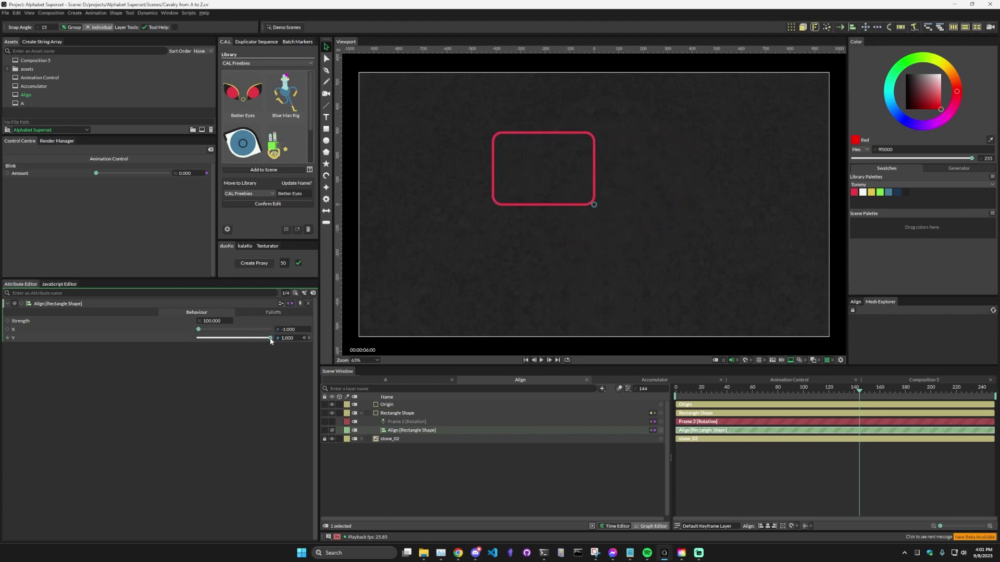
left_click_drag(271, 338, 213, 329)
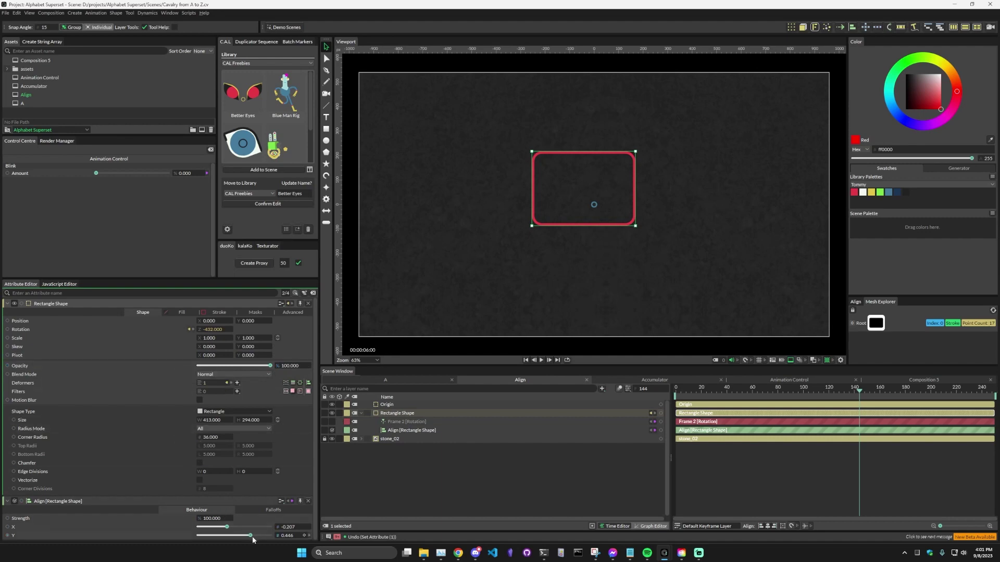
left_click_drag(249, 538, 159, 533)
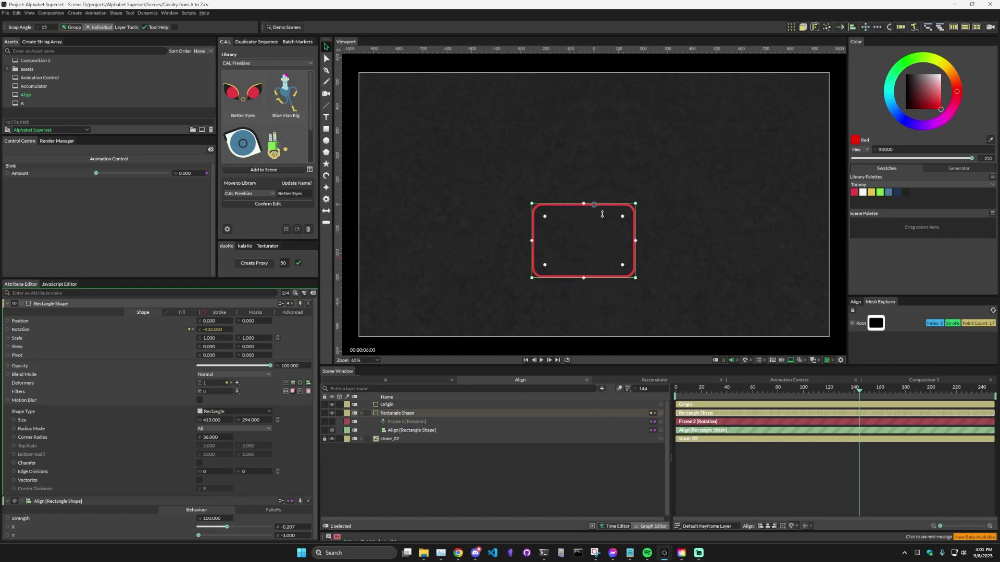
mouse_move(227, 529)
left_mouse_down()
mouse_move(198, 528)
mouse_move(213, 528)
left_mouse_up()
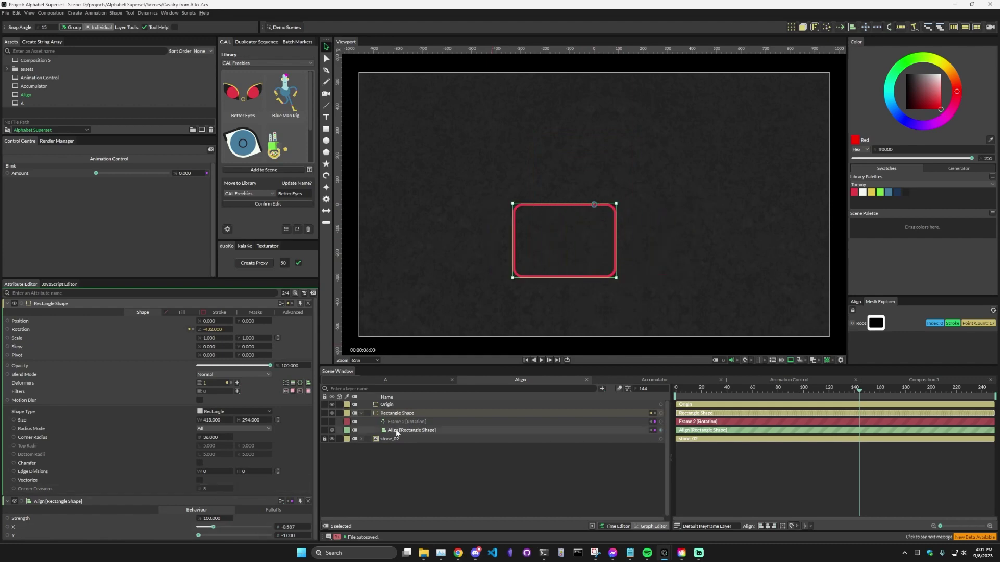
Step: Enable the rectangle's Frame 2 rotation behaviour, play the animation and vary the Align X value during playback
left_click(331, 422)
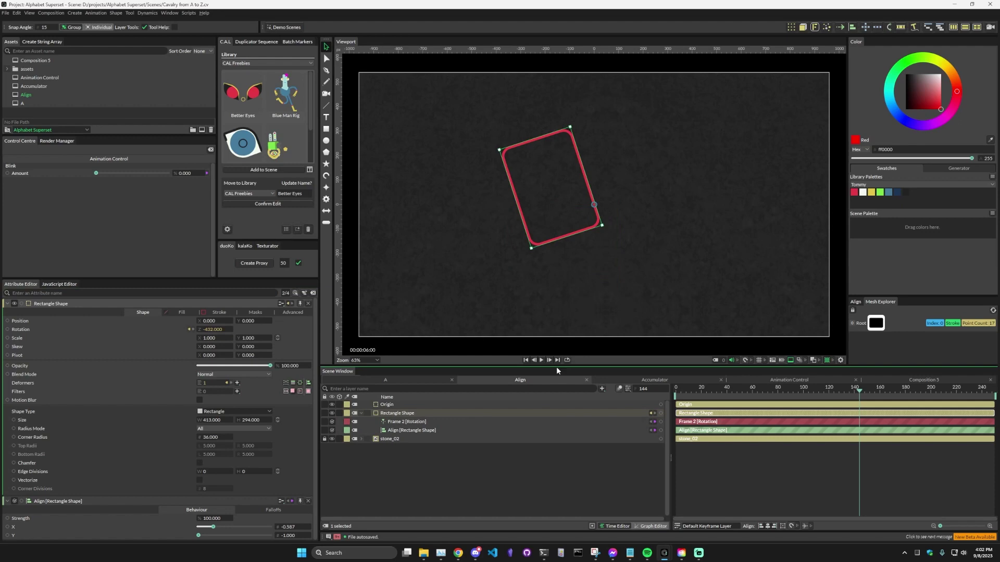
left_click(541, 360)
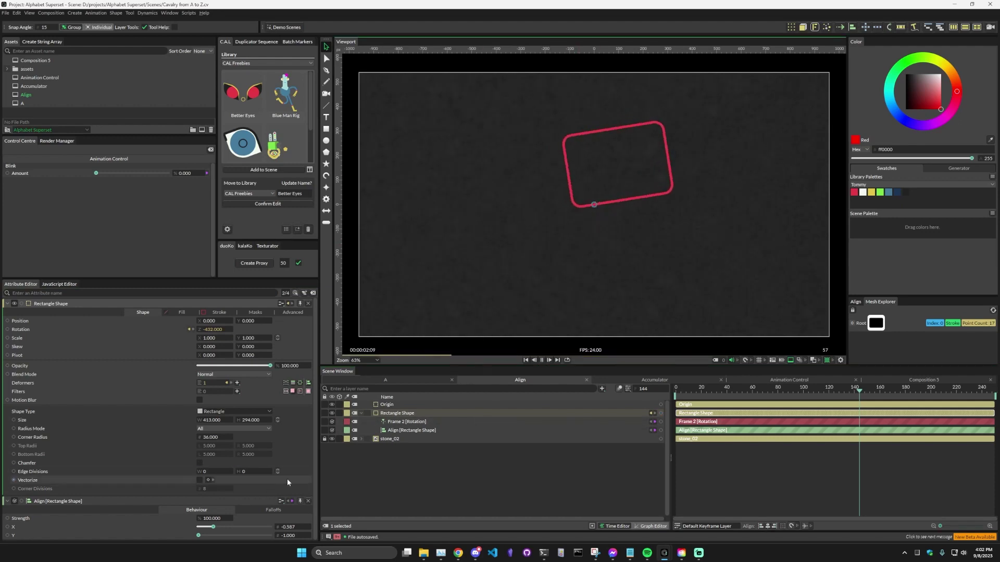
left_click_drag(212, 528, 235, 535)
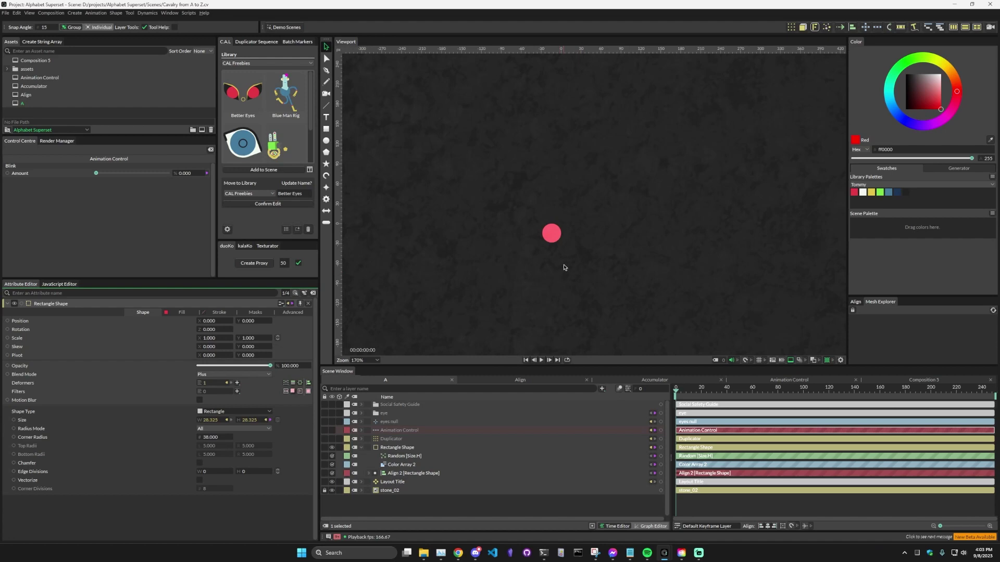
Step: Enable the Align 2 behaviour on the pink circle in composition A and expand its X and Y keyframes
scroll(558, 263, "up", 3)
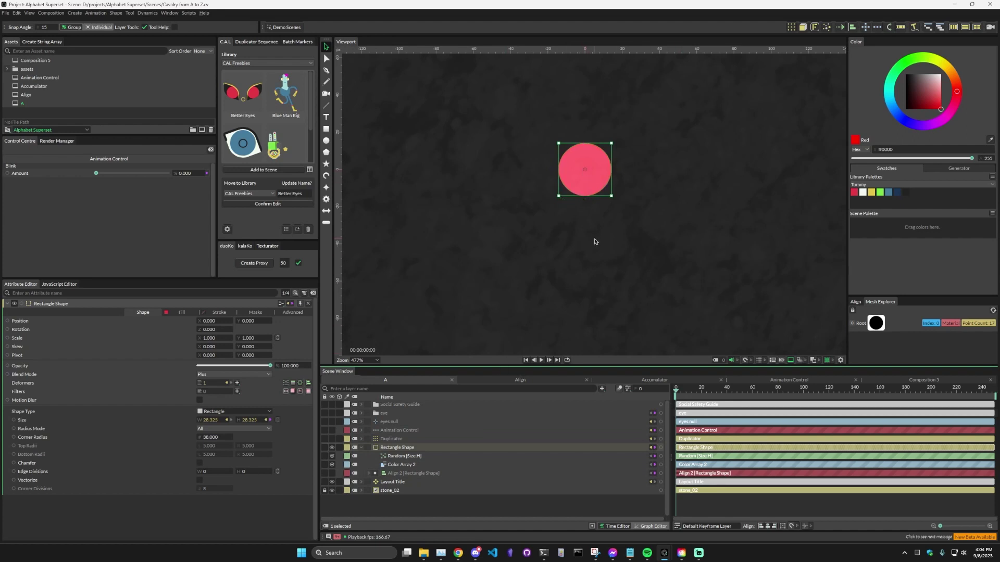
left_click(331, 474)
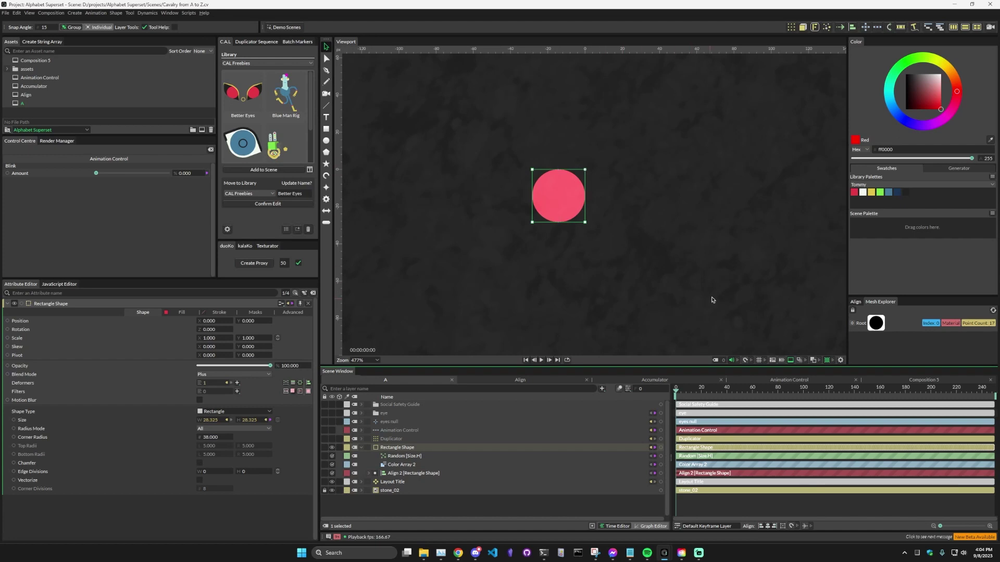
left_click(368, 474)
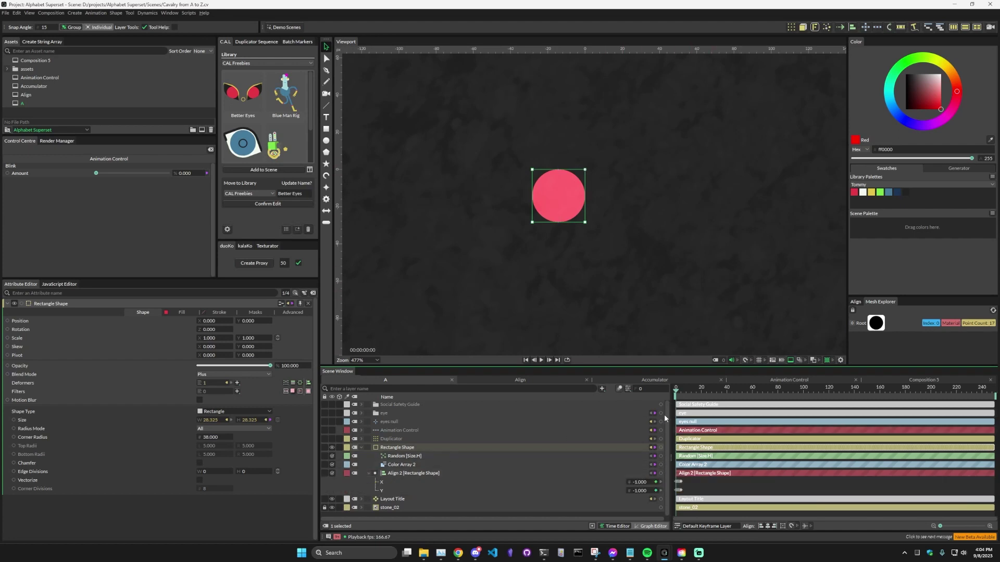
left_click_drag(941, 527, 979, 527)
Step: Examine the Align 2 X and Y keyframes at frames 1, 2, 3 and 4, and return to frame 0
left_click(460, 474)
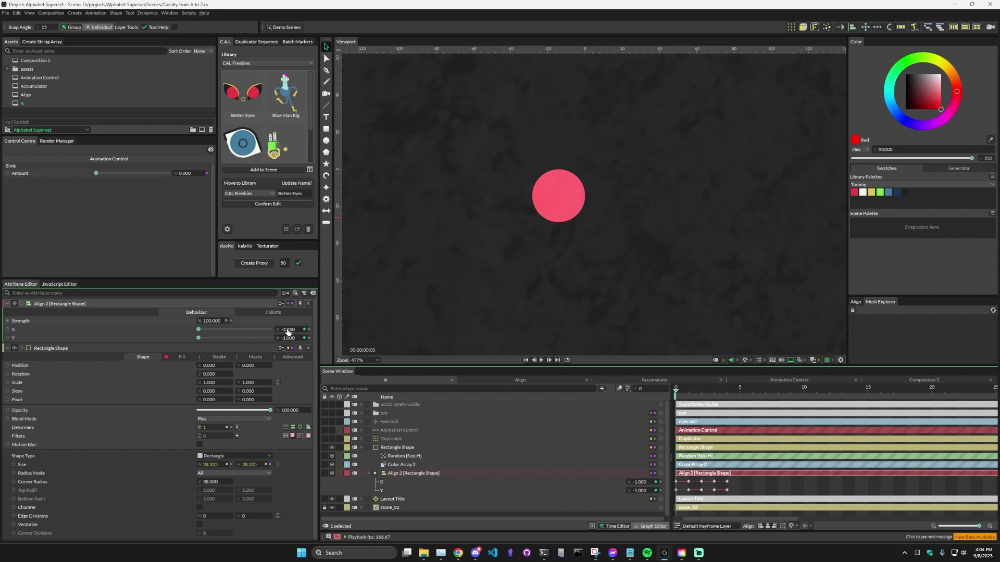
left_click(688, 393)
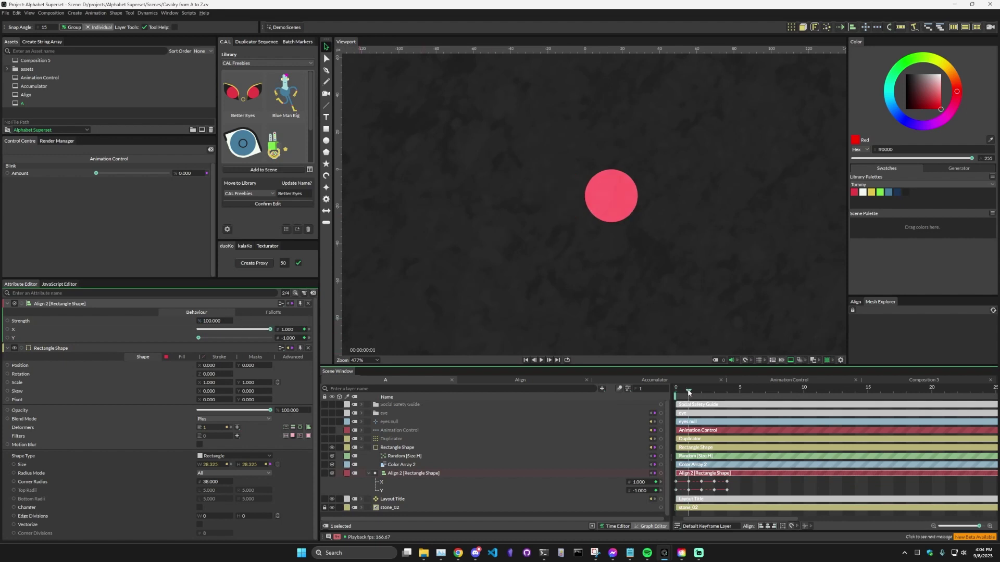
left_click(701, 393)
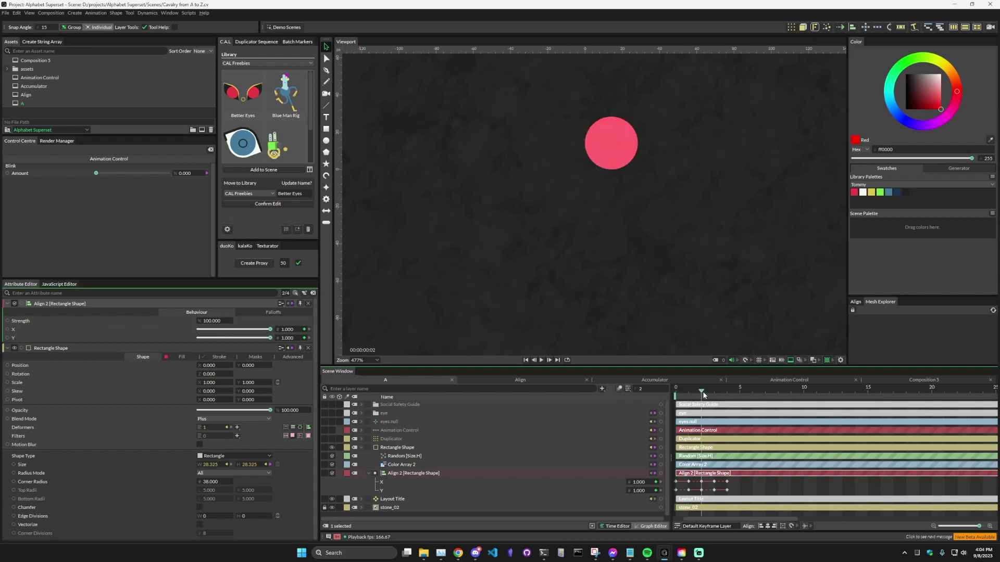
left_click(714, 394)
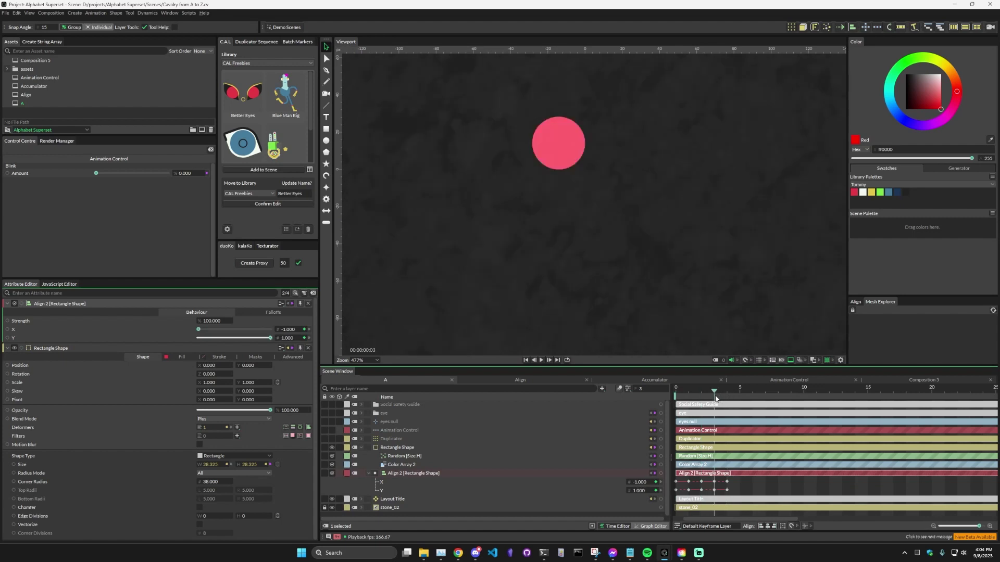
left_click(727, 394)
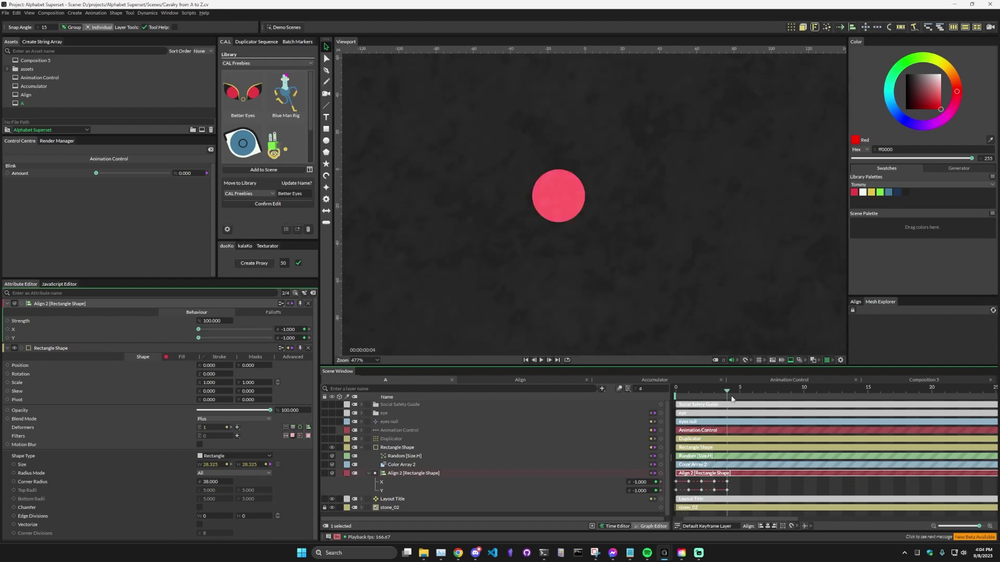
left_click_drag(724, 400, 686, 404)
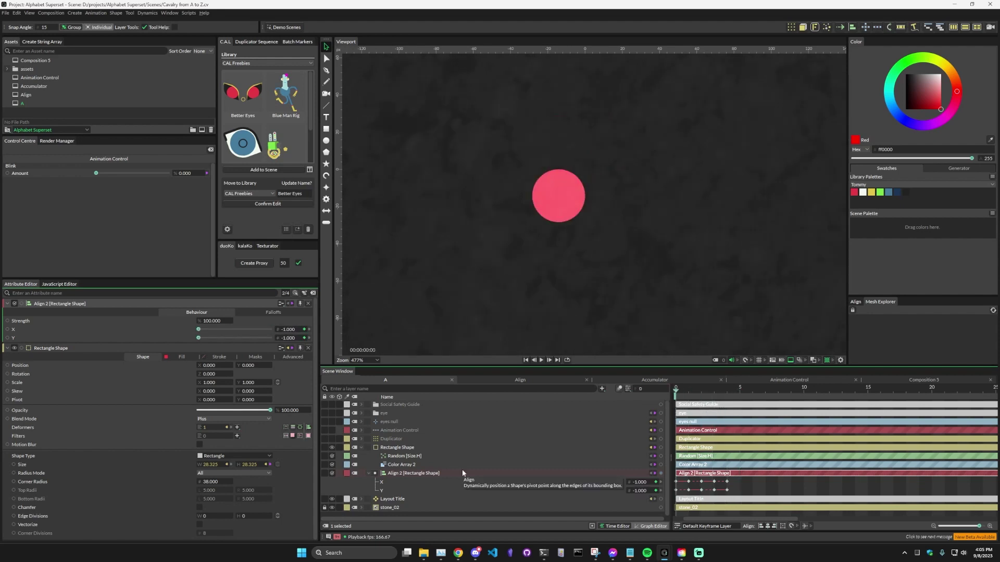
Step: Inspect the settings of the Random behaviour on the circle's size and clear the loaded attributes
left_click(409, 457)
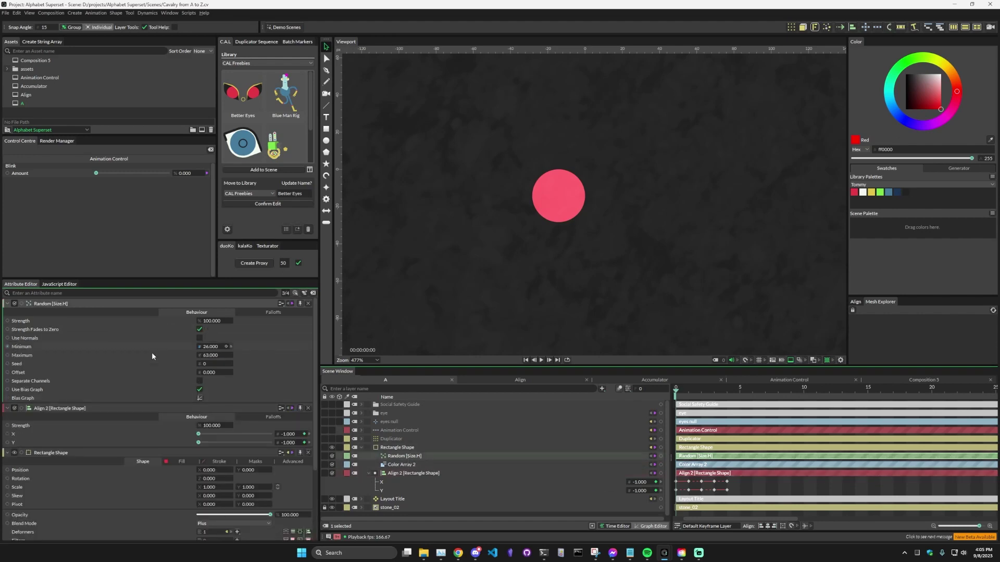
scroll(170, 459, "down", 3)
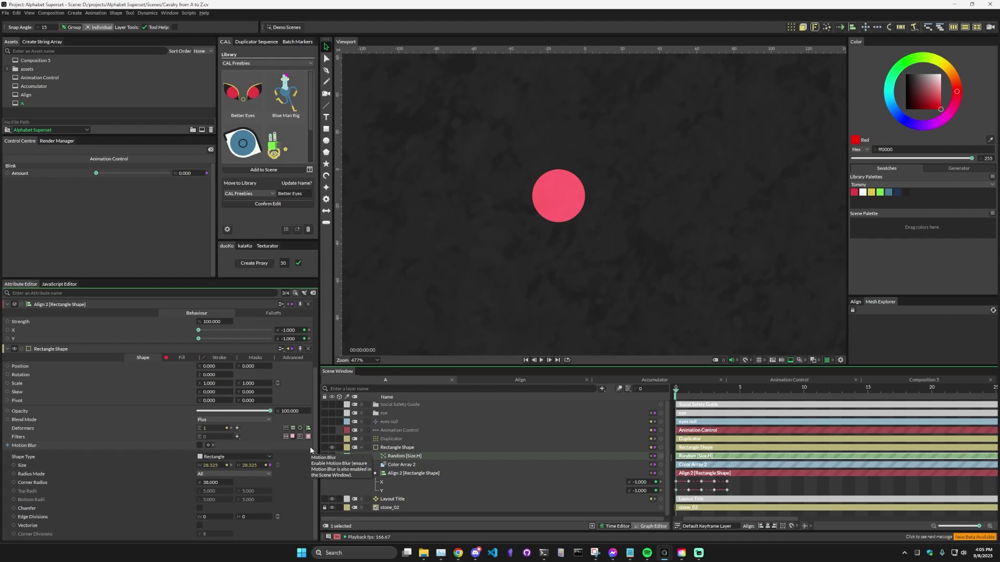
left_click(313, 293)
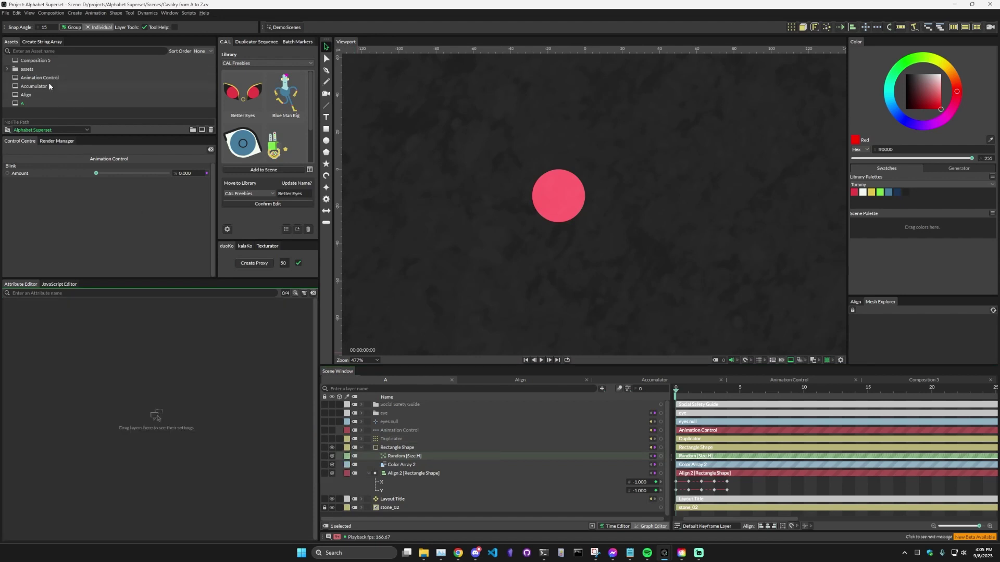
Step: Open the Animation Control composition and test the eyes by moving the ring target and varying the Blink amount
double_click(49, 78)
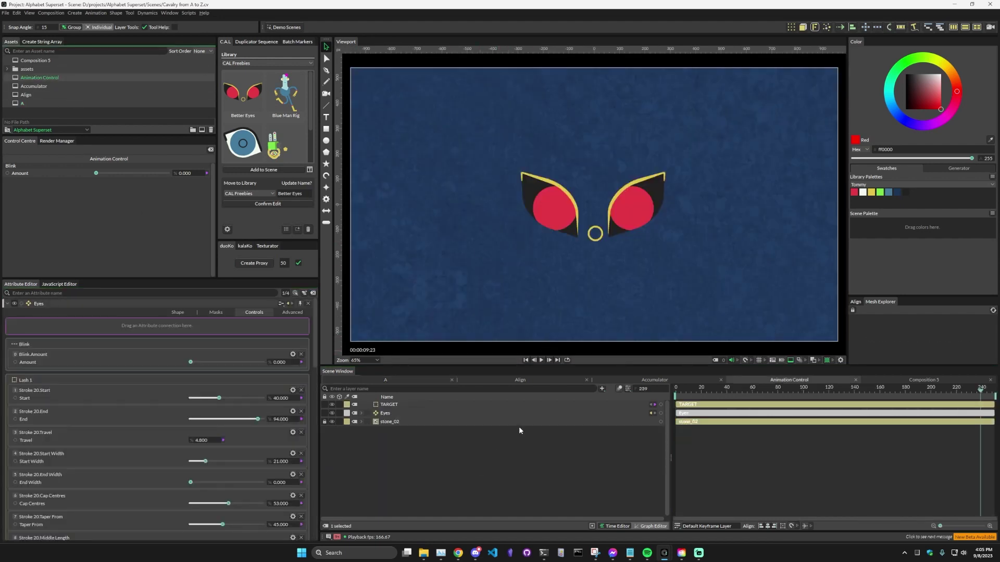
key("space")
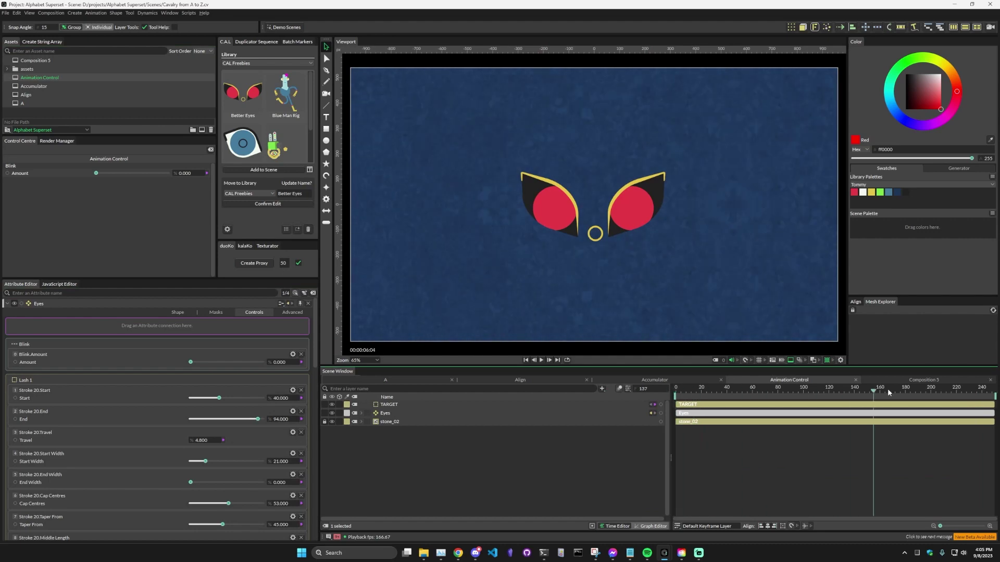
left_click_drag(595, 234, 622, 216)
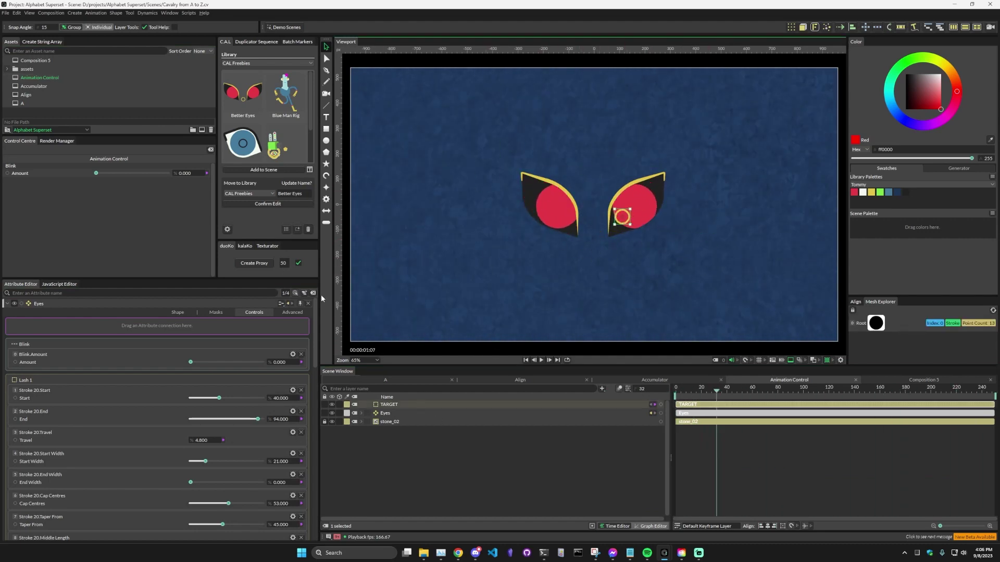
left_click_drag(190, 362, 116, 358)
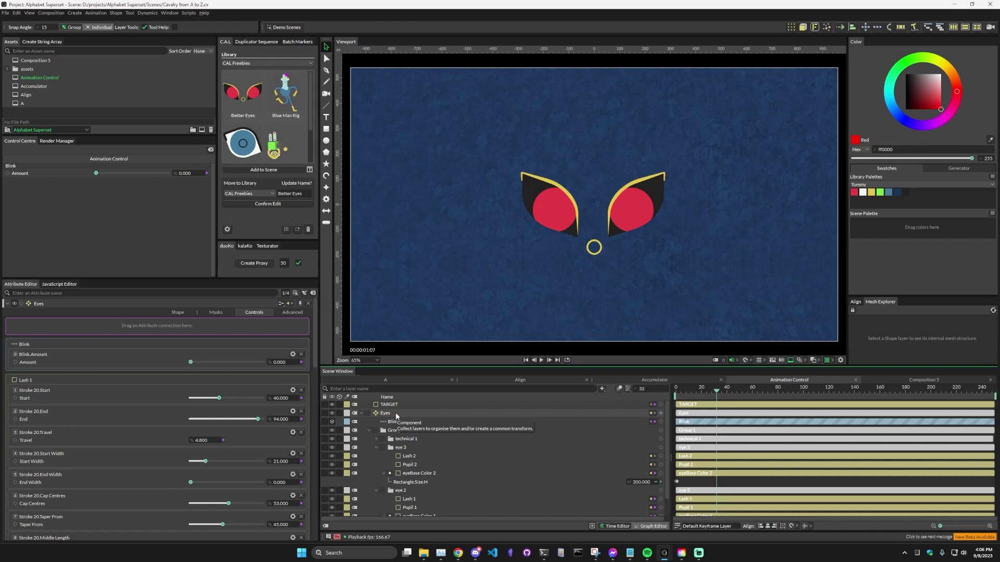
Step: Load the Blink control from the Eyes component, go to frame 1 and make Blink active
left_click(394, 421)
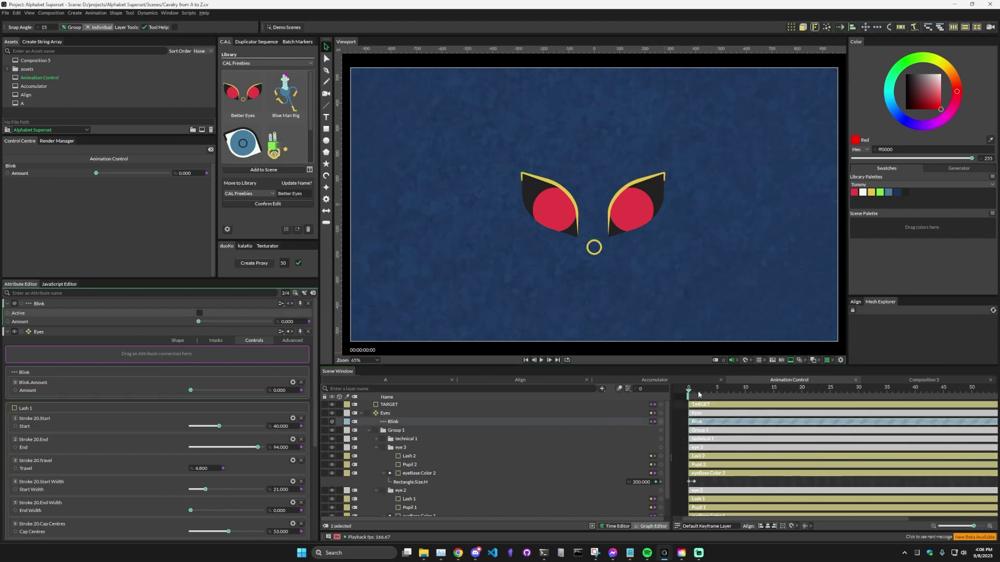
left_click_drag(689, 390, 696, 391)
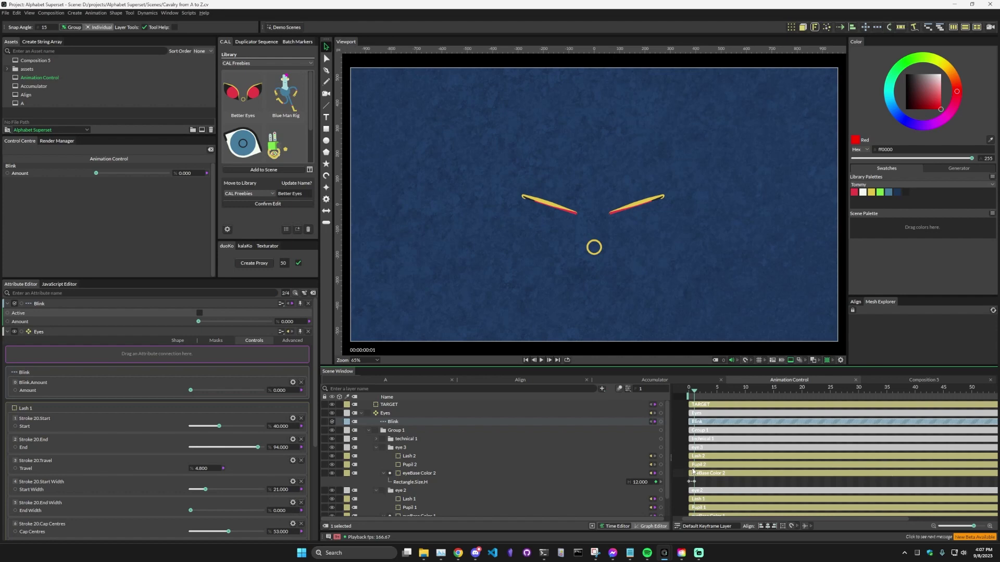
left_click(199, 313)
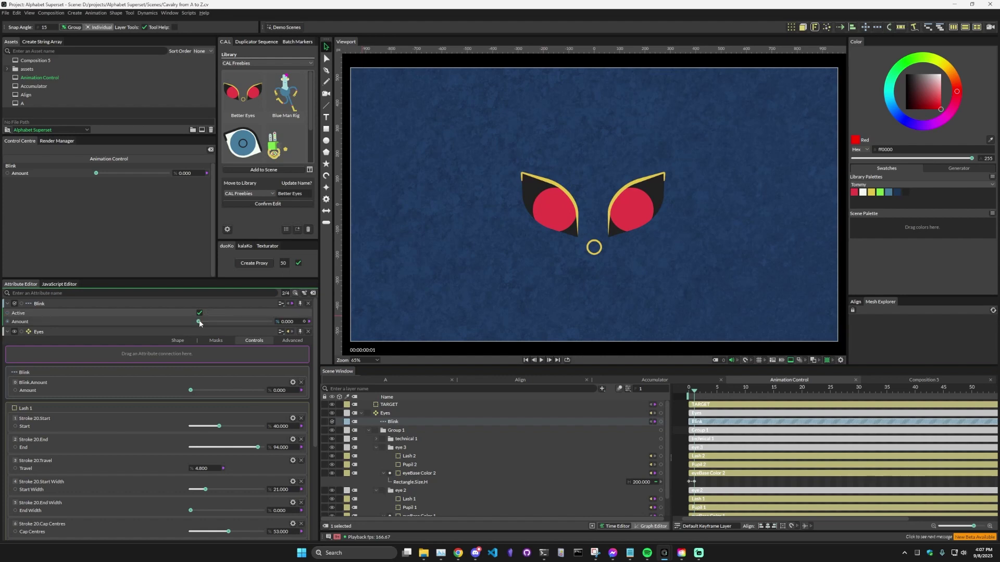
Step: Vary the Blink amount to preview the eyes closing and opening, finishing at 21%
left_click_drag(198, 323, 233, 317)
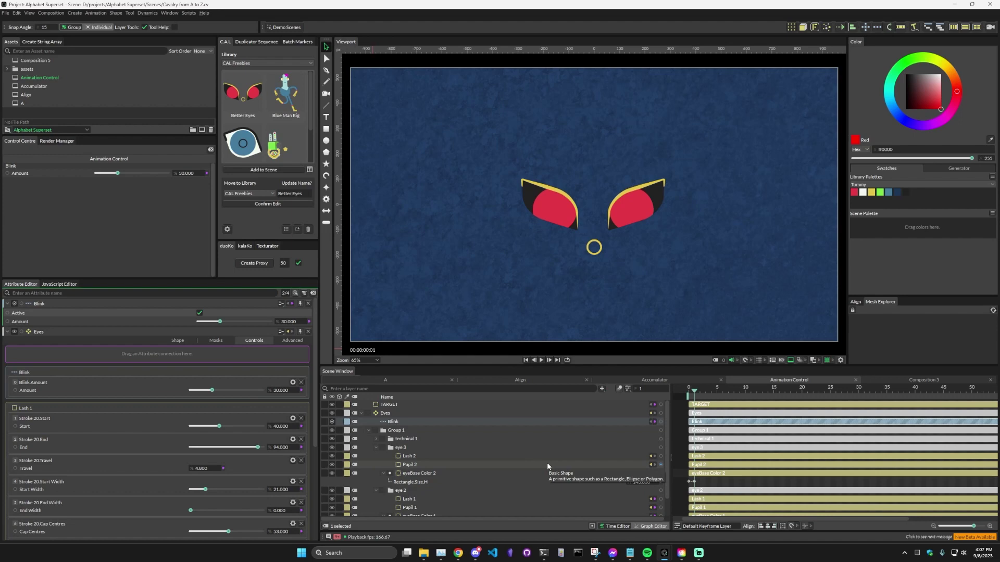
mouse_move(220, 322)
left_mouse_down()
mouse_move(253, 321)
mouse_move(224, 322)
left_mouse_up()
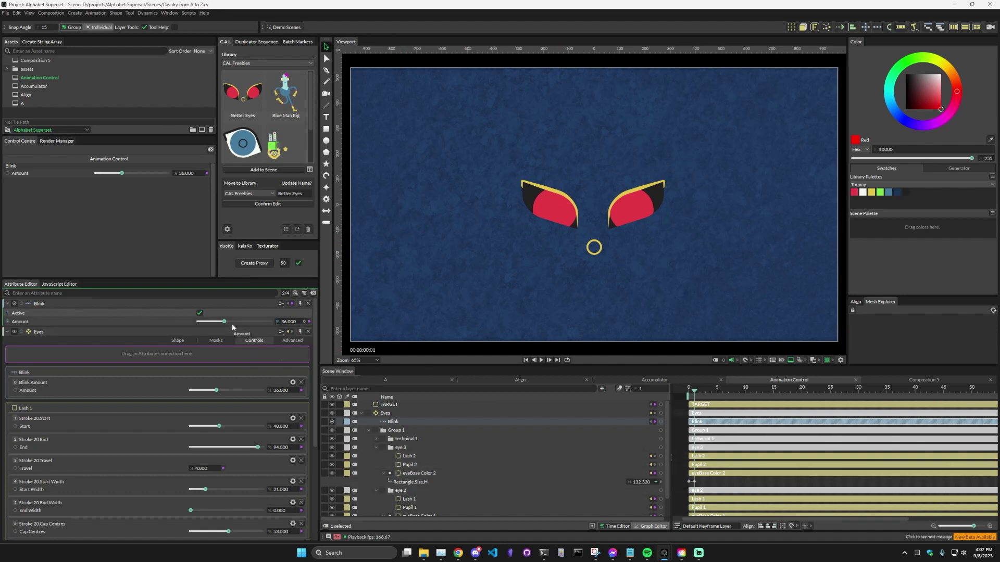
left_click_drag(225, 321, 239, 322)
left_click_drag(299, 322, 147, 320)
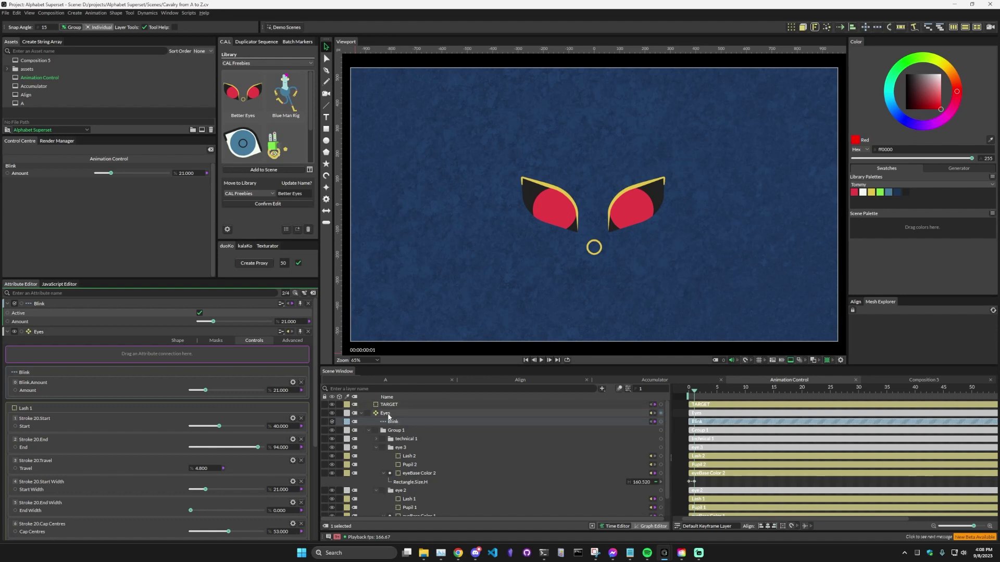
Step: Add an Oscillator behaviour to the Blink amount and play the animation
right_click(149, 321)
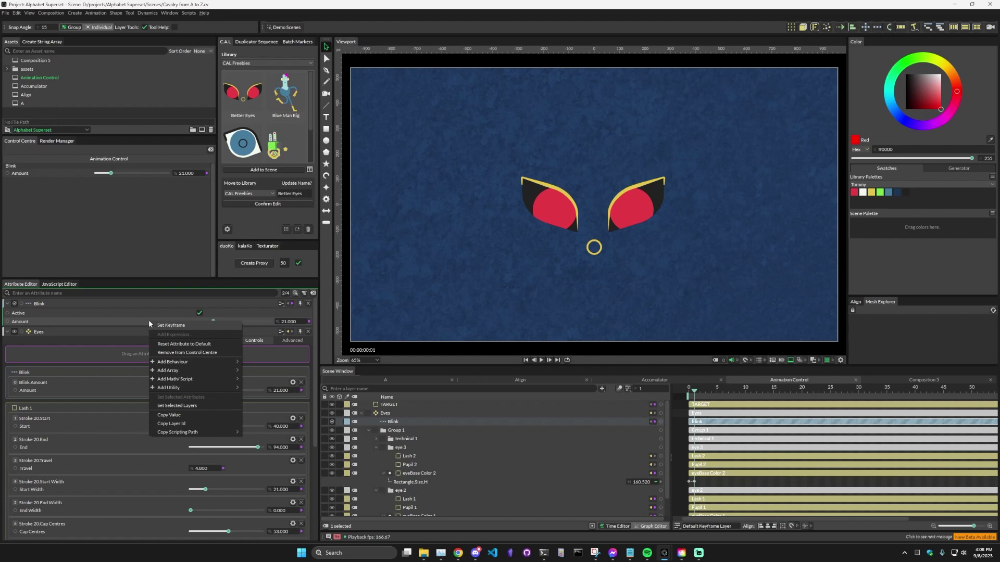
mouse_move(196, 362)
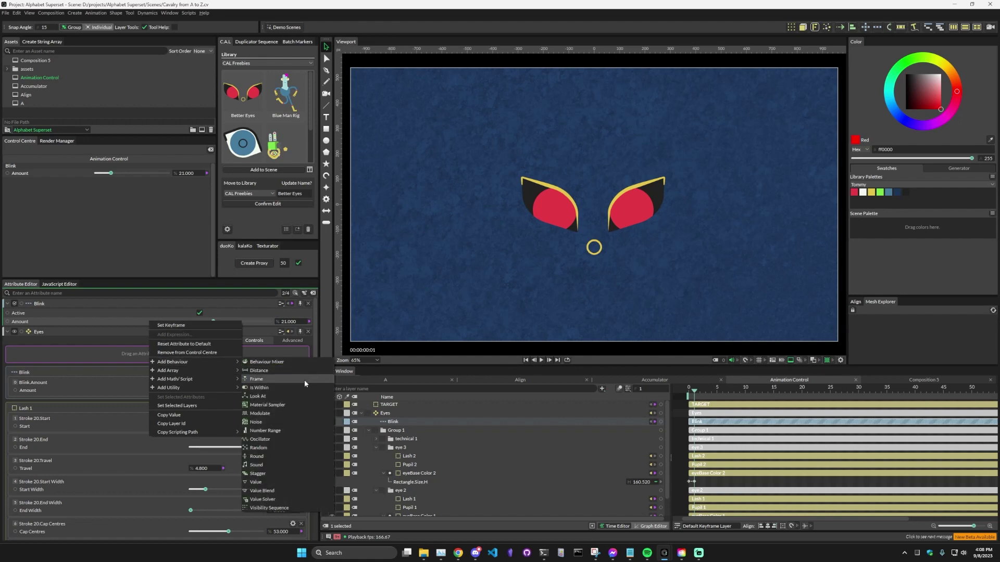
left_click(274, 437)
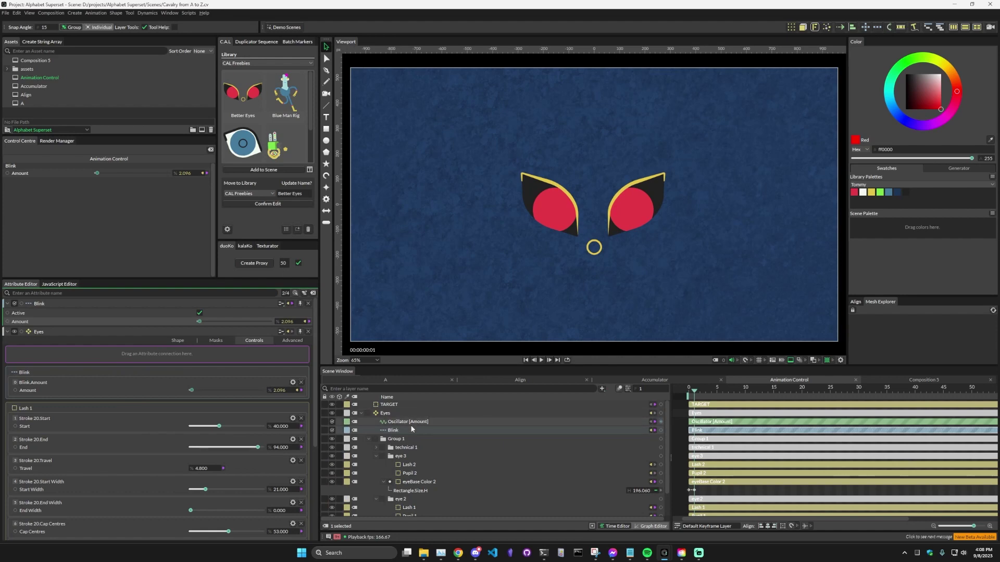
left_click(541, 360)
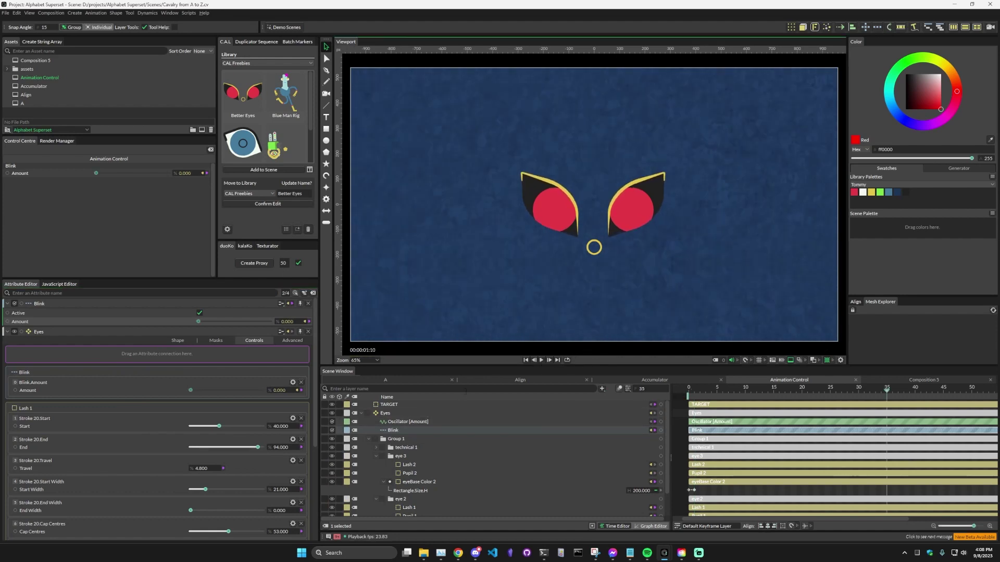
Step: Set the Blink amount Oscillator's minimum to 0 and maximum to 100, and play the animation
left_click(412, 423)
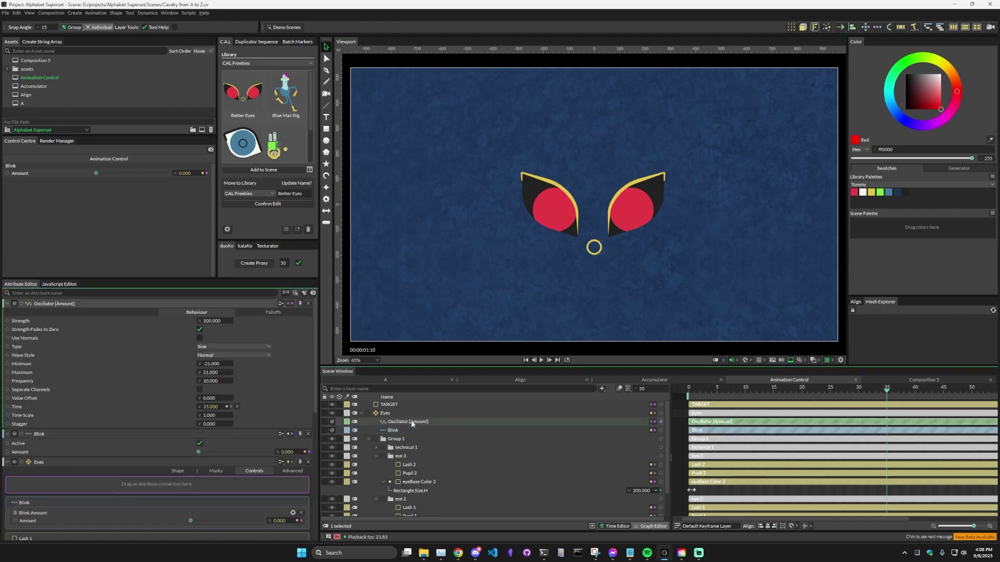
double_click(212, 364)
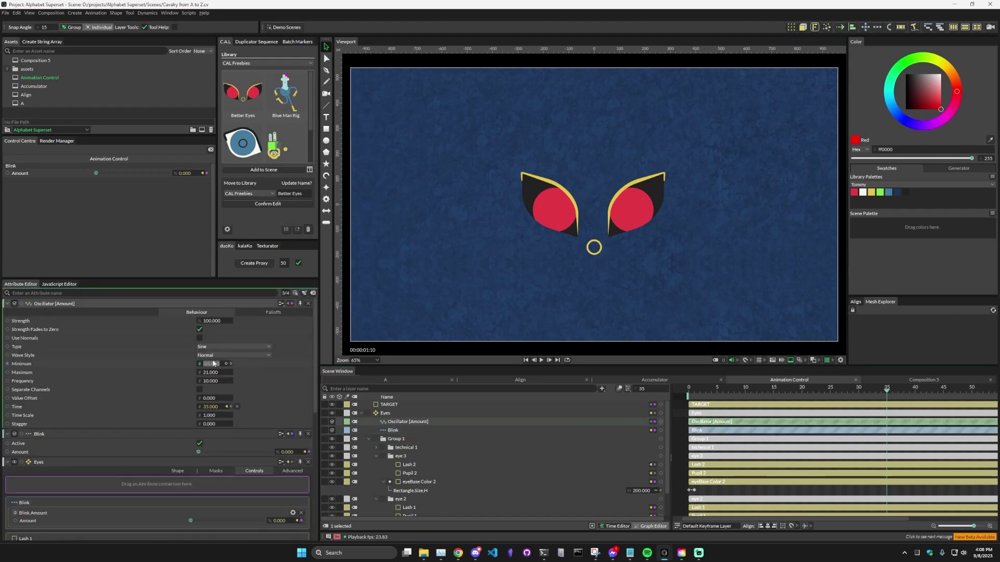
double_click(222, 373)
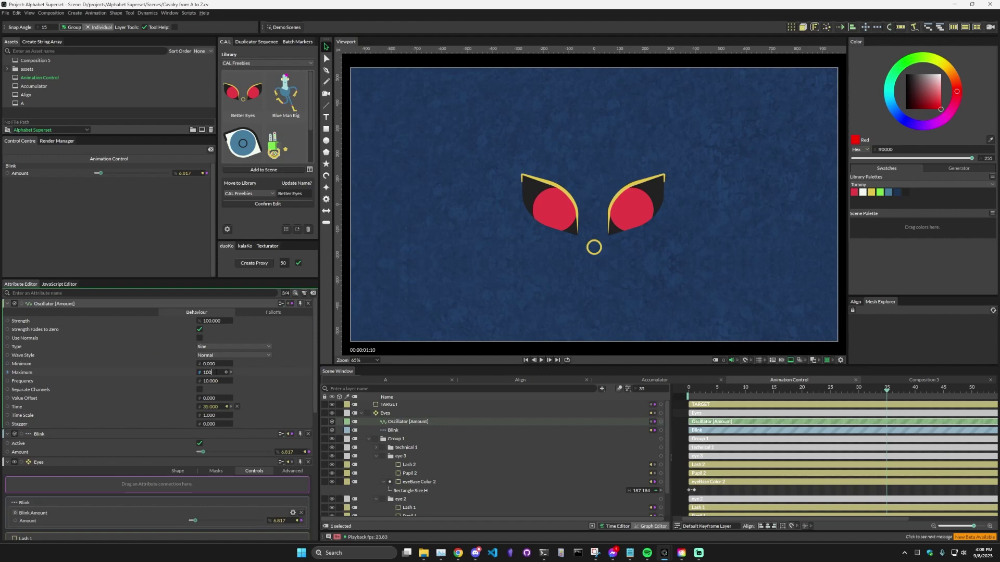
type("100")
key("Return")
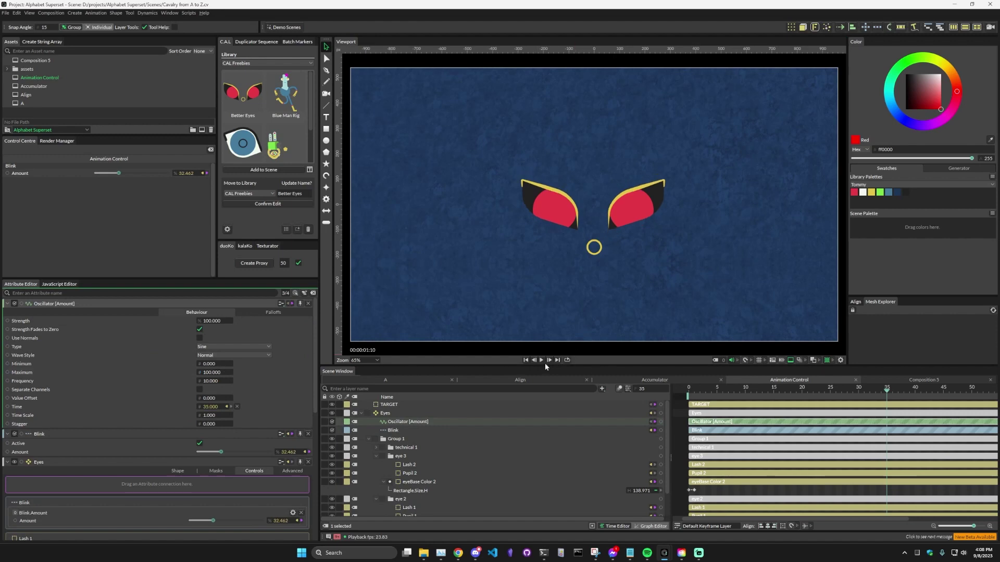
left_click(542, 360)
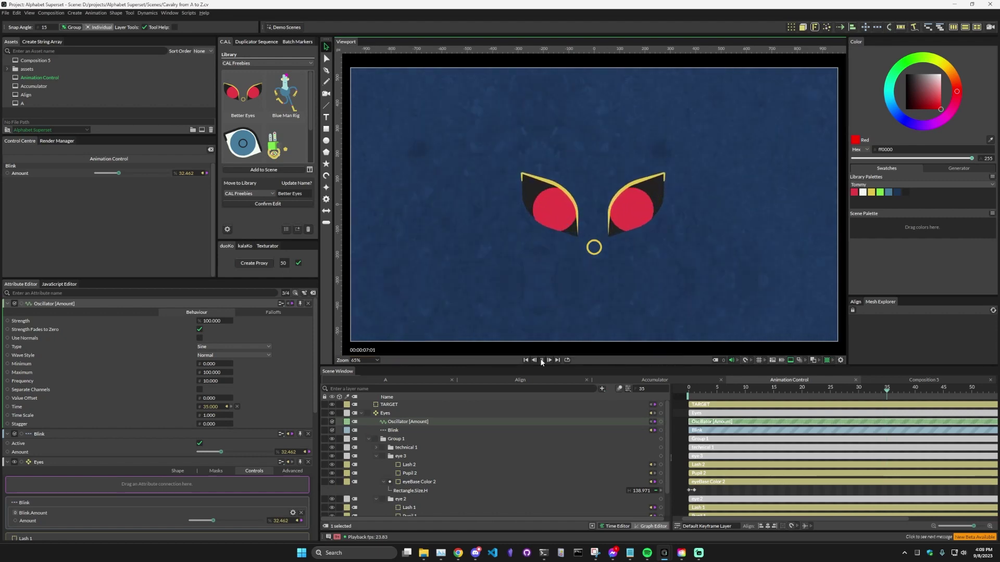
left_click(541, 360)
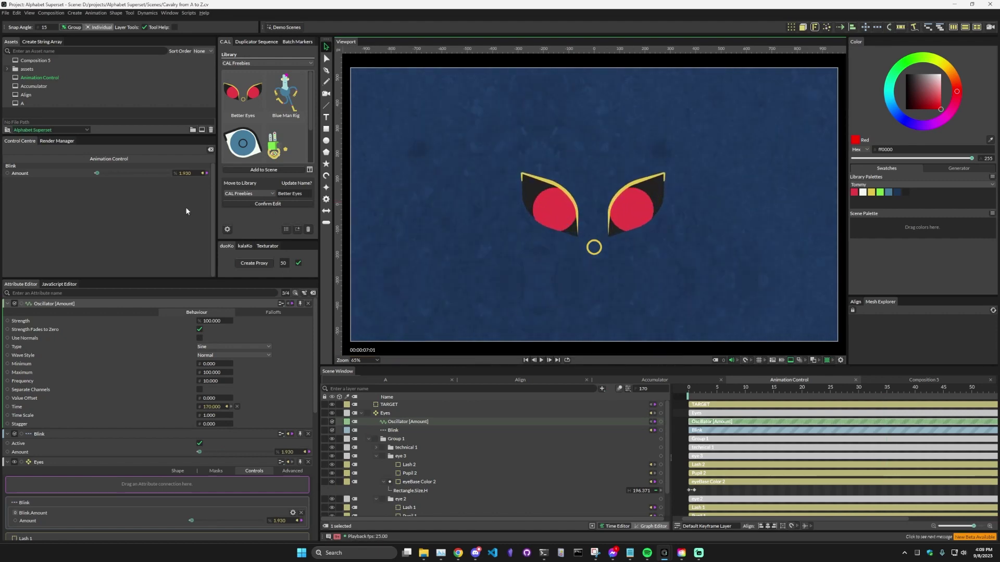
Step: Set the Oscillator's minimum to -100 and play the animation from the start
left_click(212, 364)
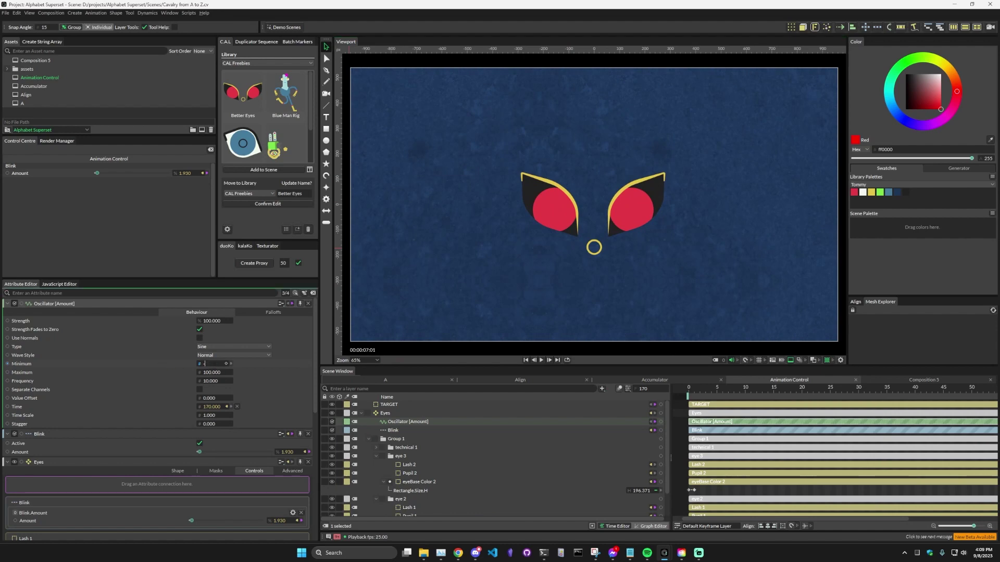
key("Return")
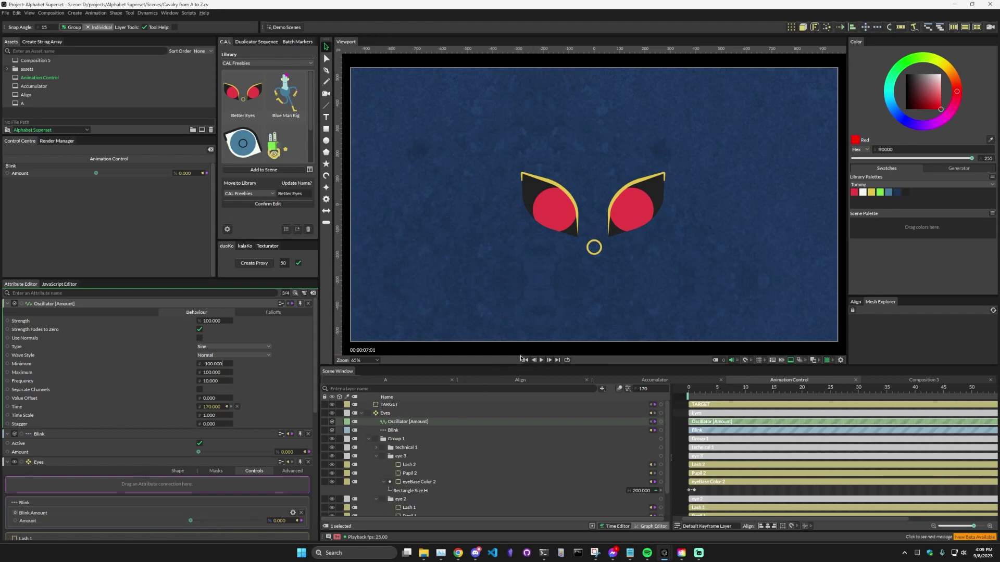
left_click(526, 359)
left_click(541, 359)
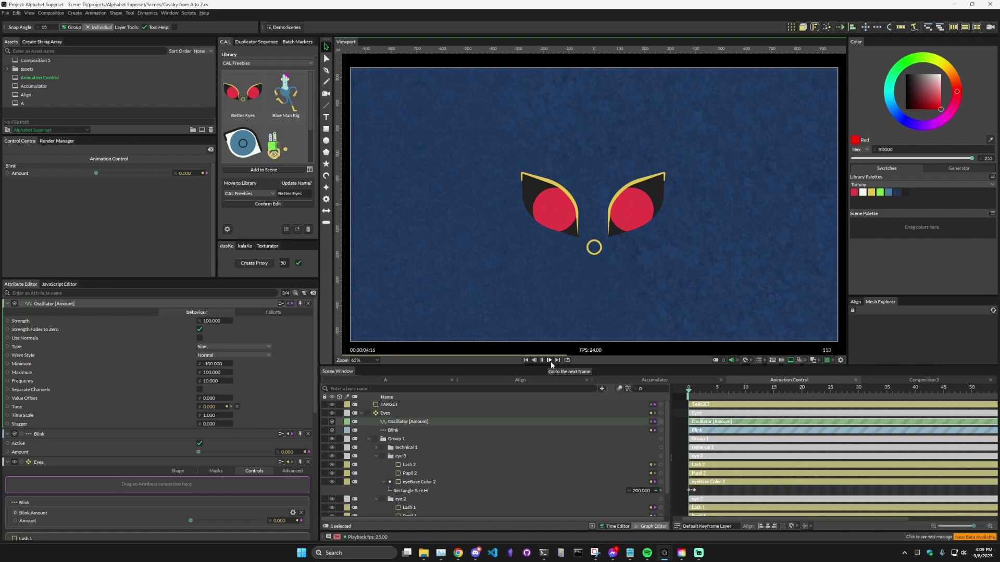
left_click(542, 360)
Step: Set the Oscillator's minimum to -200 and play the animation from the start
left_click(228, 365)
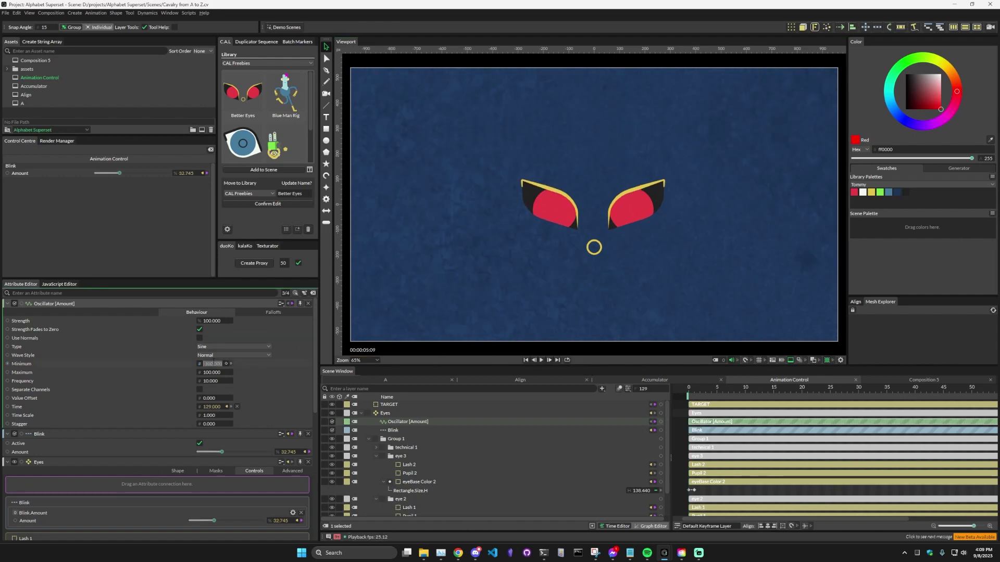
type("-200")
key("Return")
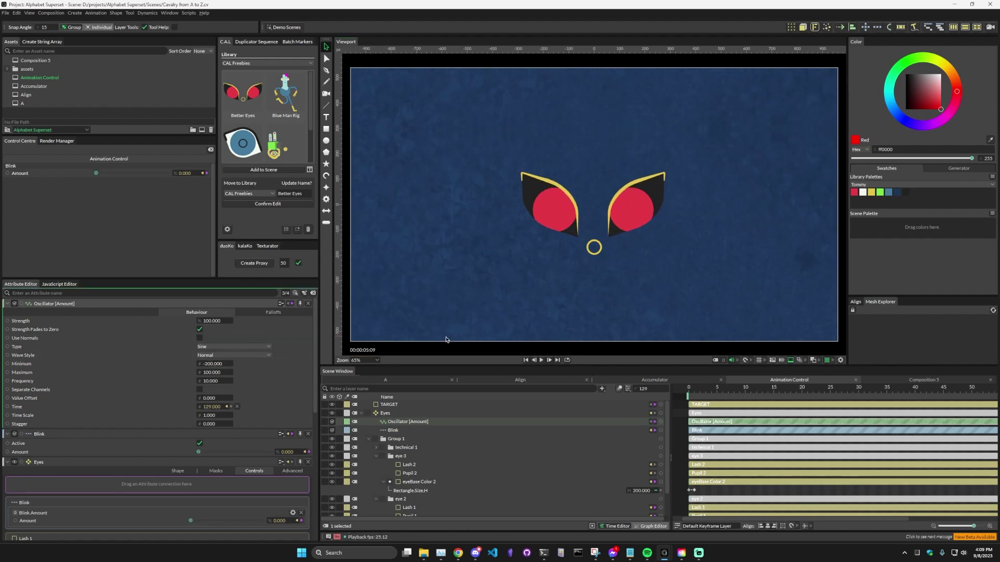
left_click(526, 359)
left_click(542, 360)
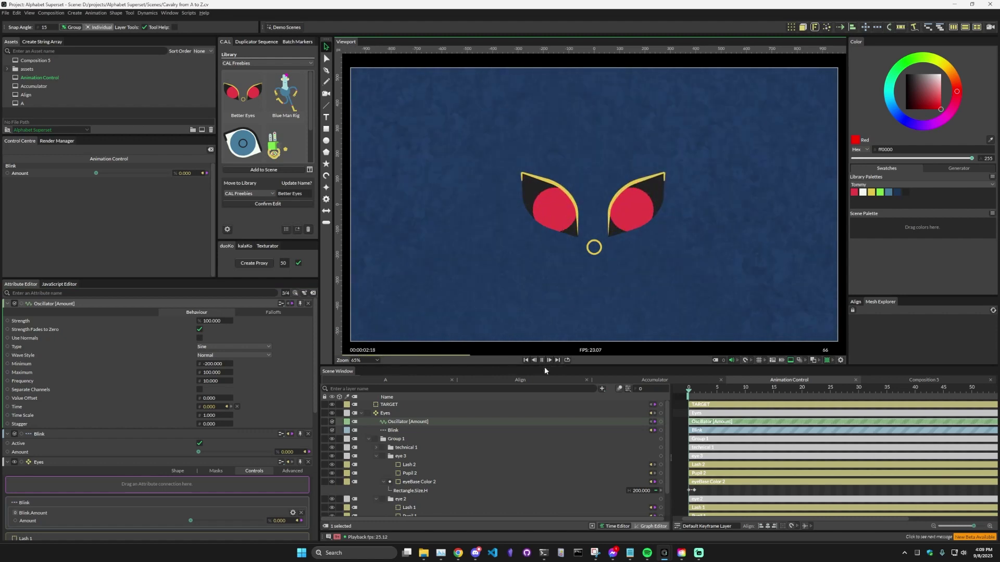
left_click(541, 360)
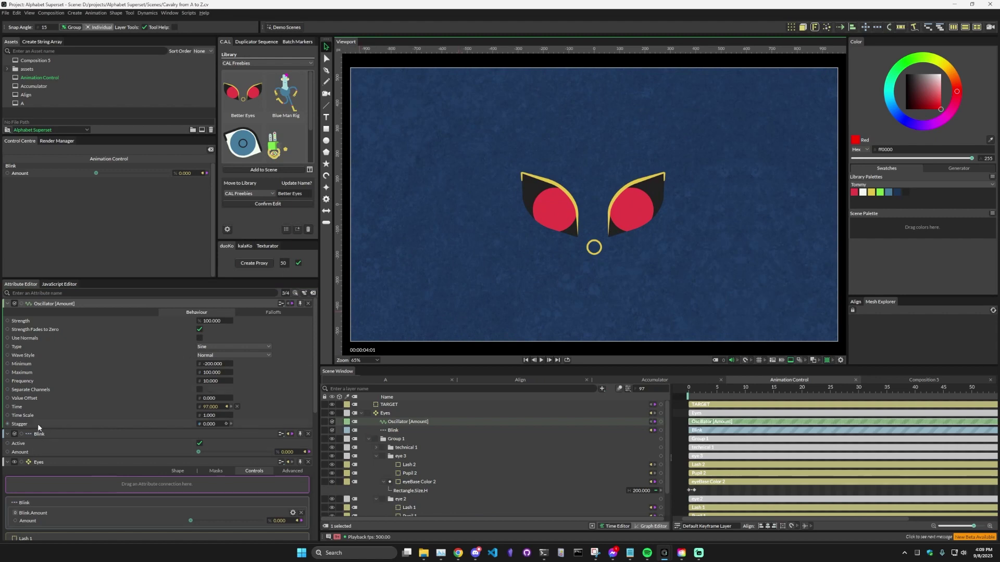
Step: Set the Oscillator's time scale to 2 and preview the faster blink
left_click(208, 415)
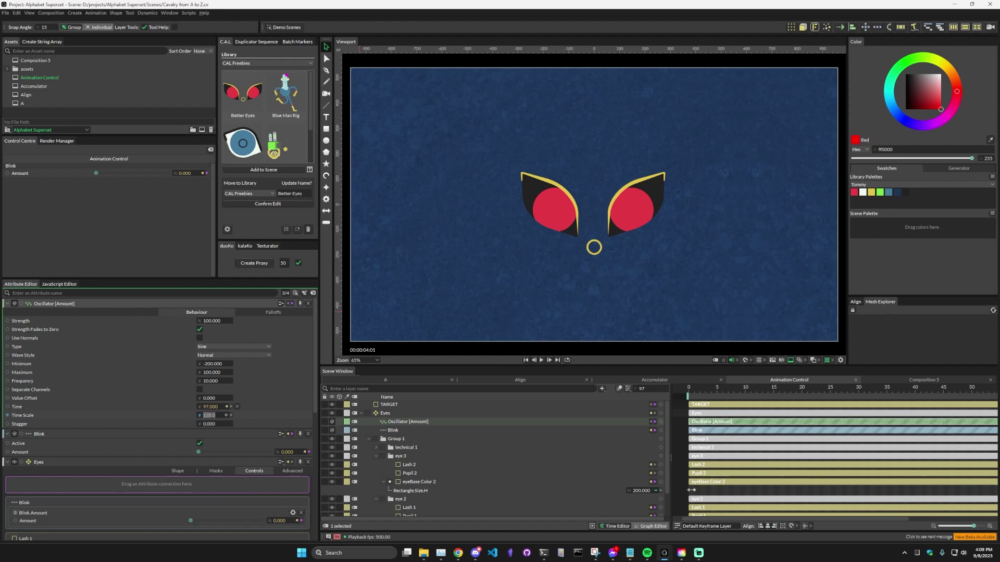
type("2.000")
left_click(542, 360)
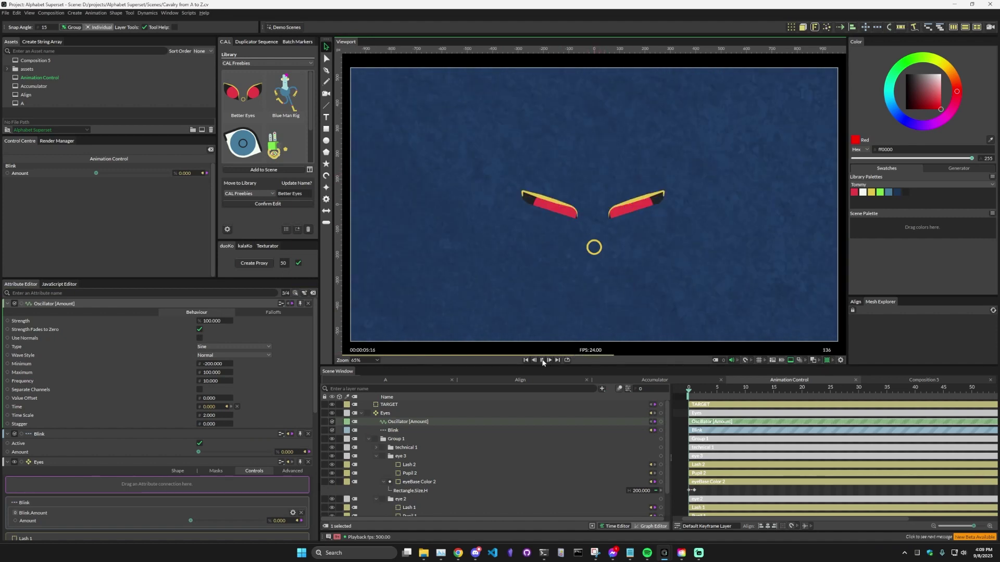
key("space")
Step: Set the Oscillator's minimum to -400 and preview the blink during playback
left_click(212, 363)
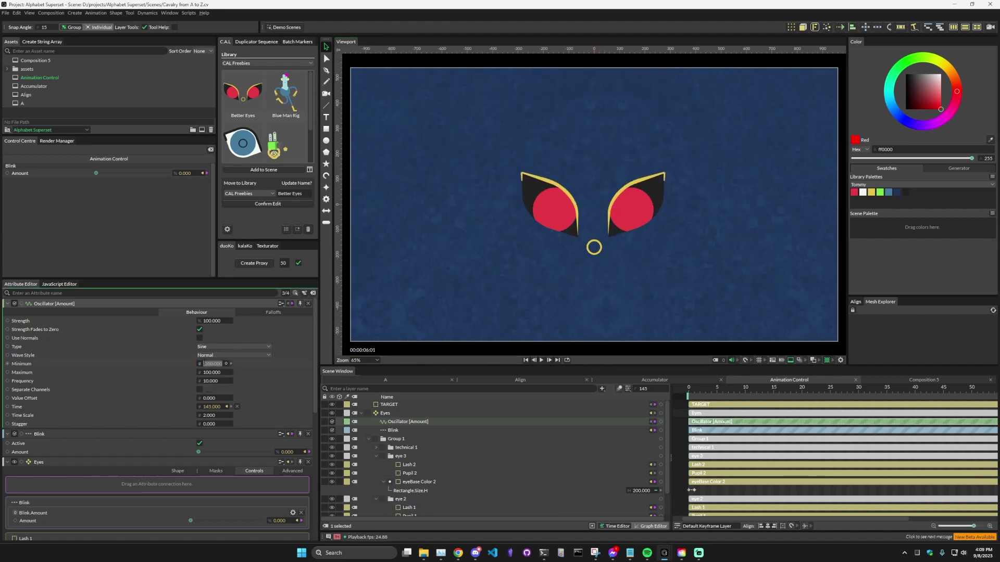
type("-400")
key("Return")
left_click(541, 360)
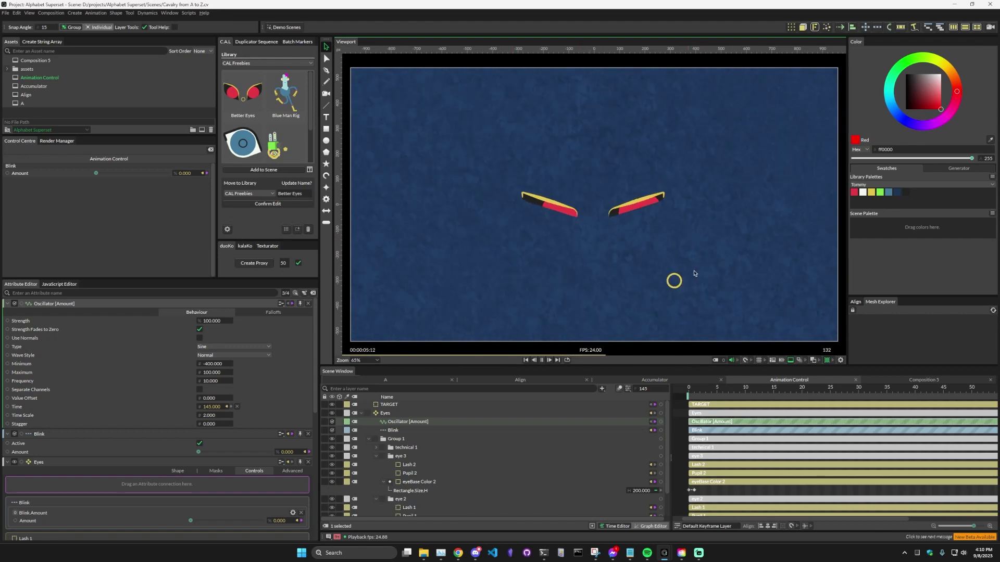
key("space")
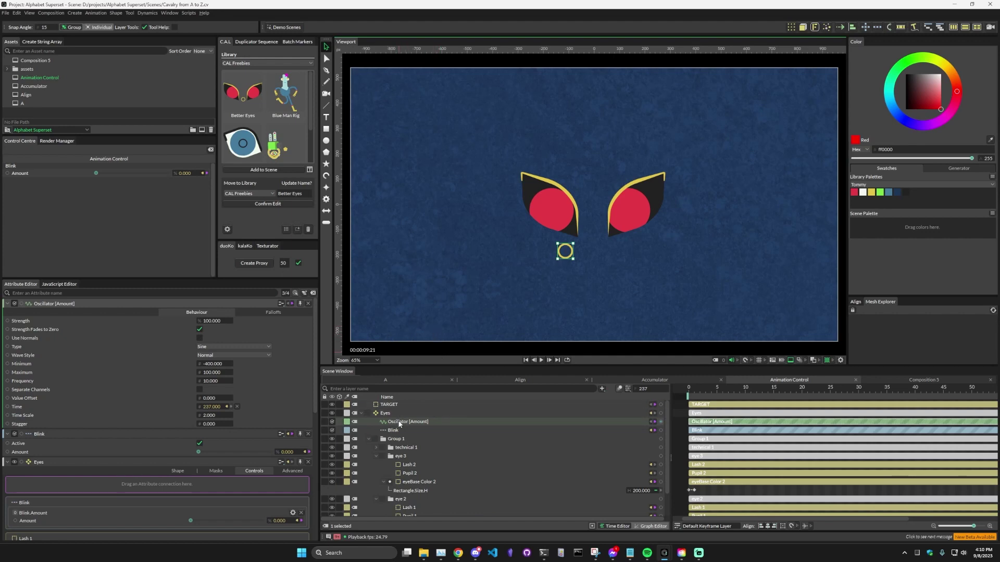
Step: Delete the Oscillator and add a Noise behaviour to the Blink amount in its place
left_click(400, 425)
key("Delete")
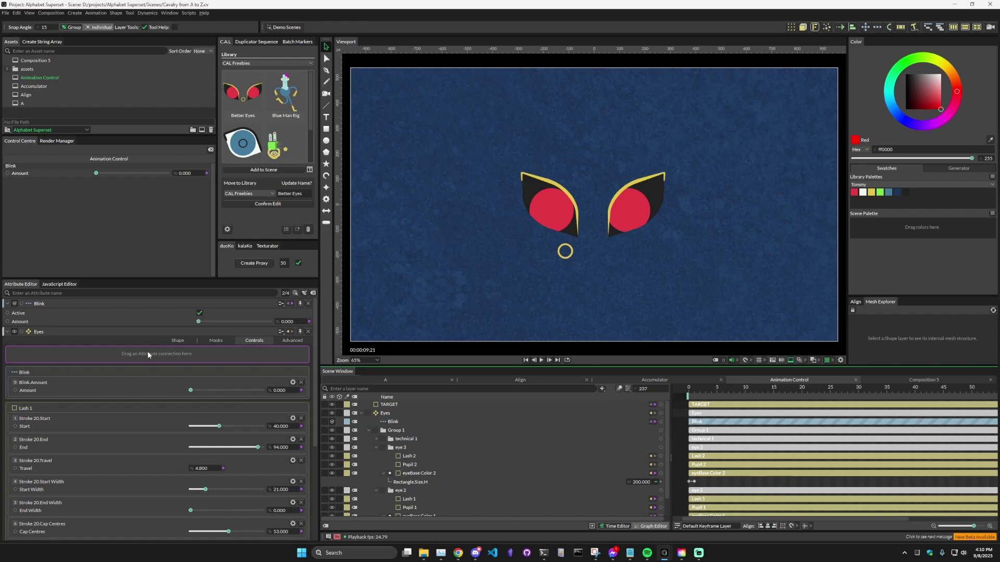
right_click(162, 389)
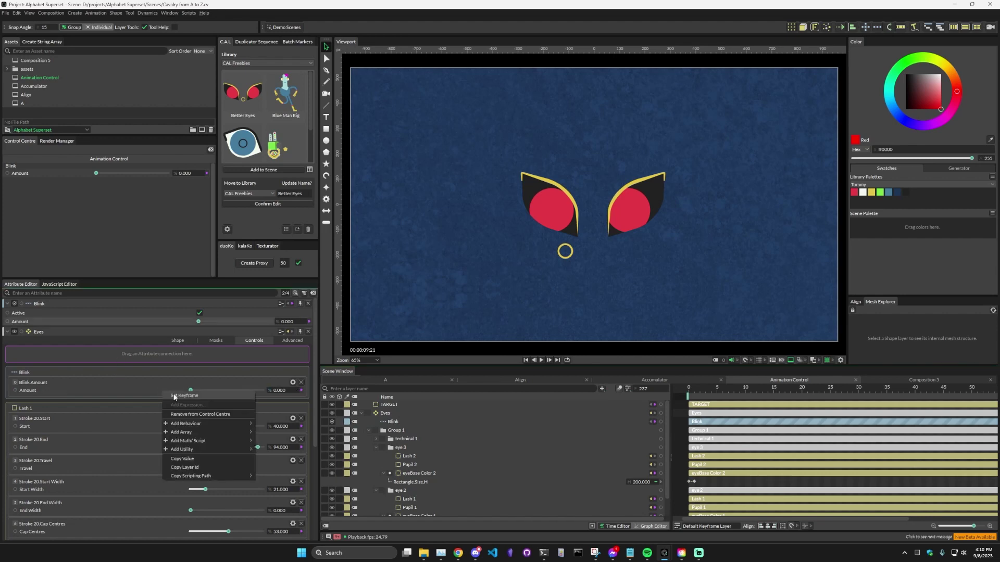
mouse_move(210, 422)
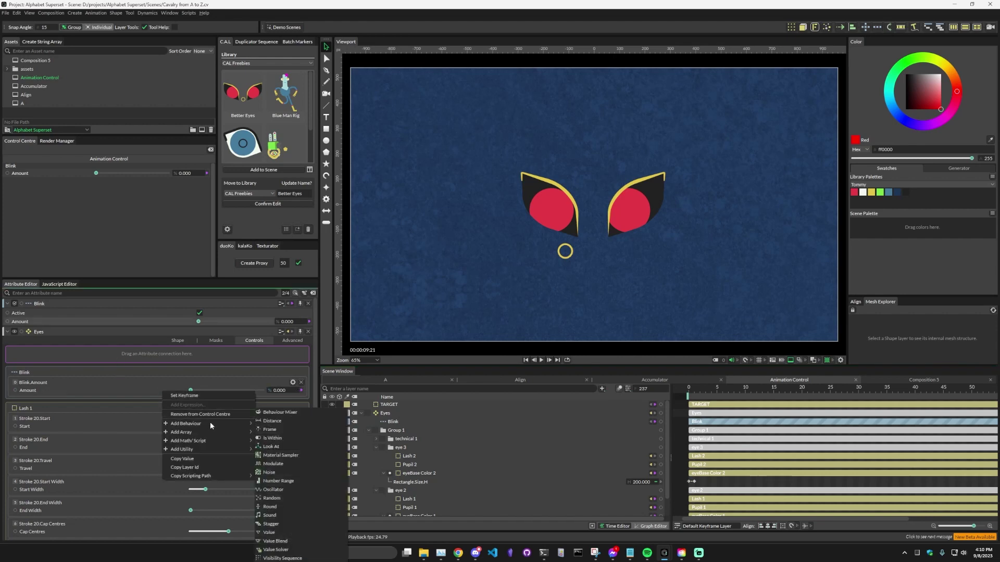
left_click(270, 472)
left_click(396, 406)
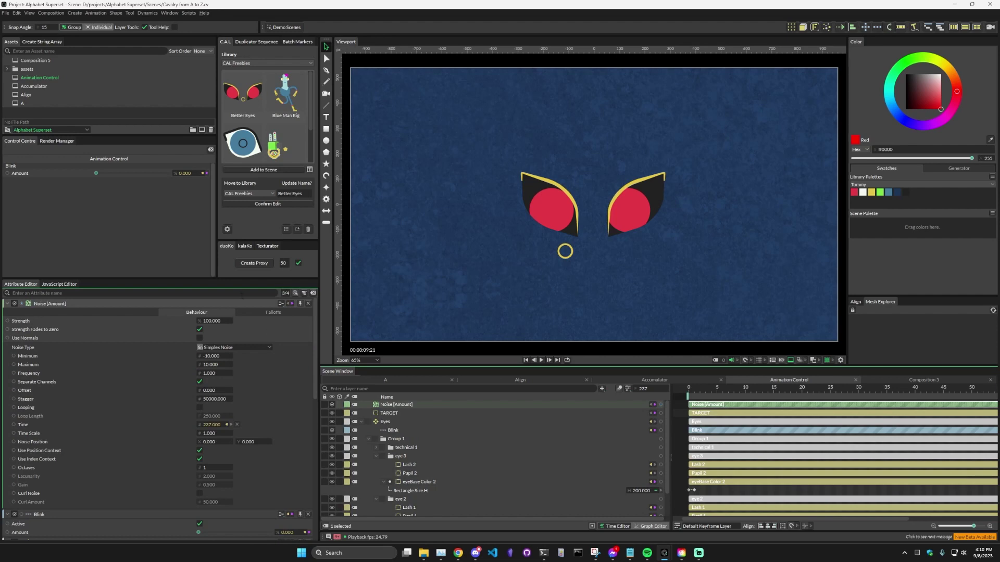
Step: Set the Noise behaviour's minimum to 0 and maximum to 100, and play the animation
left_click(219, 357)
type("0")
key("Tab")
type("100")
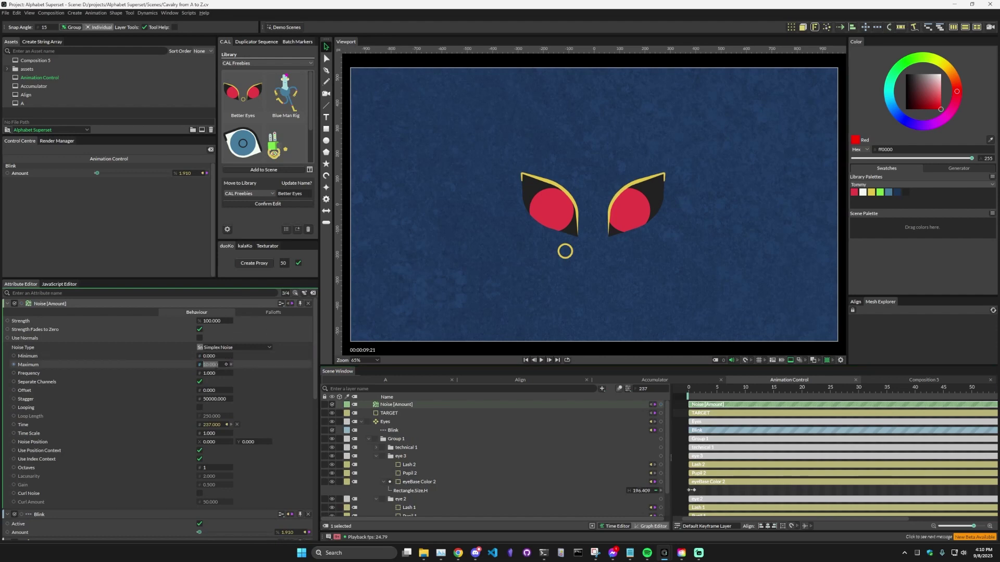
key("Tab")
left_click(542, 360)
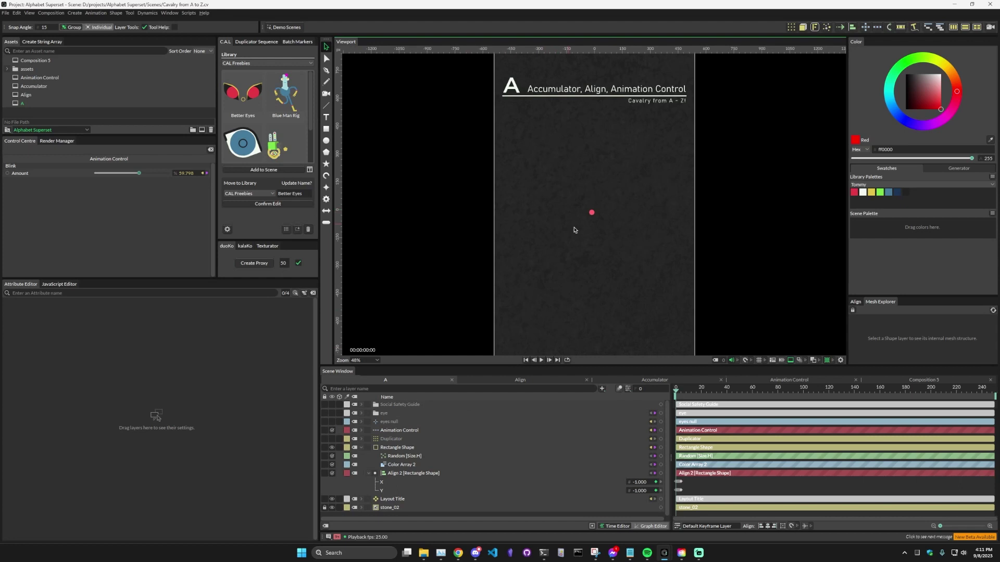
Step: In composition A, add a Noise behaviour to the active Animation Control's Amount and play the animation
scroll(575, 230, "up", 5)
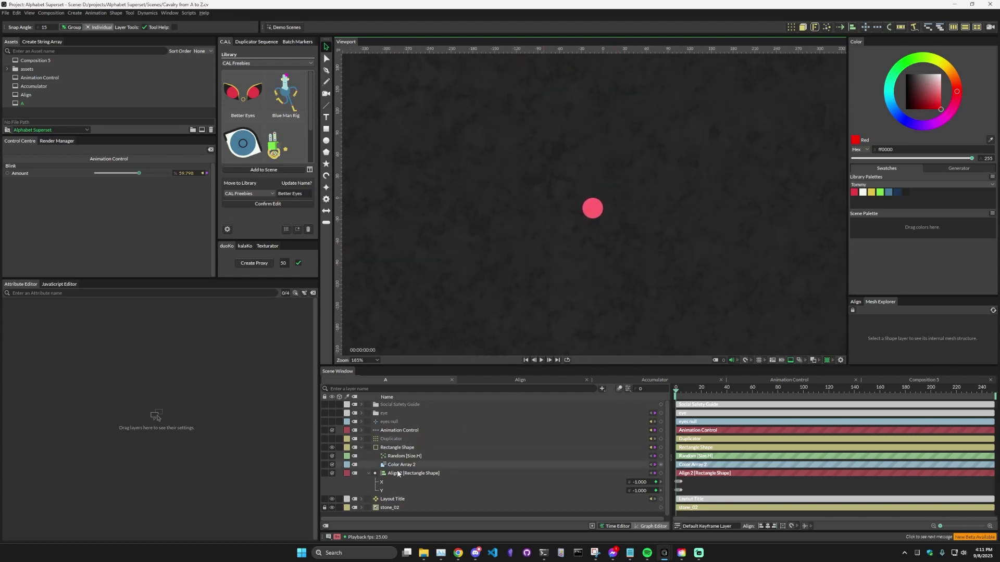
left_click_drag(678, 391, 674, 401)
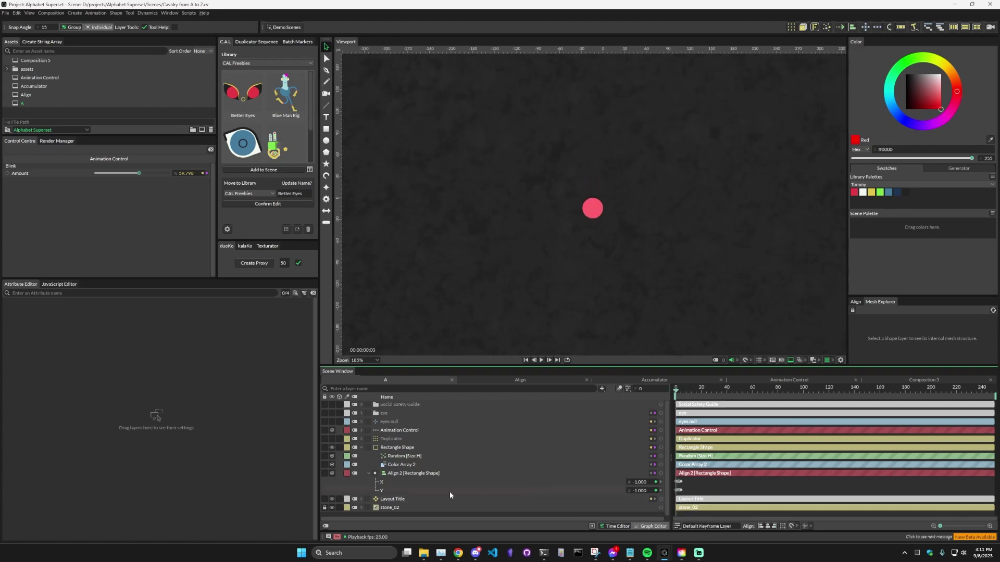
left_click(412, 430)
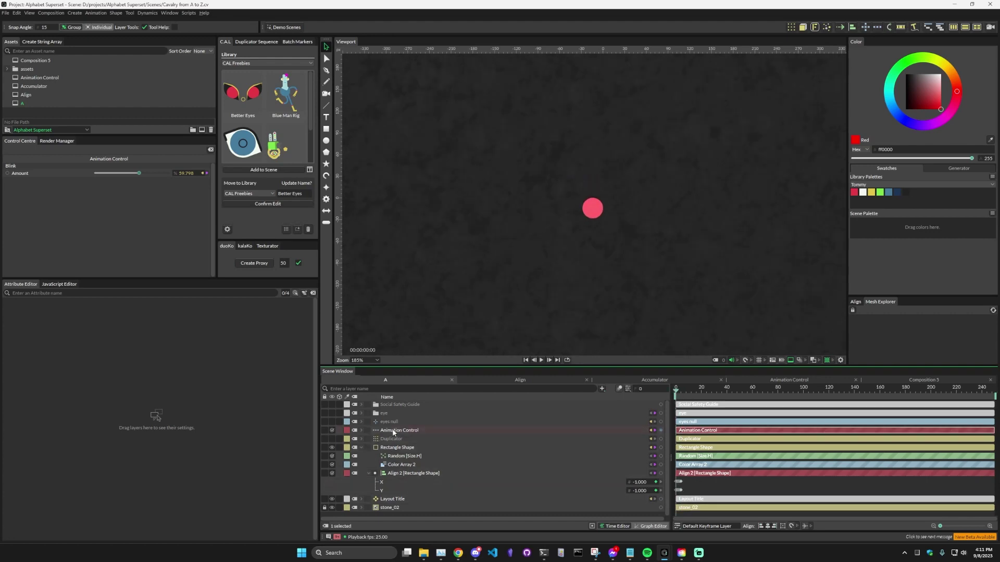
left_click(200, 313)
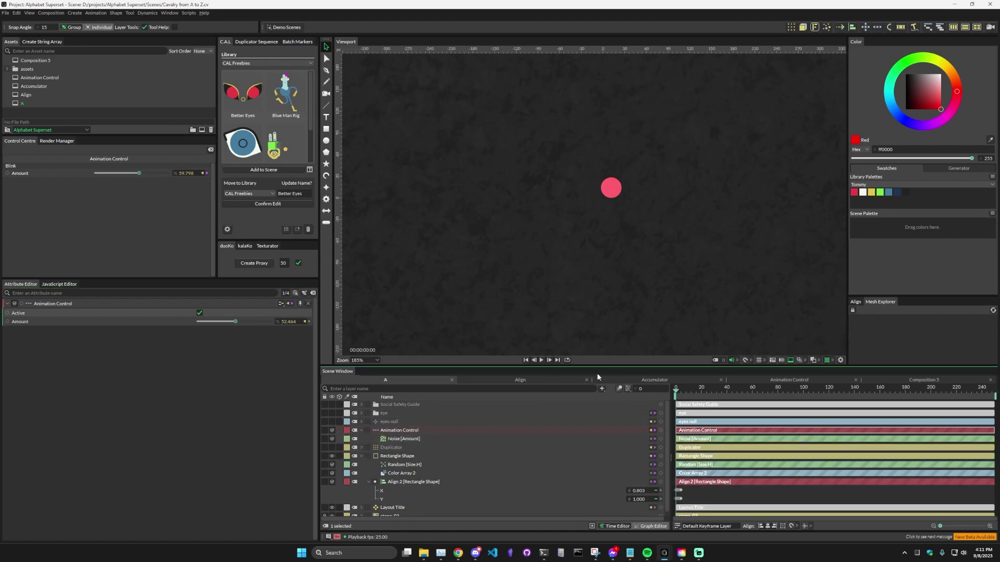
left_click(542, 360)
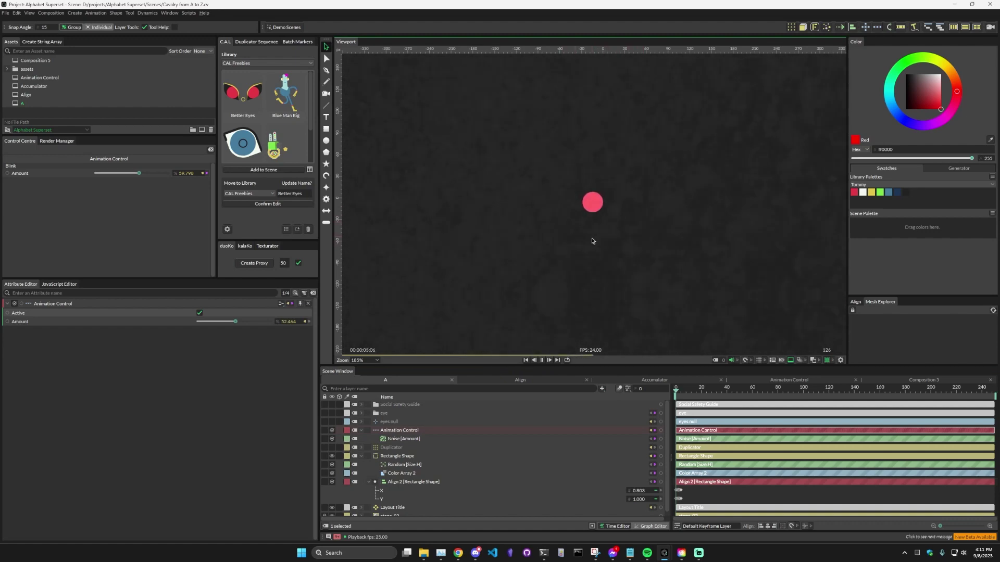
left_click(541, 360)
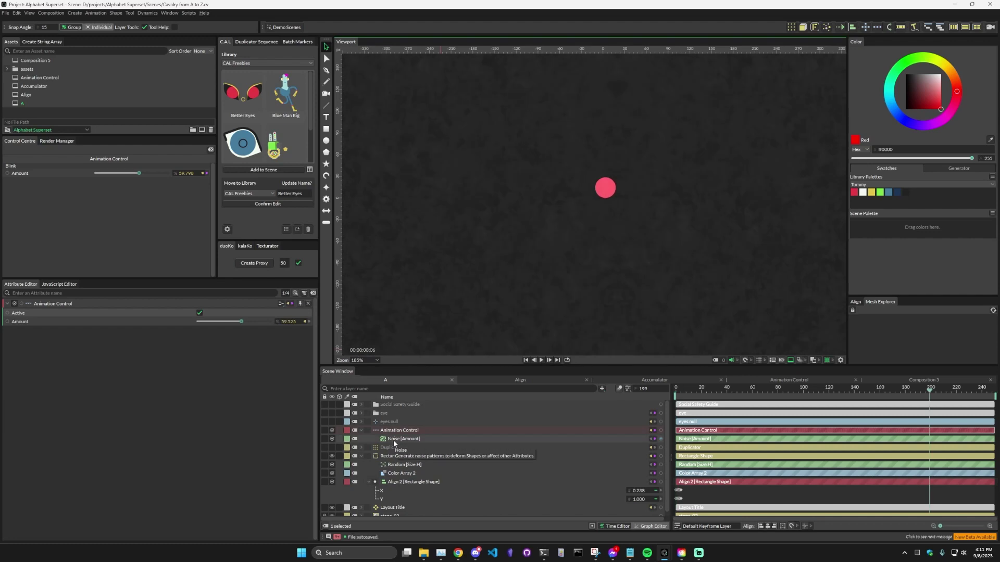
Step: Hide the Rectangle Shape, show the Duplicator, and play the animation of the duplicated circles
left_click(332, 457)
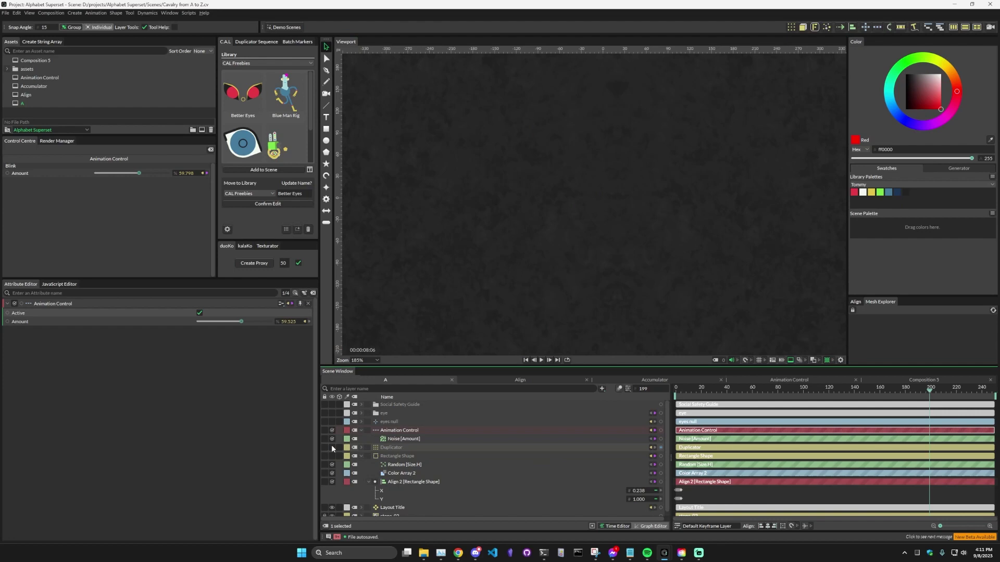
left_click(331, 448)
scroll(571, 220, "down", 5)
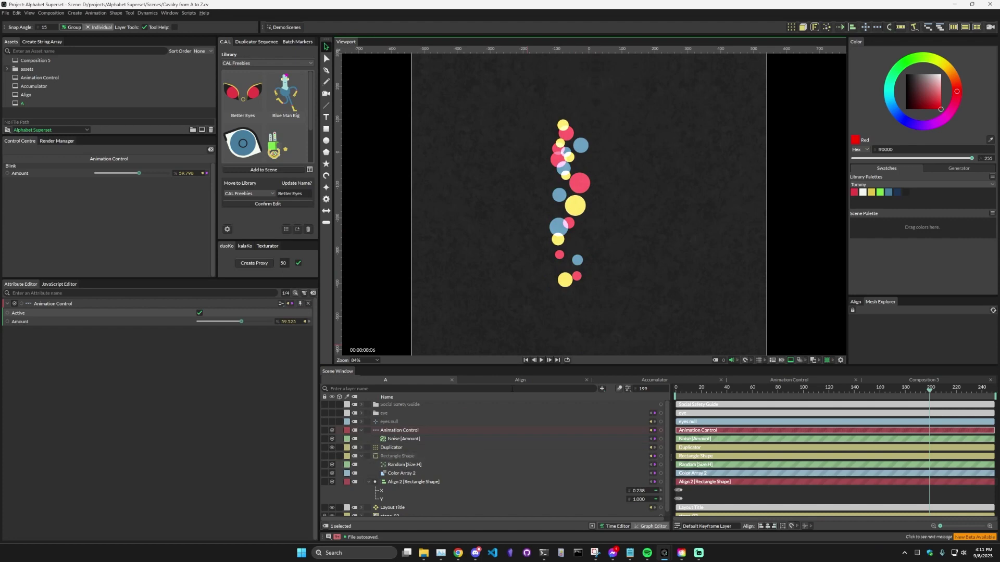
left_click(541, 360)
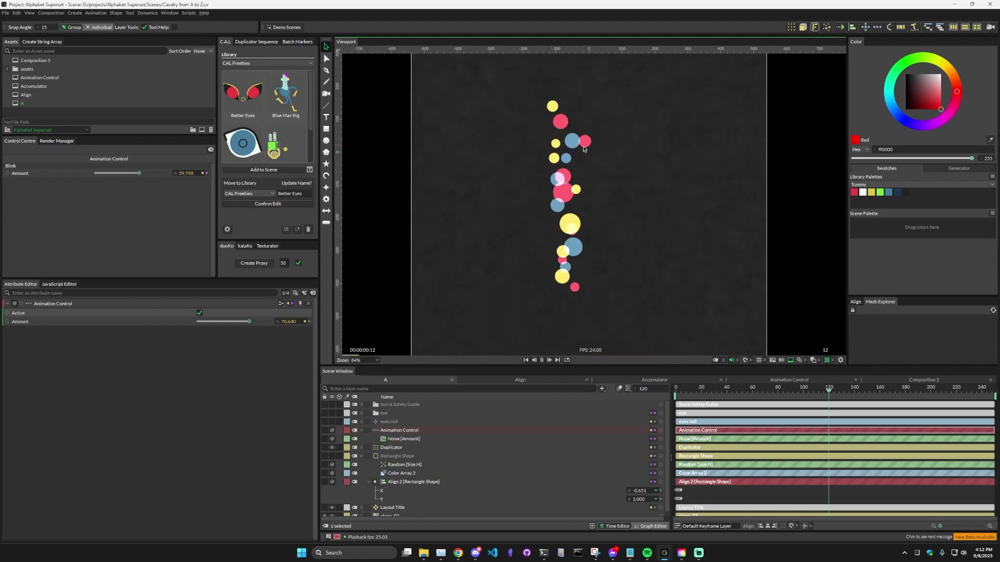
left_click(542, 360)
Step: Open the Accumulator composition and preview the animation of its duplicated rounded outlines
double_click(63, 85)
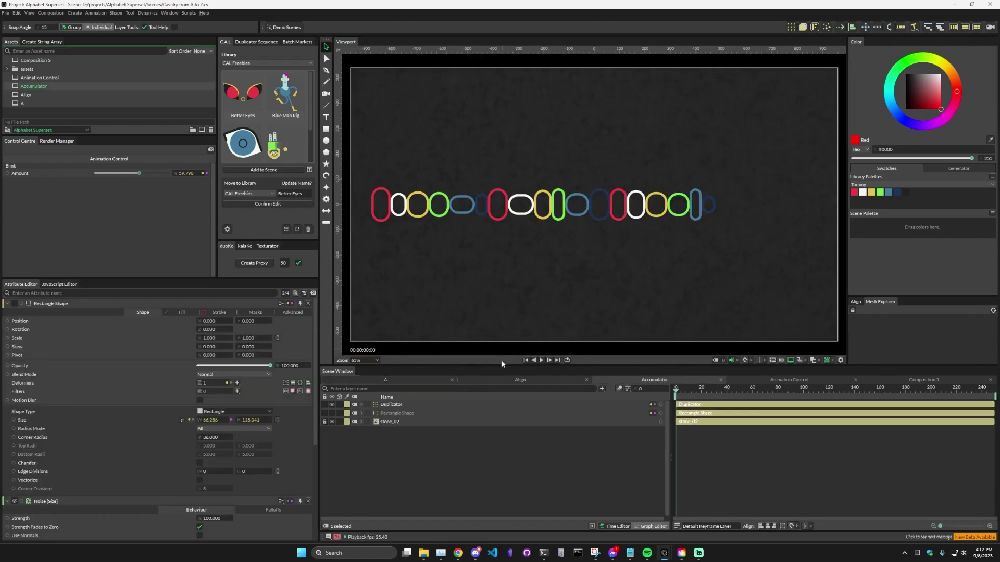
left_click(539, 360)
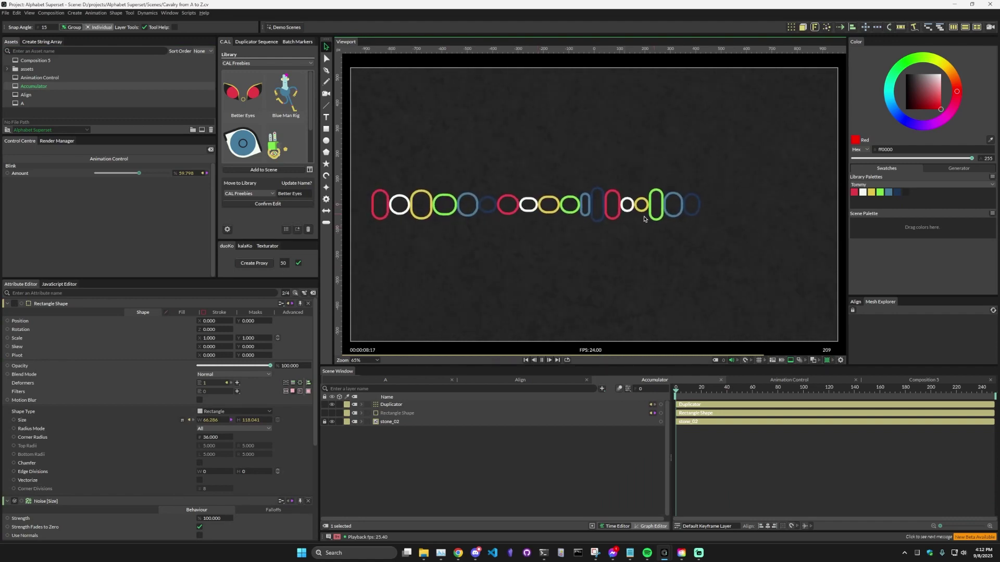
left_click(541, 360)
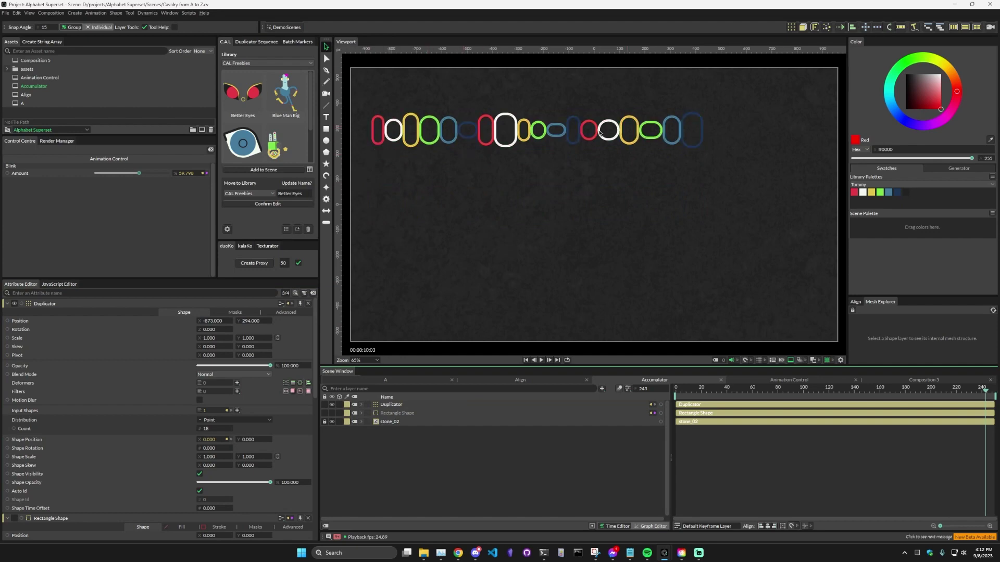
Step: Group the existing Duplicator and Rectangle Shape, and add a new rectangle to the composition
left_click(391, 404)
left_click(396, 412, "shift")
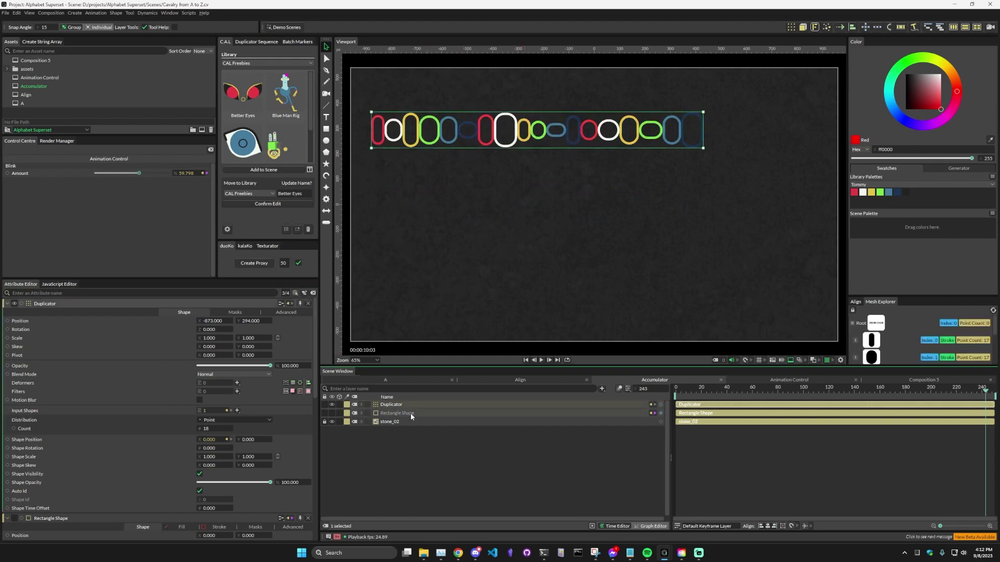
key("ctrl+g")
key("r")
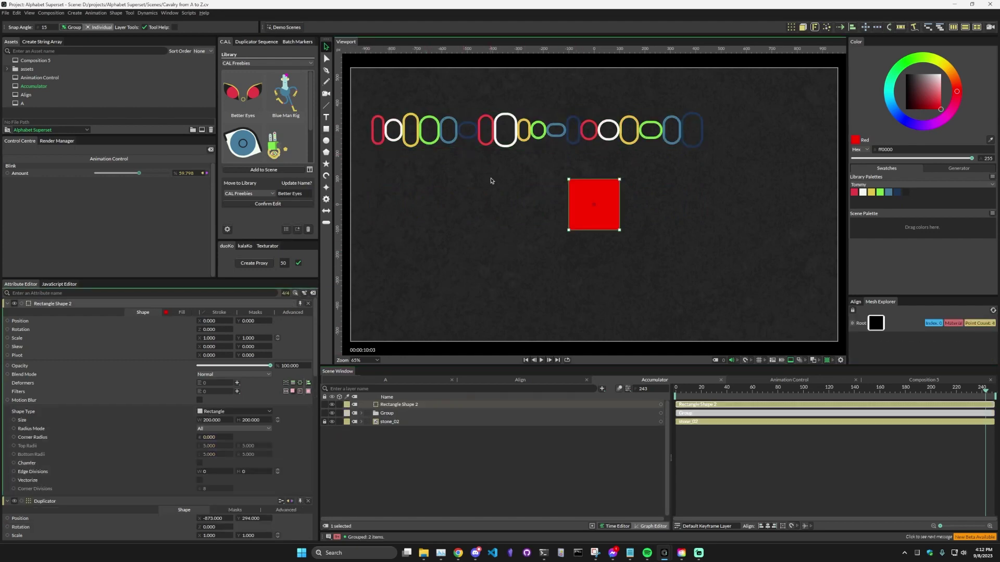
Step: Turn off the new rectangle's fill and turn on its stroke
left_click(178, 314)
left_click(199, 320)
left_click(208, 313)
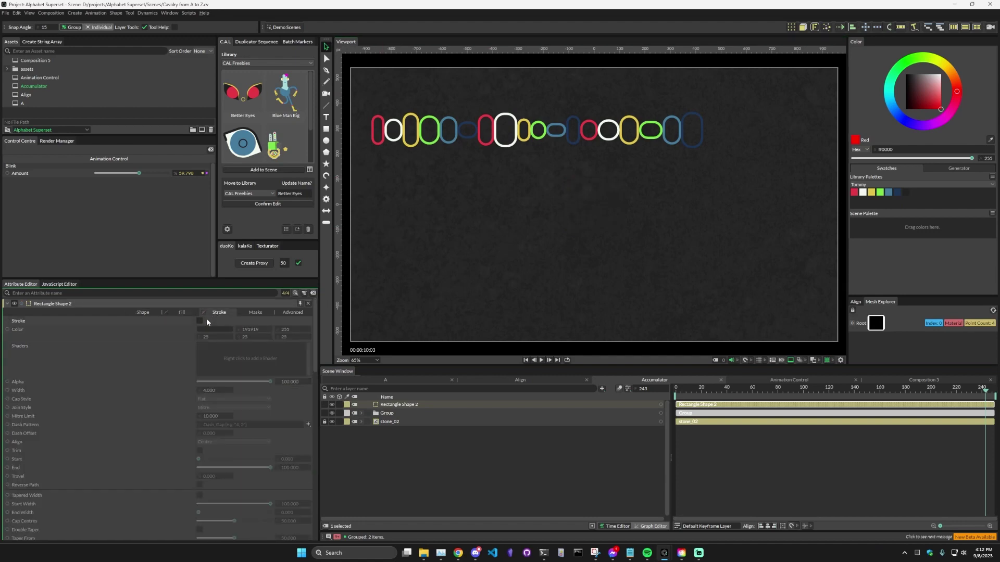
left_click(200, 321)
left_click(590, 285)
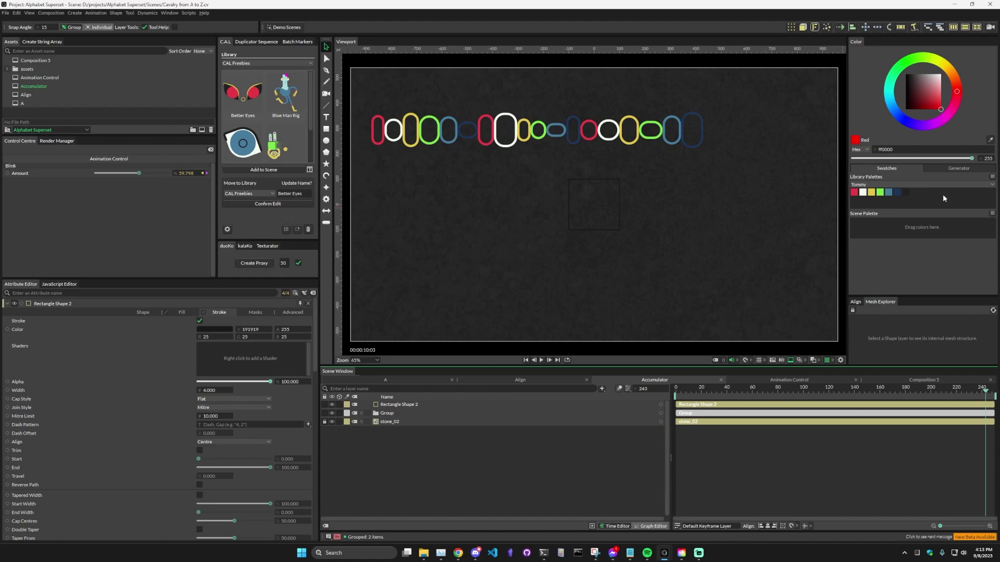
Step: Create a colour array from the Tommy library palette and delete its dark 222222 colour
left_click(992, 177)
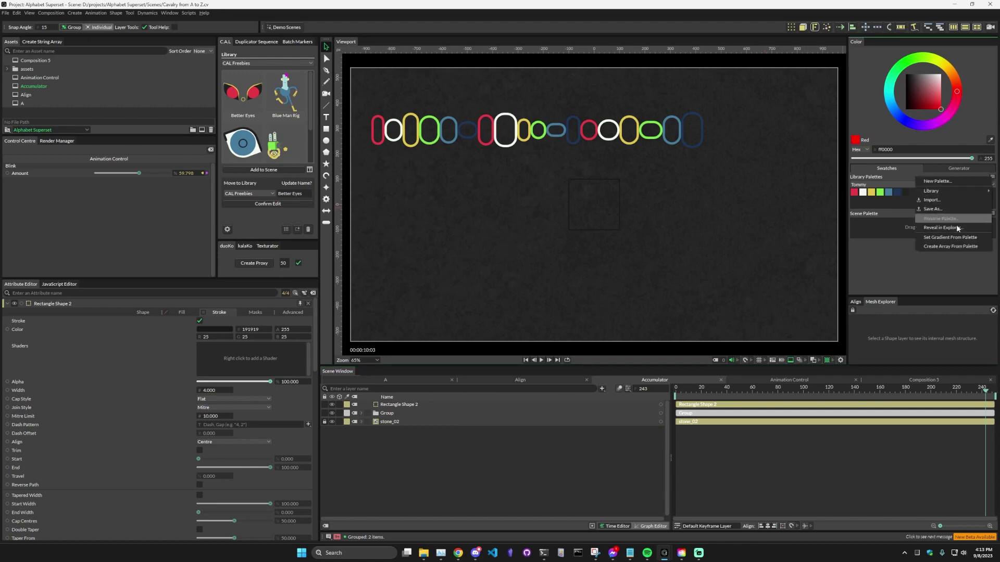
left_click(940, 247)
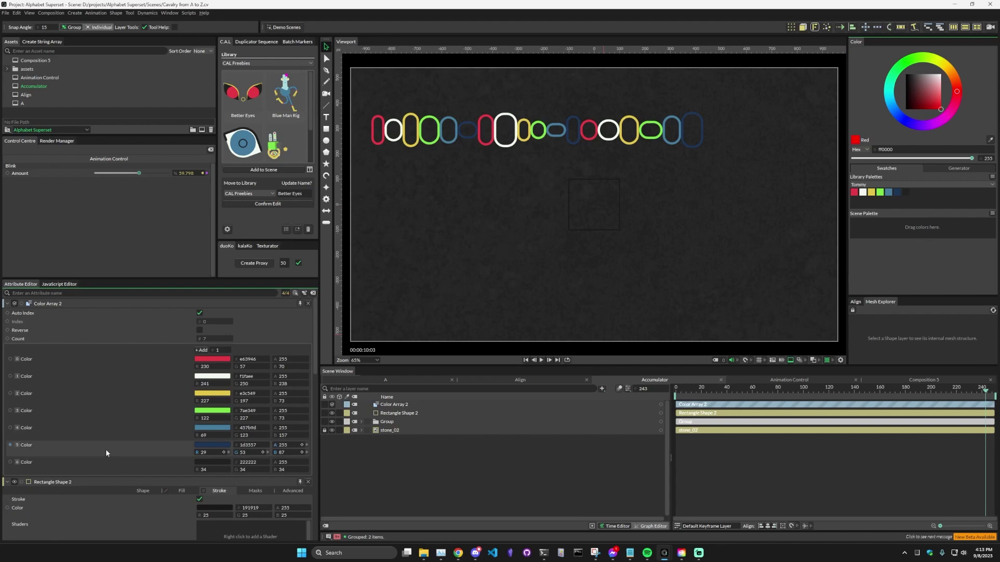
right_click(99, 461)
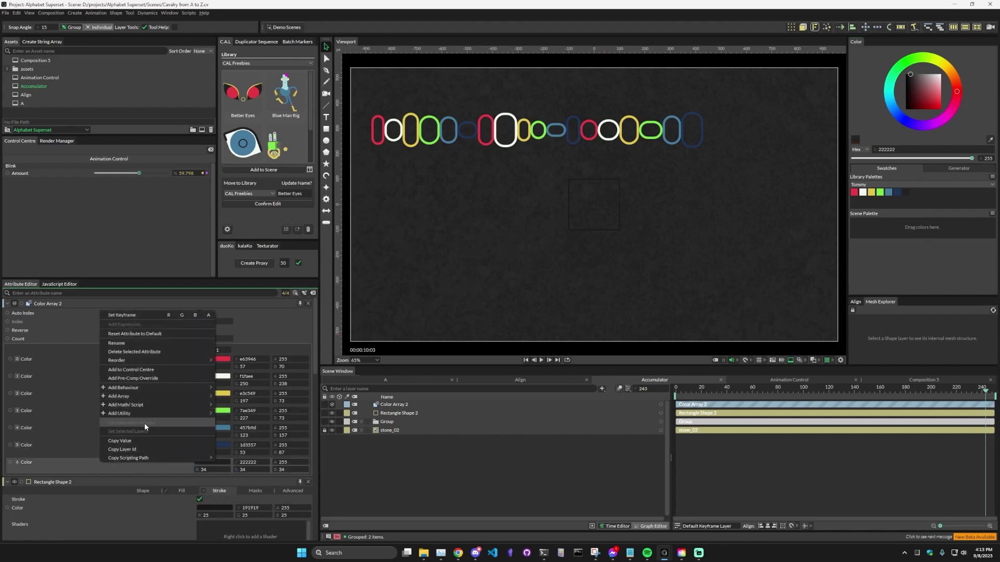
left_click(143, 352)
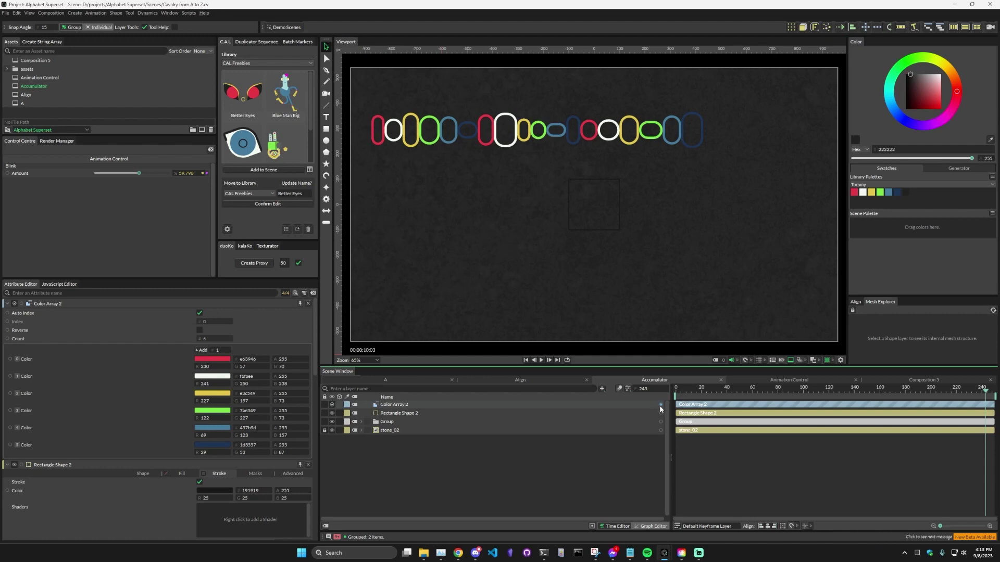
Step: Connect the new colour array to the rectangle's stroke colour and set the stroke width to 10.6
mouse_move(660, 404)
left_mouse_down()
mouse_move(213, 493)
mouse_move(222, 490)
left_mouse_up()
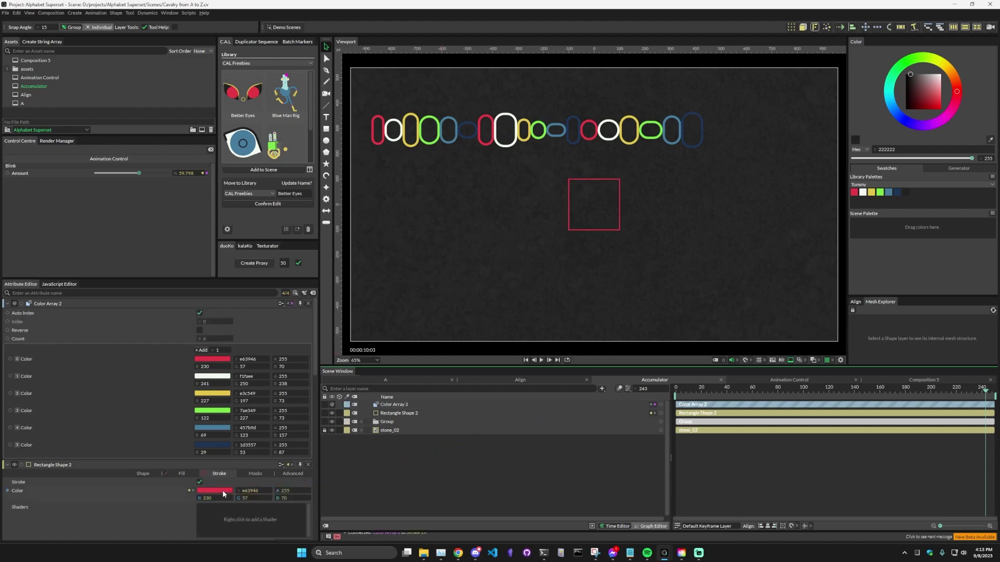
left_click(308, 303)
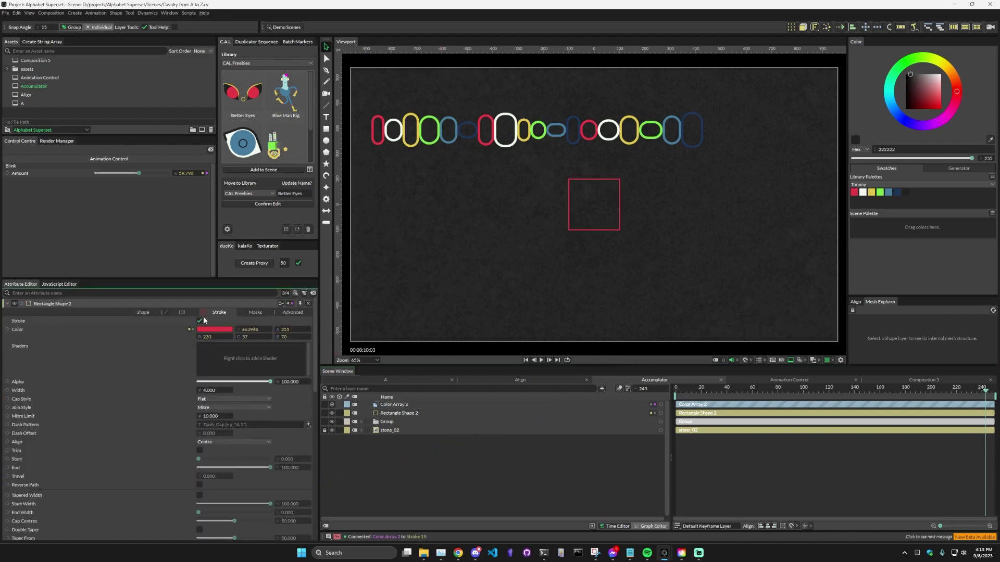
left_click_drag(209, 392, 240, 392)
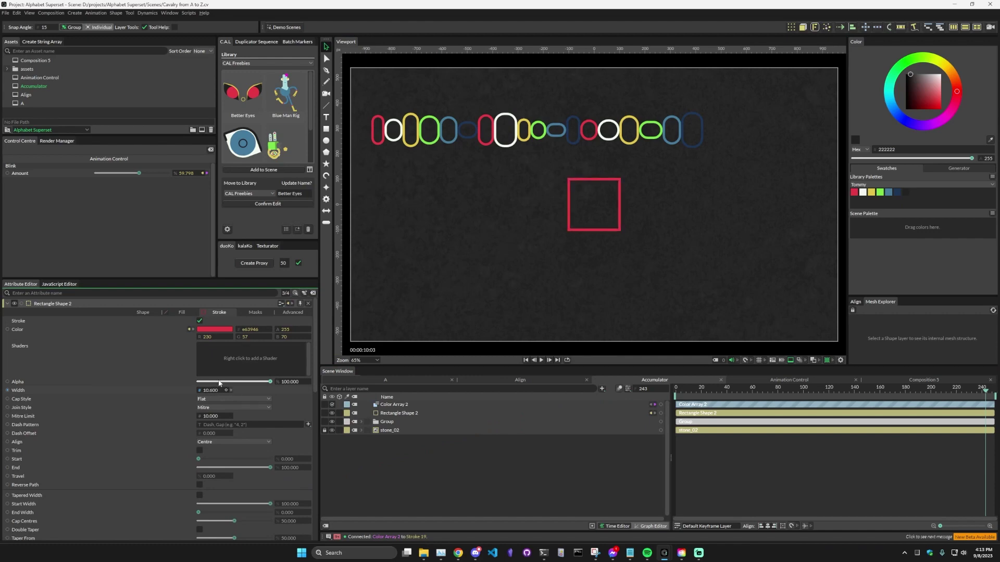
Step: Set the rectangle's corner radius to 35 and narrow it to a width of 151
left_click(144, 312)
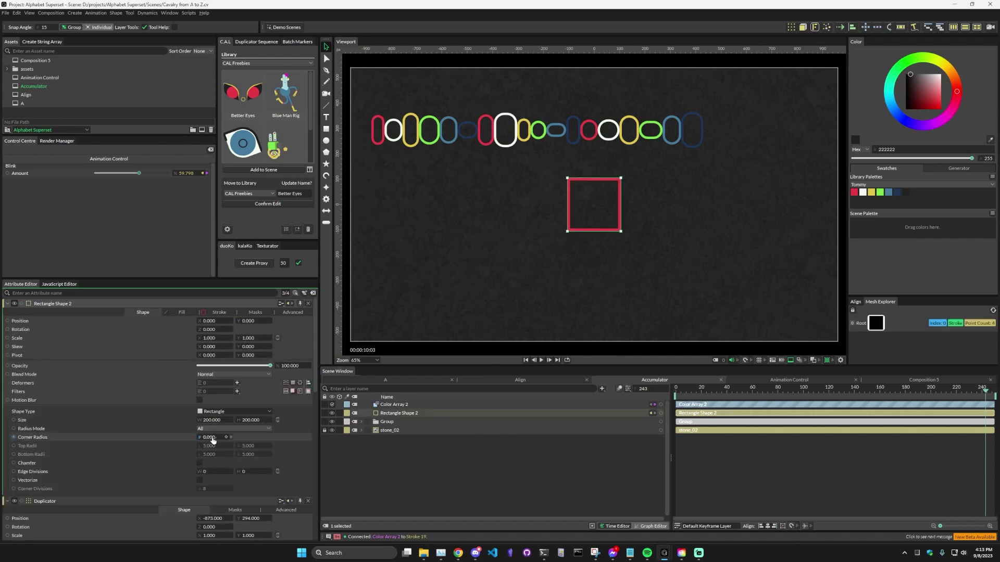
mouse_move(223, 438)
left_mouse_down()
mouse_move(197, 423)
mouse_move(247, 421)
left_mouse_up()
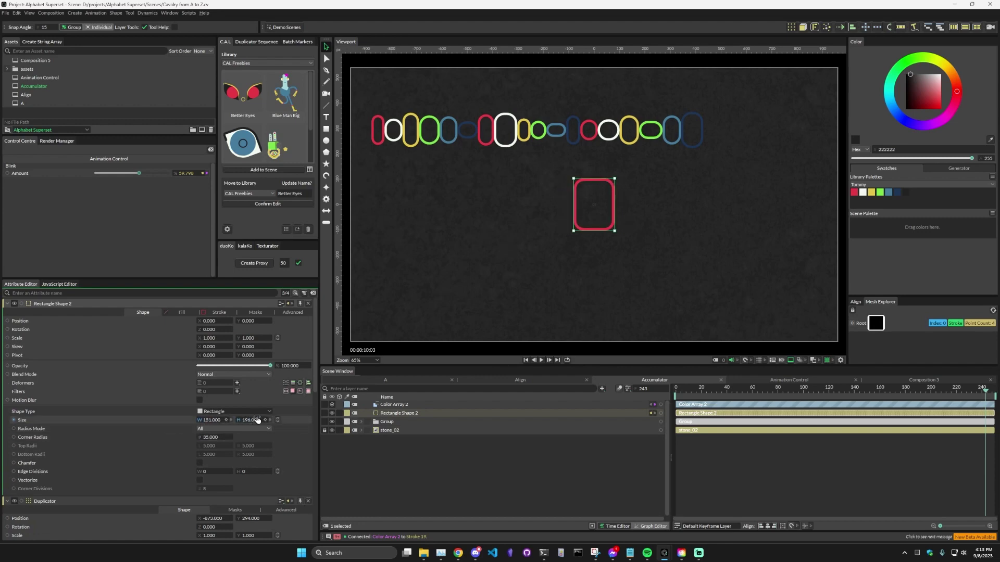
Step: Add a Noise behaviour to the rectangle's Size and nest its layer under the rectangle
right_click(178, 418)
mouse_move(226, 469)
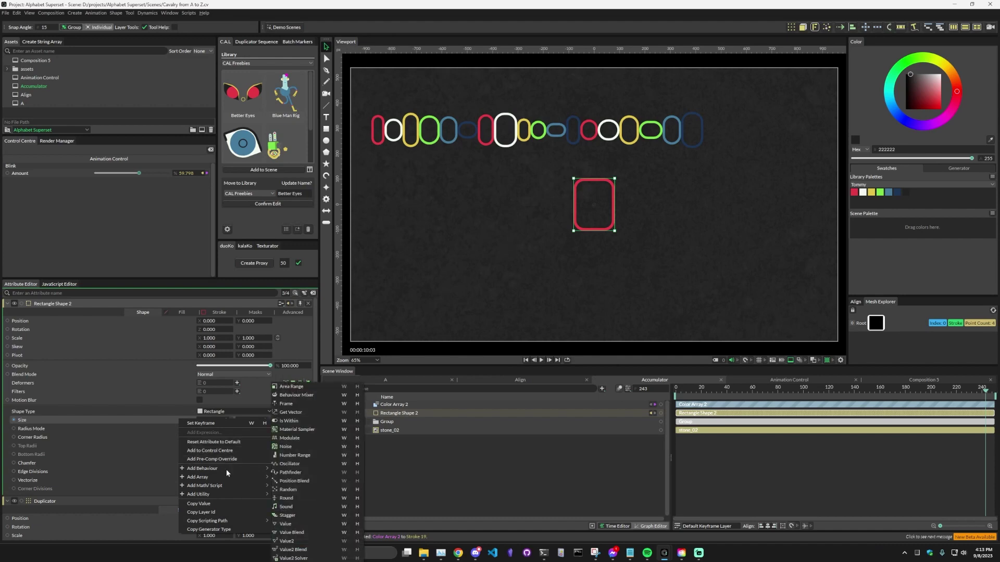
left_click(302, 451)
left_click_drag(403, 413, 399, 423)
double_click(384, 423)
Step: Set the size Noise's minimum to 25 and maximum to 100, and play the animation
left_click(213, 356)
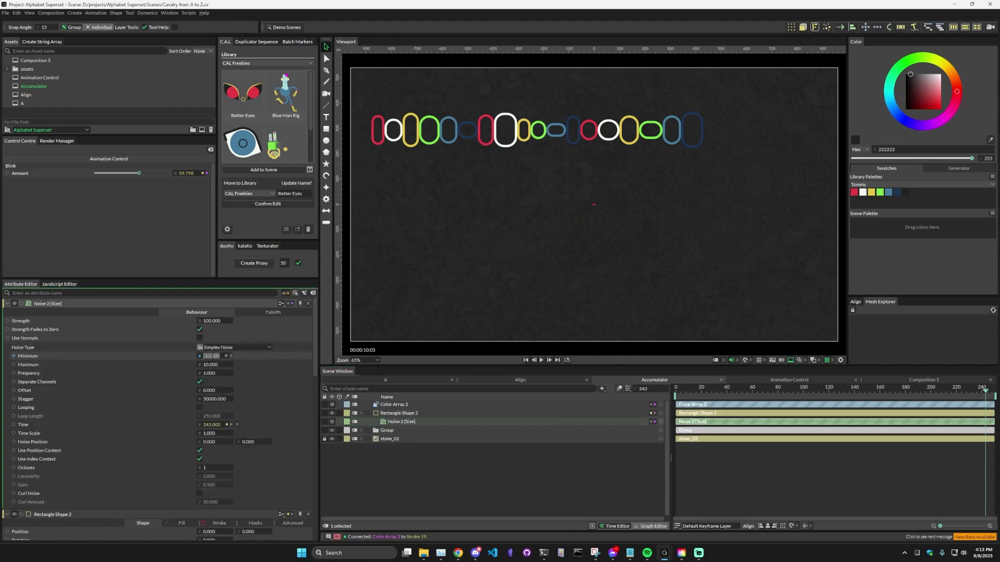
type("25")
left_click(217, 365)
type("100")
key("Return")
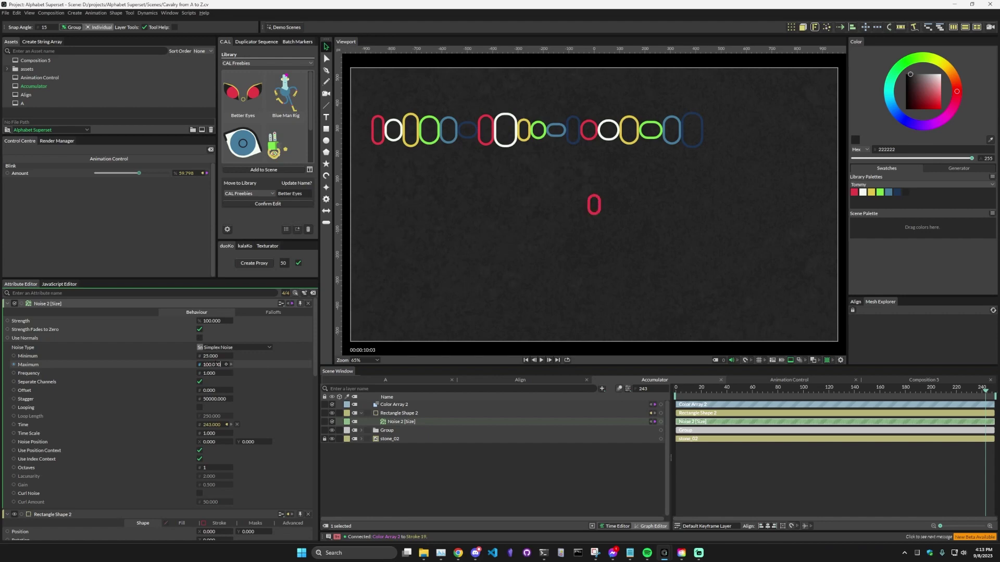
left_click(541, 360)
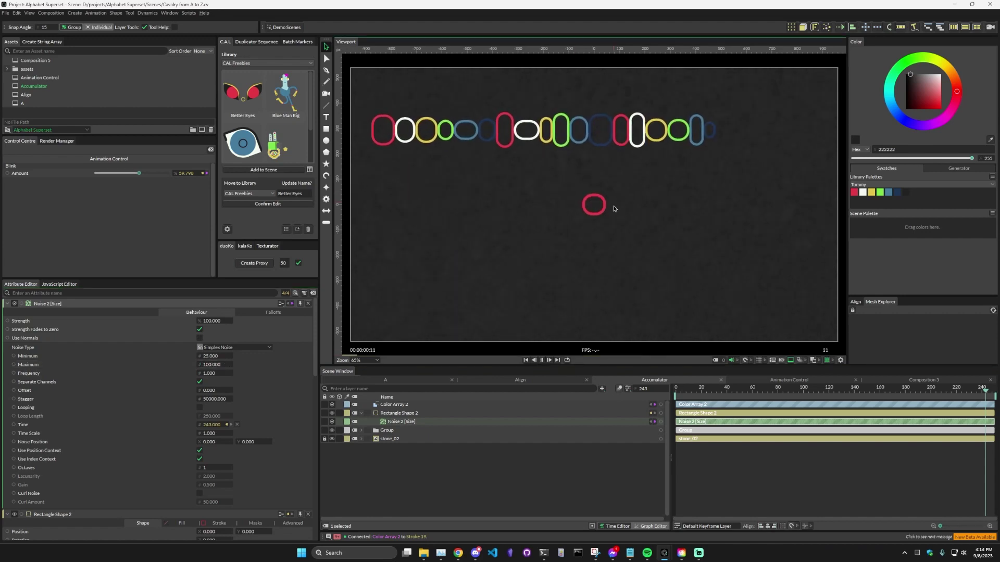
key("space")
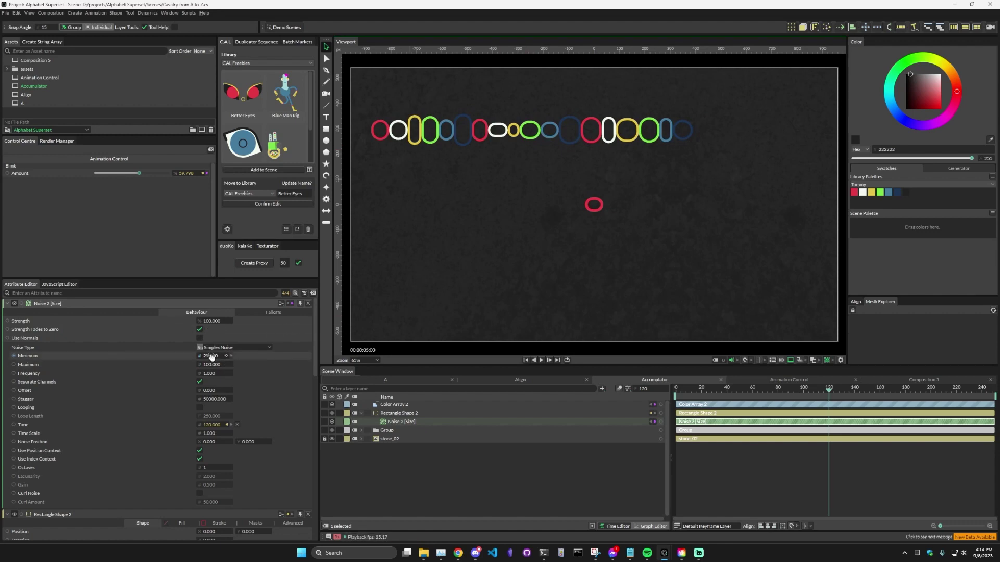
Step: Raise the size Noise's maximum to 250 and preview the animation
key("Tab")
type("250")
key("Return")
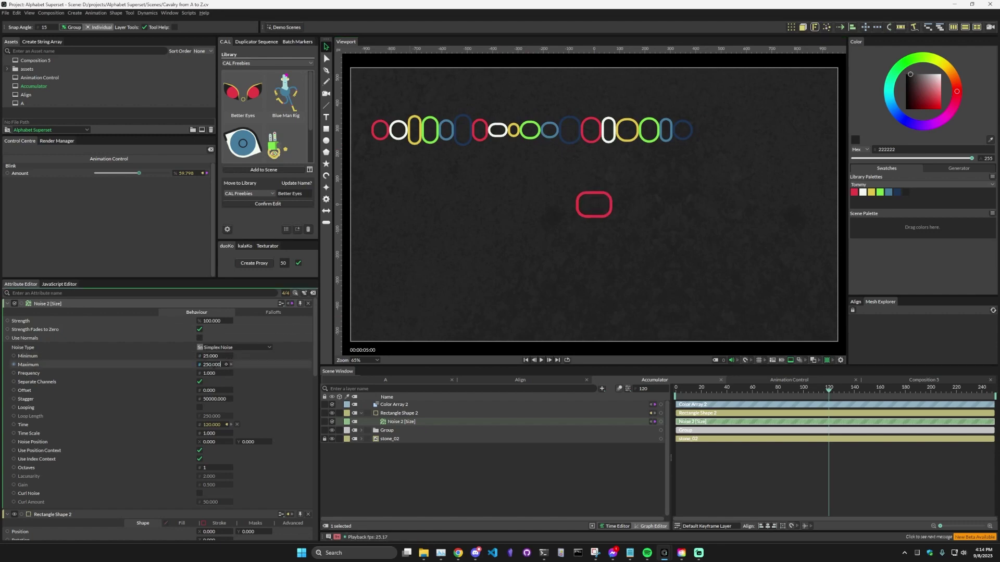
left_click(541, 359)
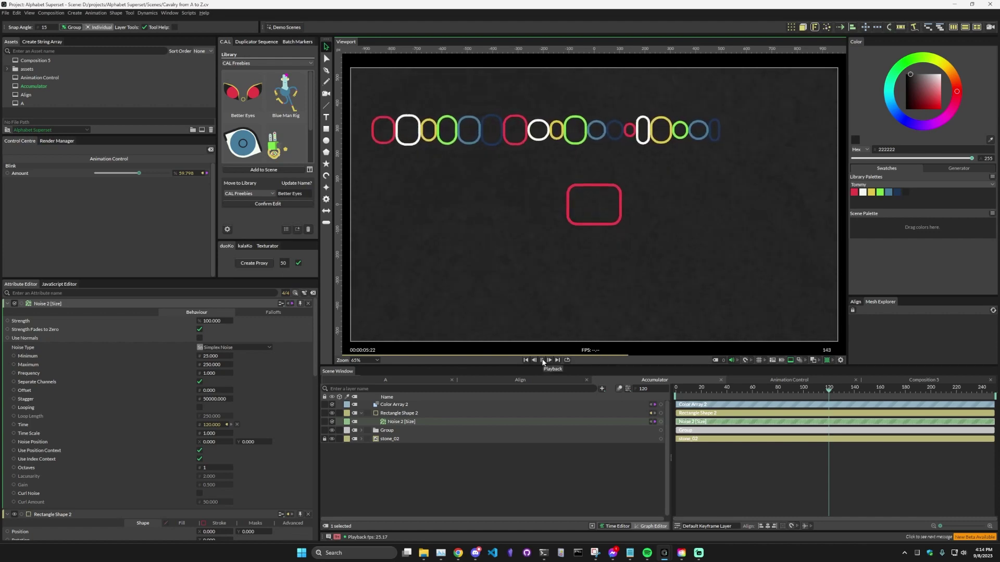
key("space")
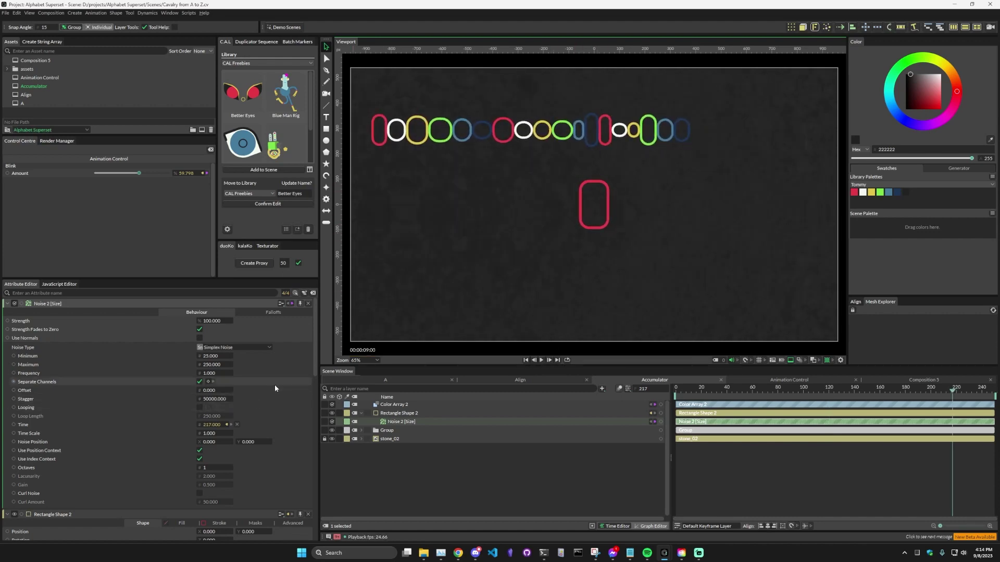
Step: Try a time scale of 2 on the size Noise and play the animation
double_click(209, 433)
type("2")
key("Return")
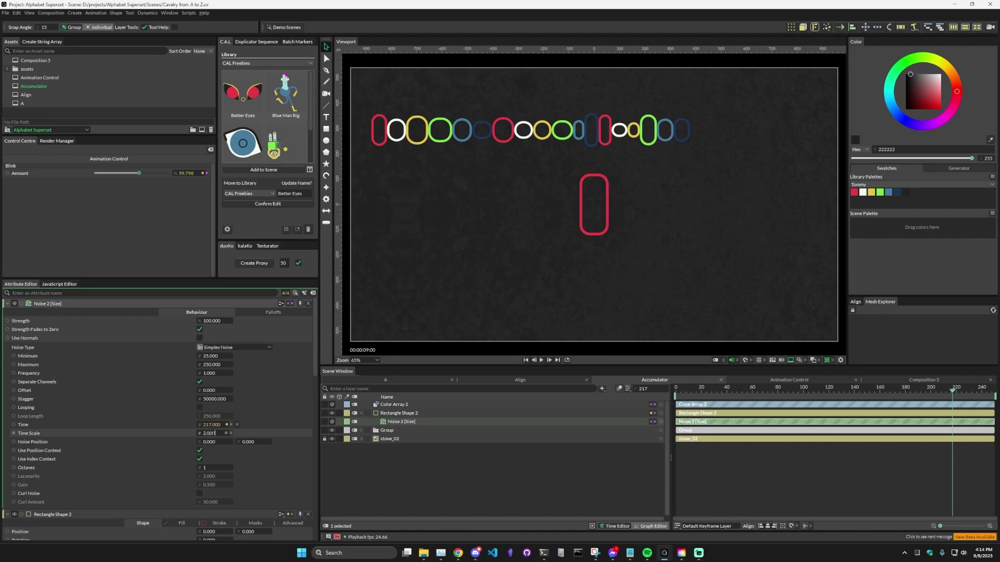
left_click(541, 360)
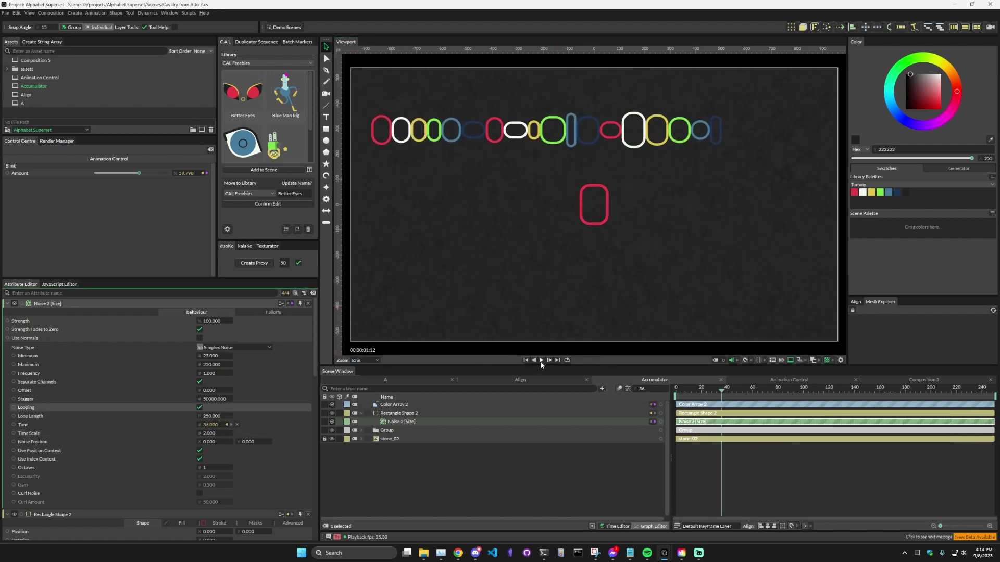
Step: Turn on looping for the size Noise and preview the animation
left_click(542, 361)
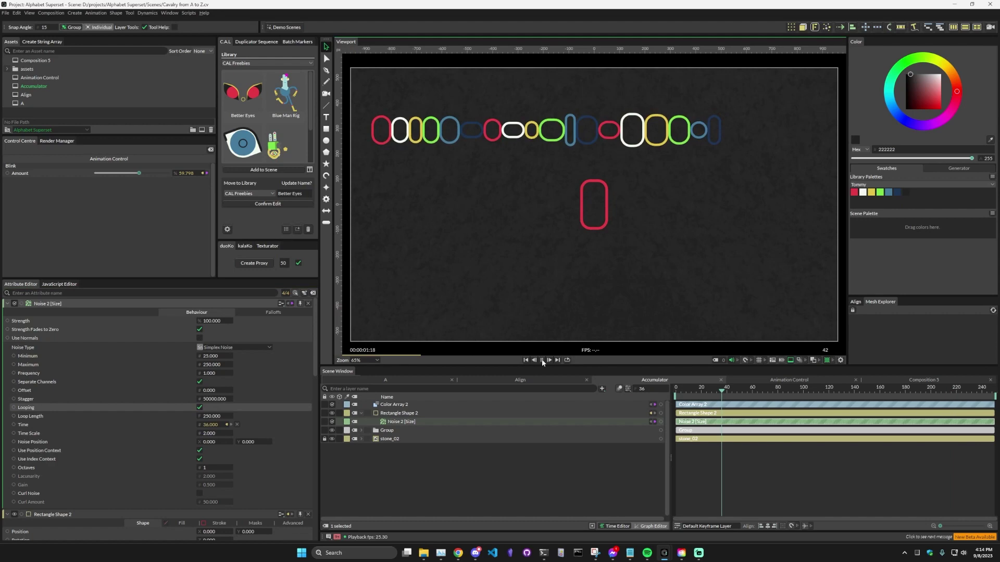
left_click(541, 360)
left_click(209, 434)
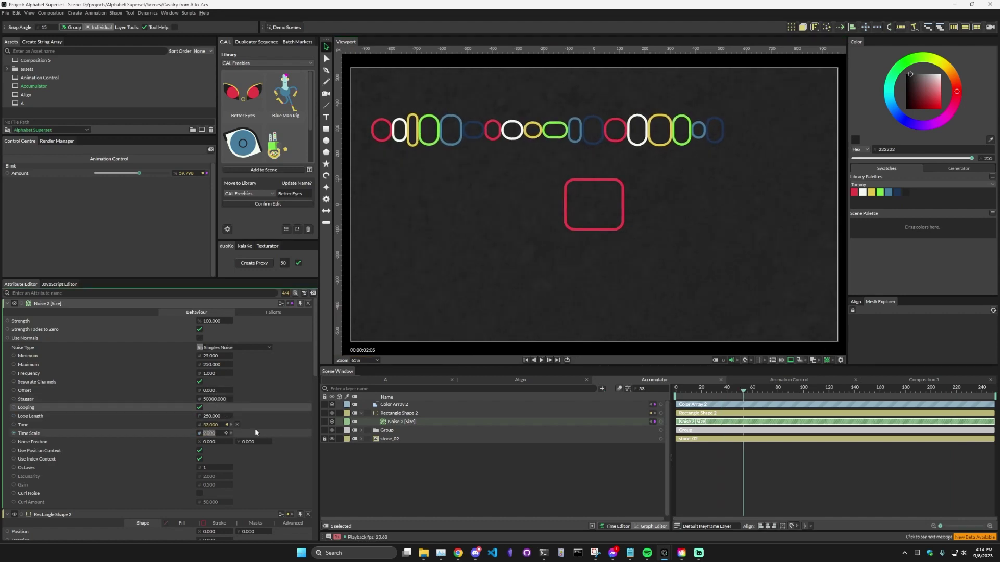
left_click(466, 471)
left_click(542, 359)
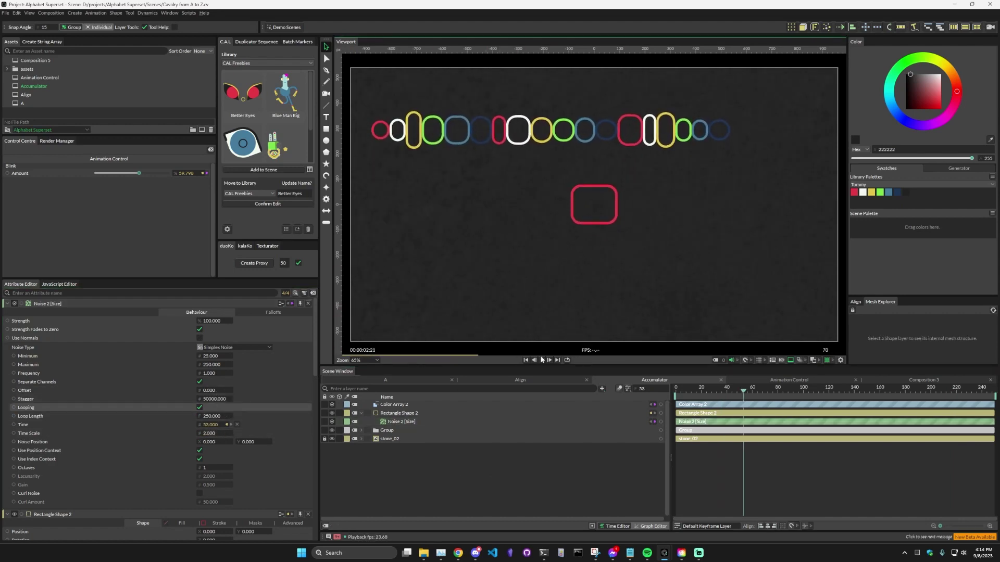
Step: Set the size Noise's time scale to 1 and play the animation
left_click(209, 433)
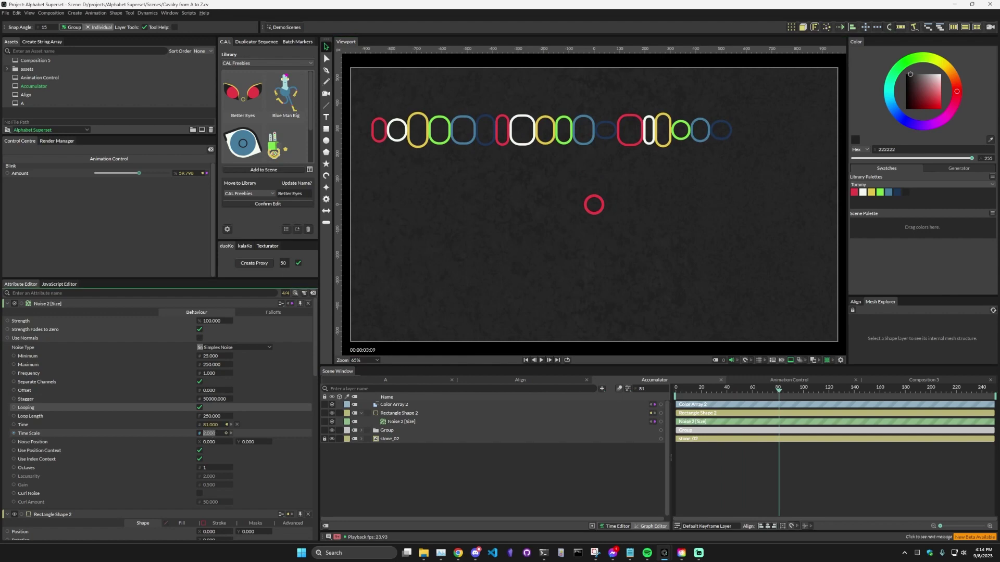
type("1")
key("Return")
left_click(542, 360)
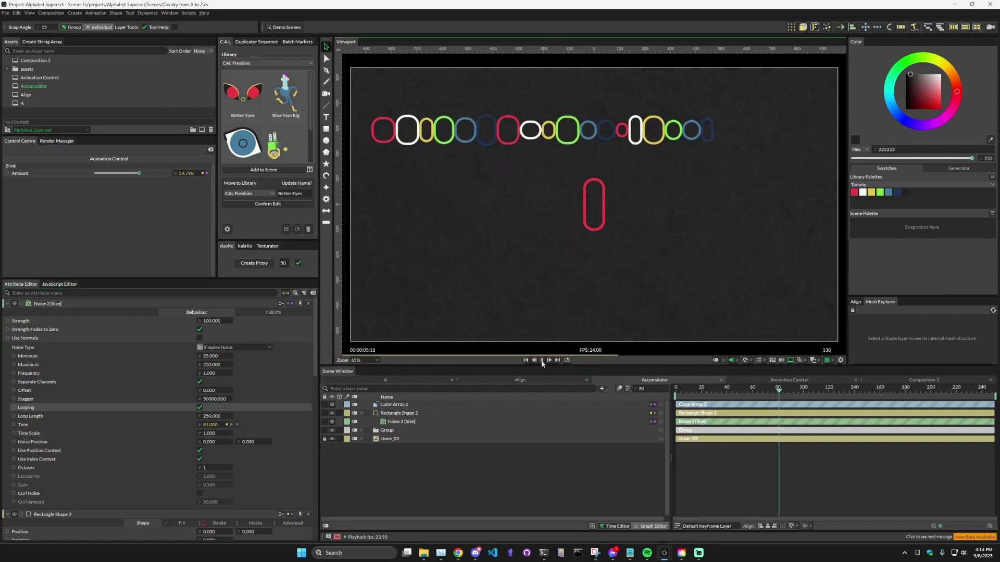
left_click(541, 361)
Step: Nest the new colour array under the rectangle and create a Duplicator from the rectangle
left_click_drag(395, 404, 401, 414)
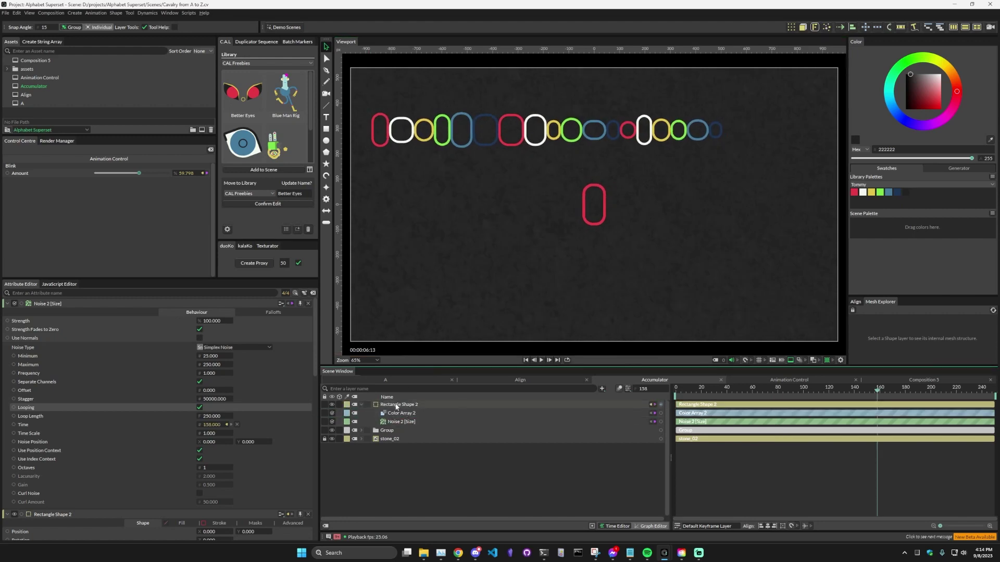
left_click(399, 405)
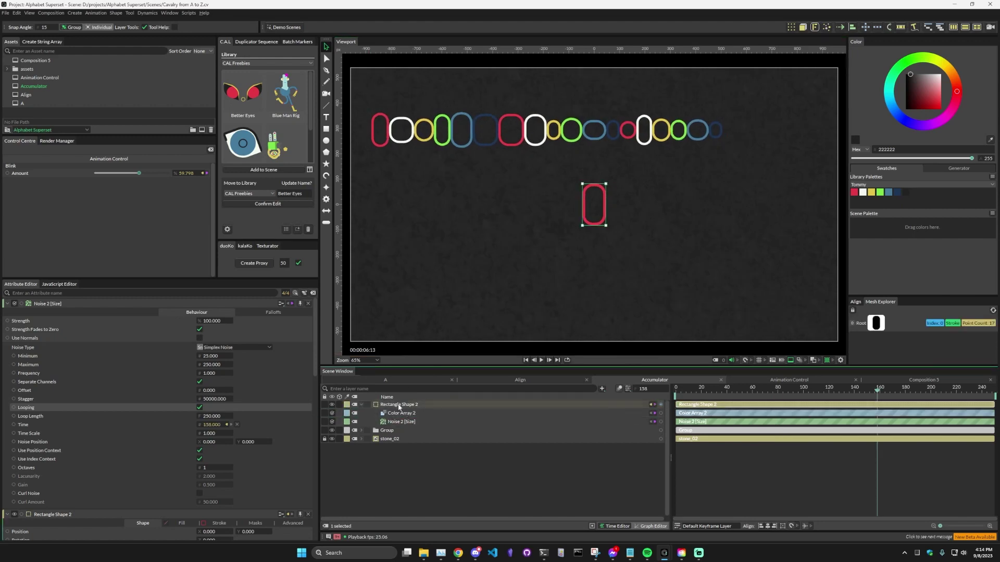
left_click(792, 29)
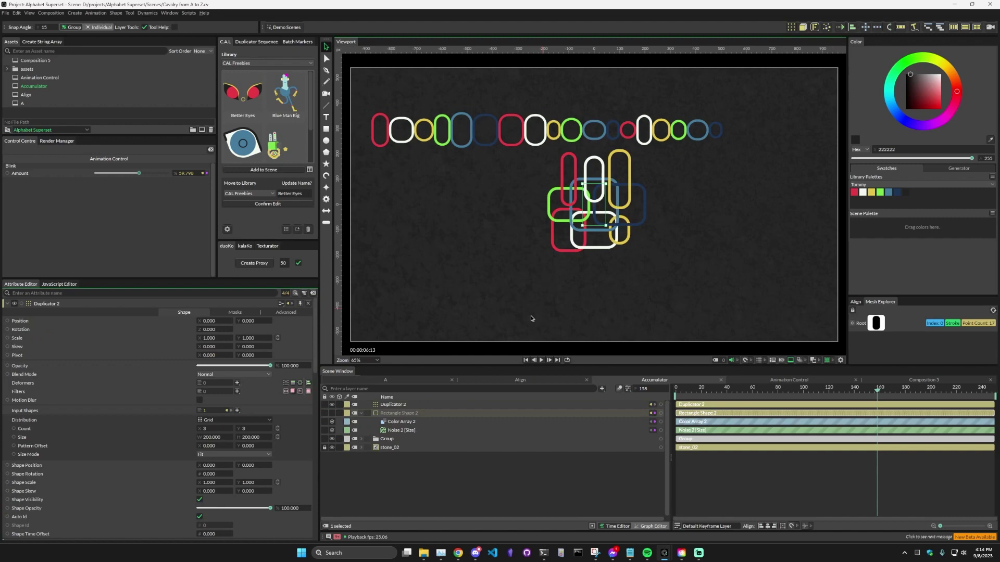
Step: Set the new Duplicator's distribution to Point with a count of 8
left_click(267, 420)
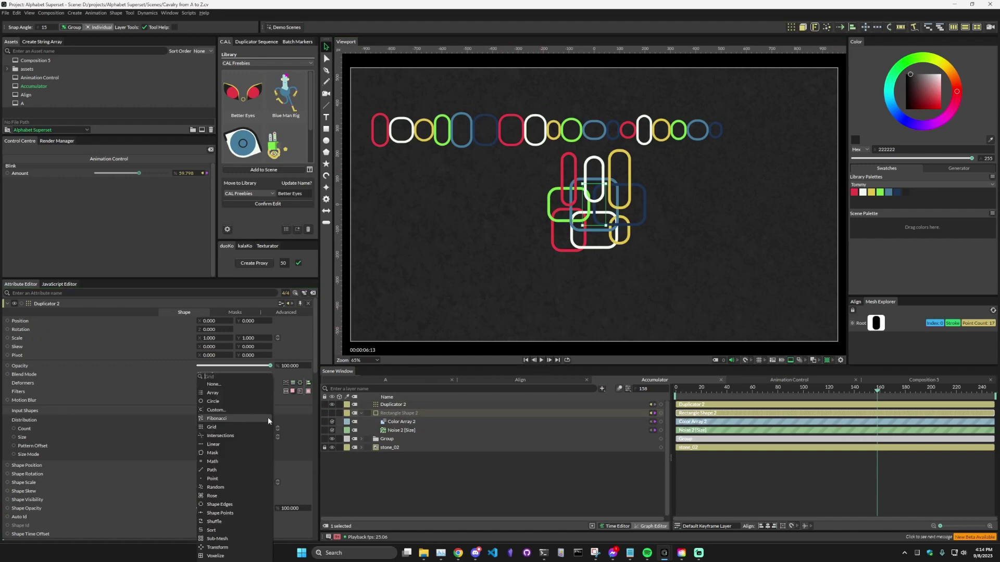
left_click(238, 478)
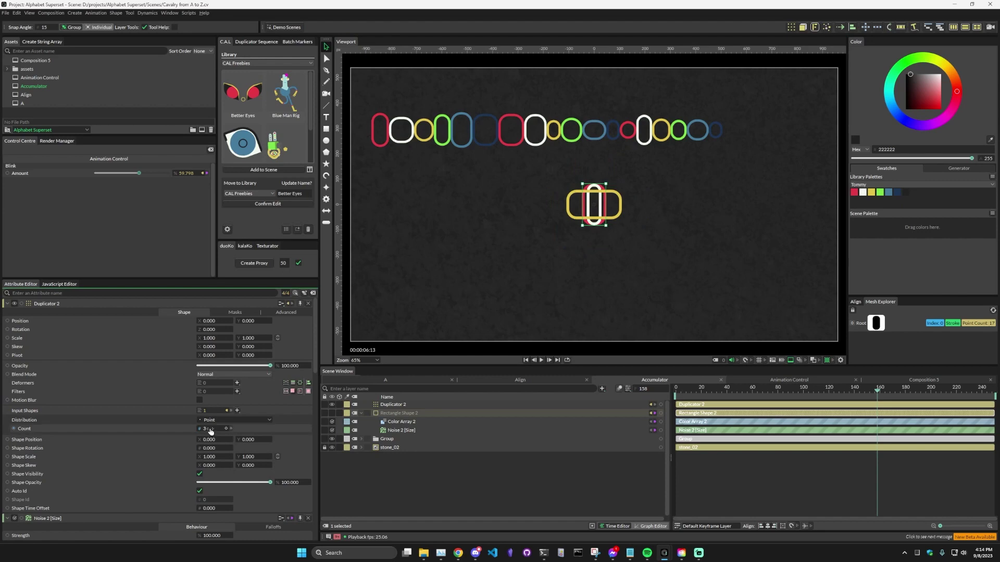
left_click_drag(210, 431, 230, 432)
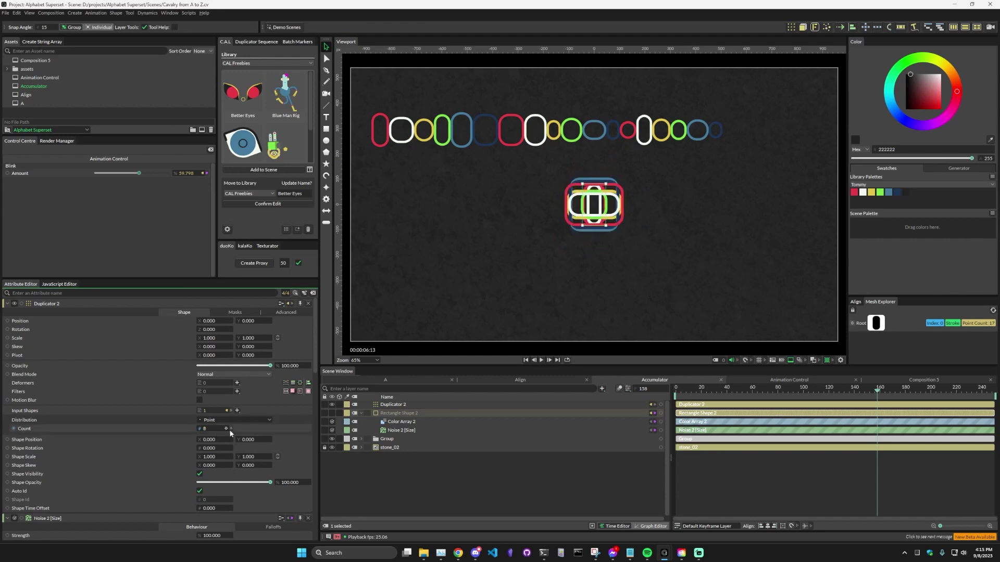
left_click(435, 478)
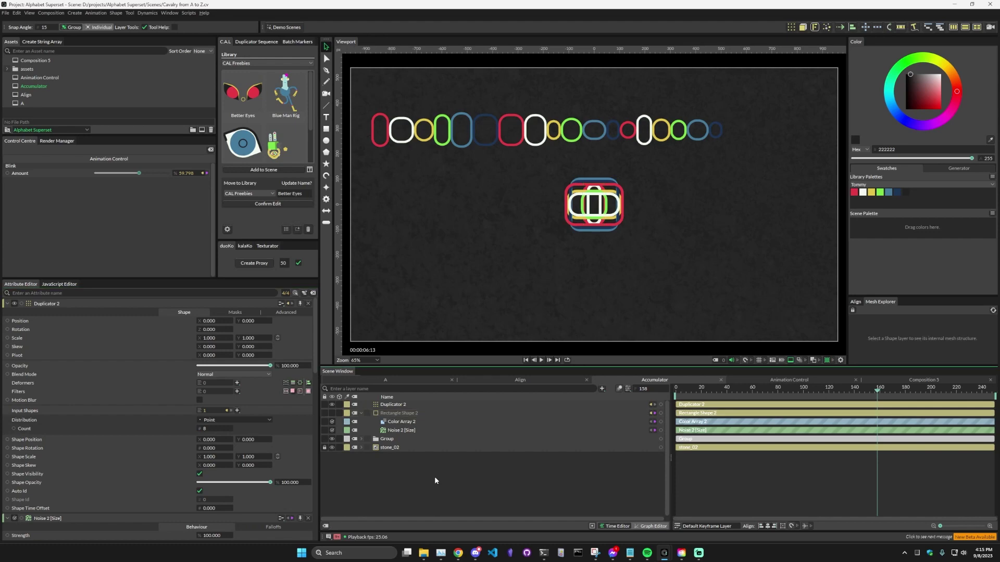
Step: Add an Accumulator and connect the width of the new rectangle to its value
key("ctrl+period")
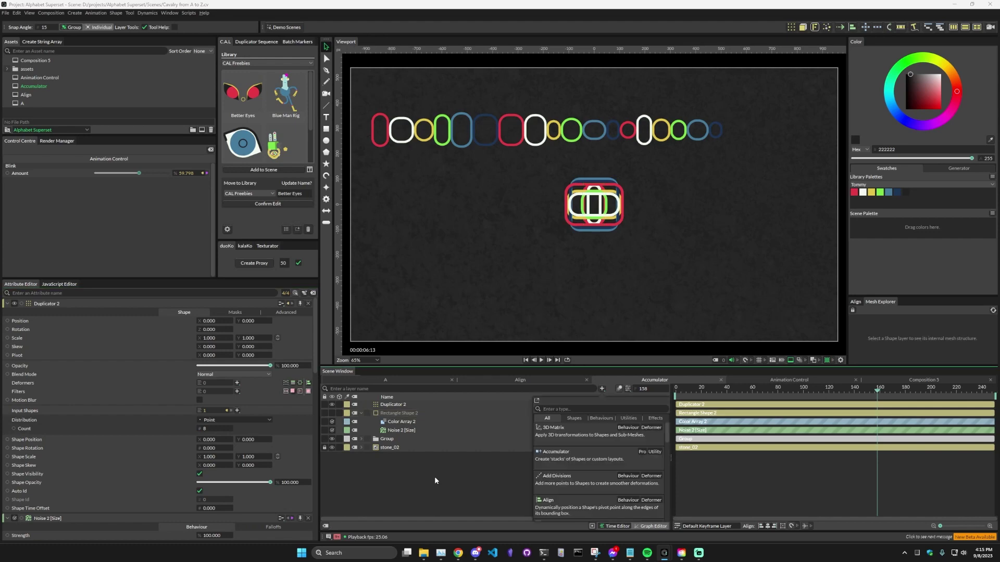
type("accum")
key("Return")
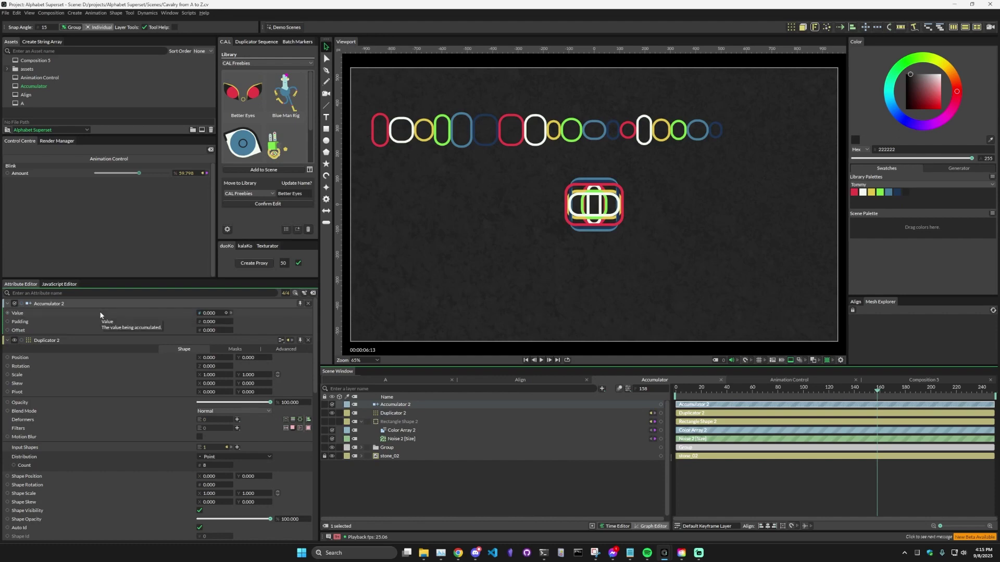
left_click(8, 341)
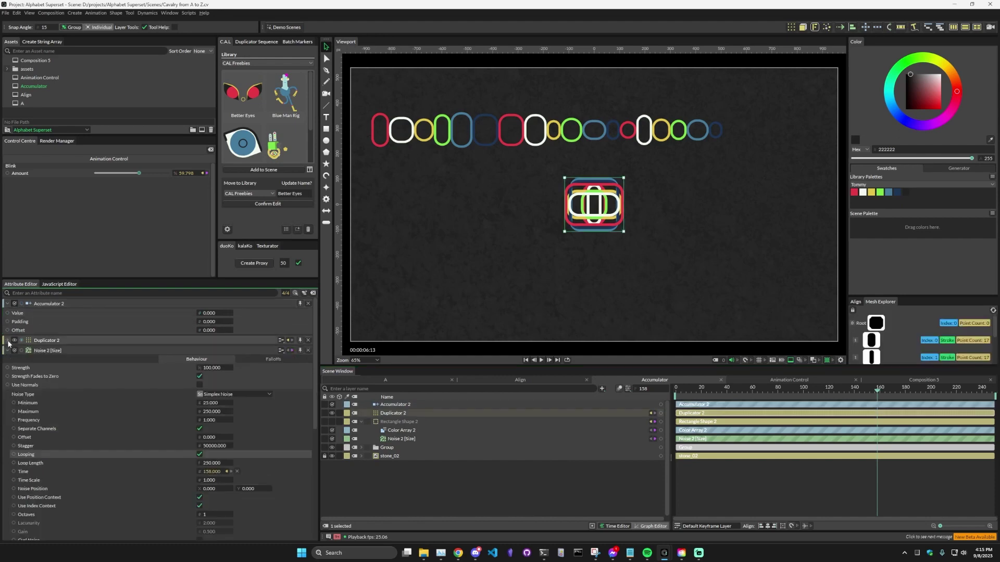
left_click(308, 351)
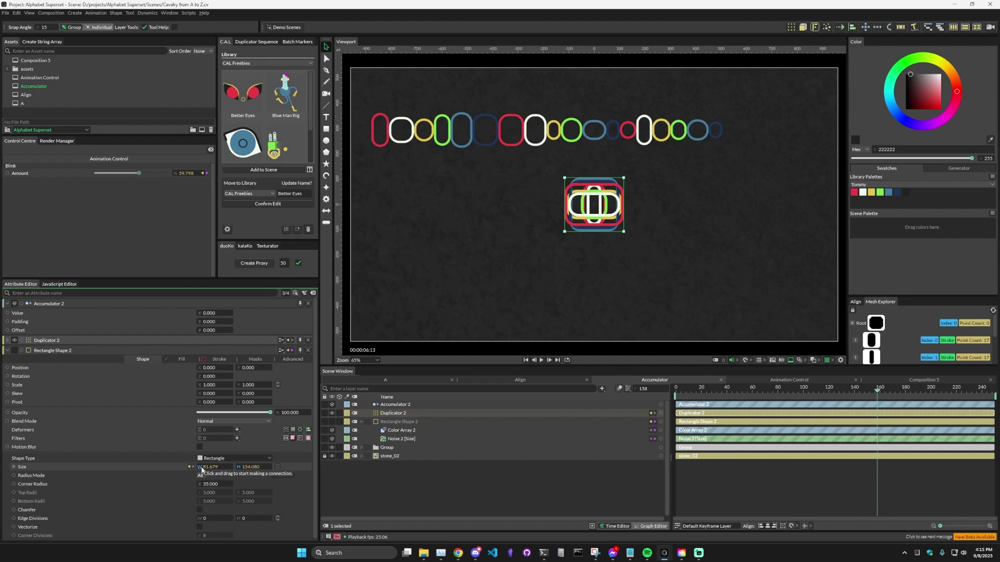
left_click_drag(201, 470, 215, 315)
Step: Connect the Accumulator to the new Duplicator's horizontal shape position and set the Duplicator's X position to about -793
left_click(8, 341)
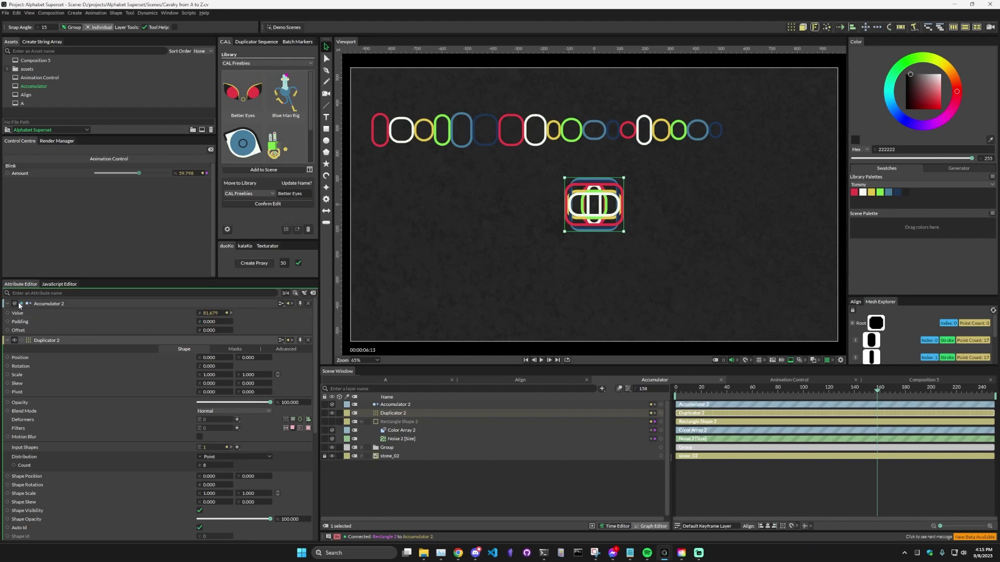
left_click_drag(20, 305, 211, 480)
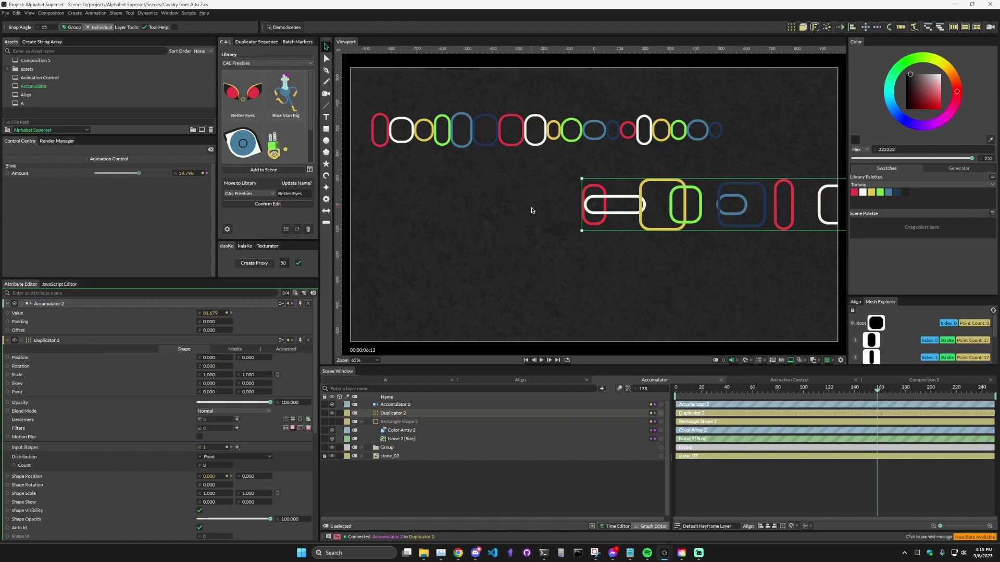
left_click_drag(208, 358, 166, 358)
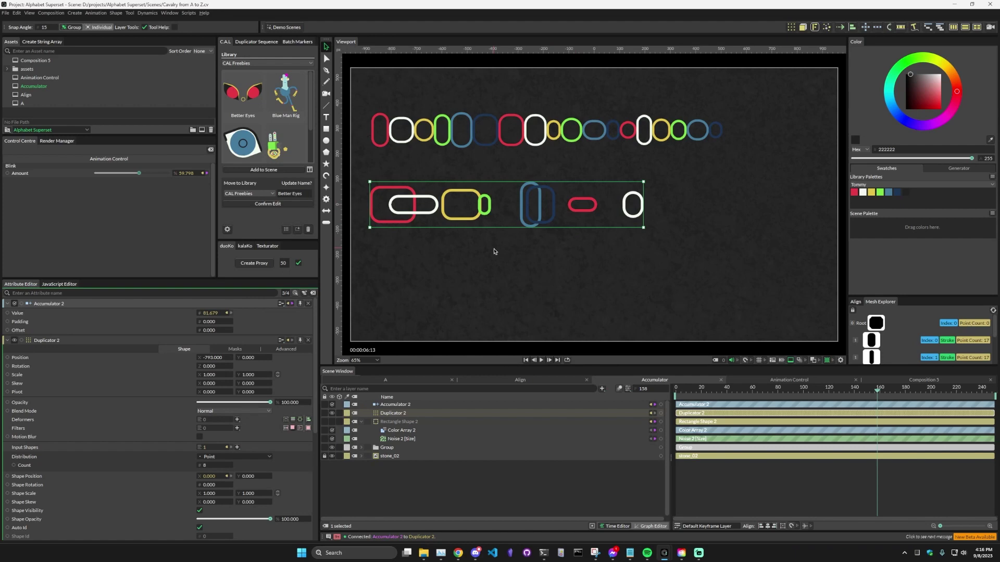
Step: Enable the Filter Position context option on the size Noise of the new rectangle
scroll(389, 181, "up", 4)
left_click(415, 439)
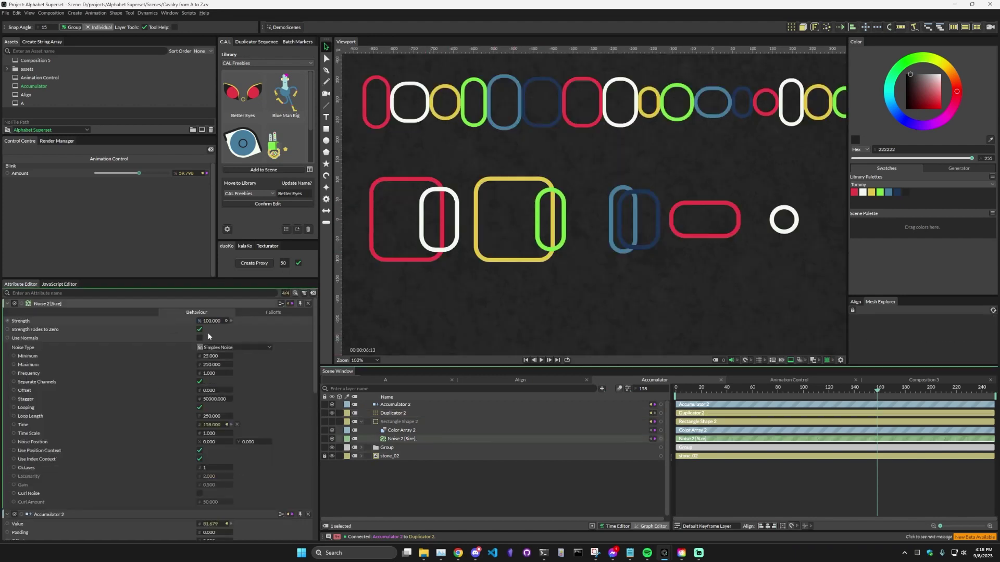
right_click(77, 304)
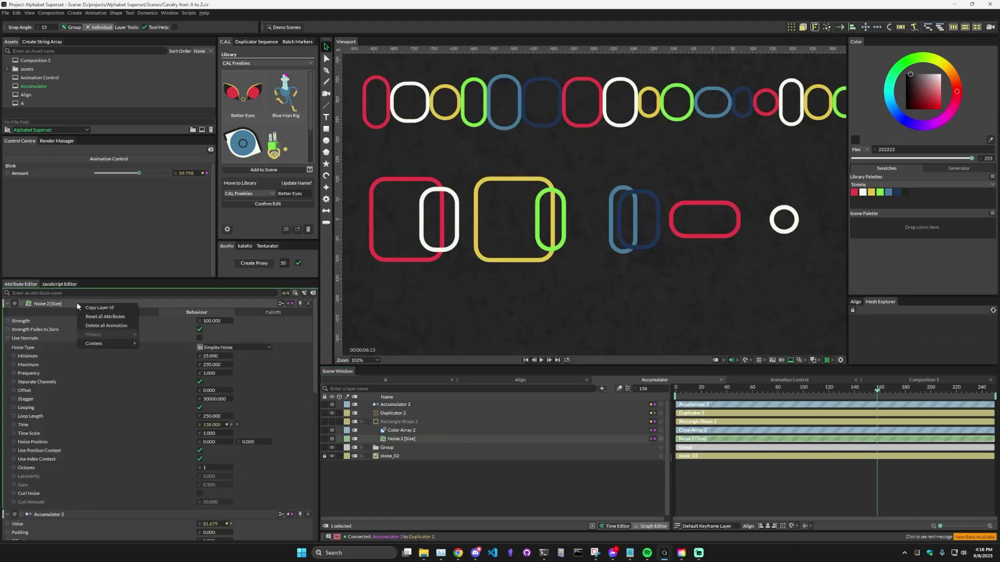
mouse_move(118, 348)
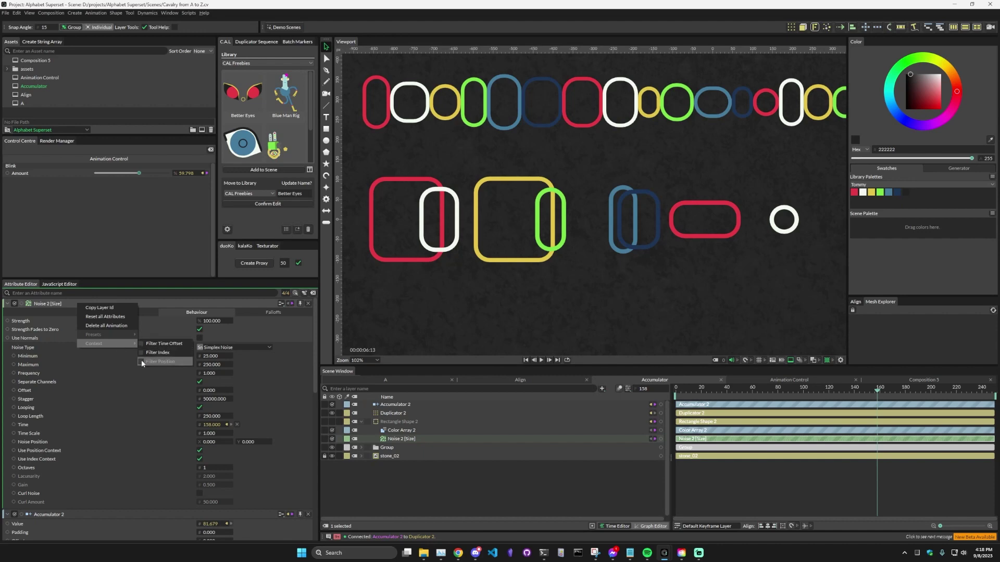
left_click(142, 360)
Step: Add an Align deformer to the new rectangle and nest it under that shape
scroll(252, 406, "down", 4)
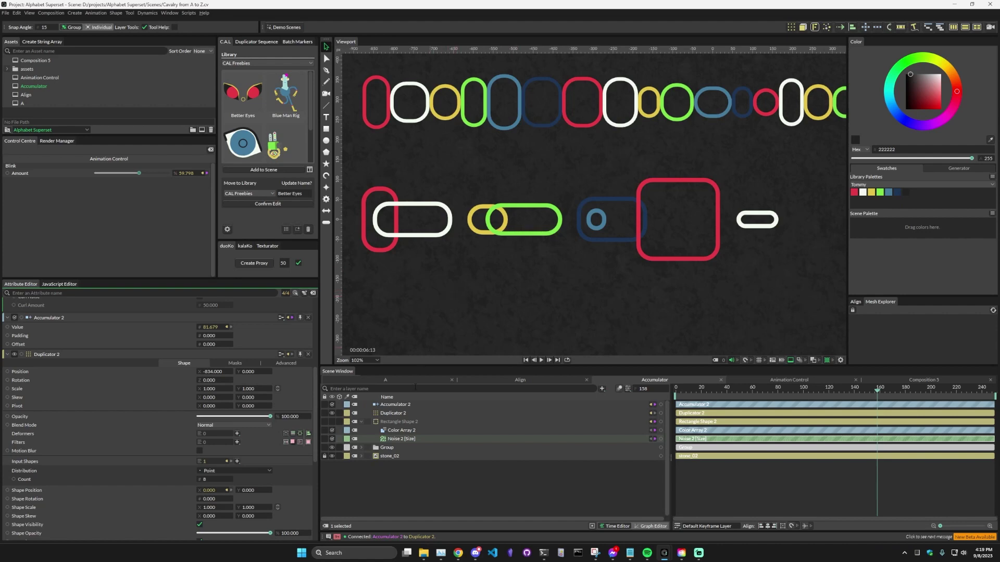
left_click(399, 421)
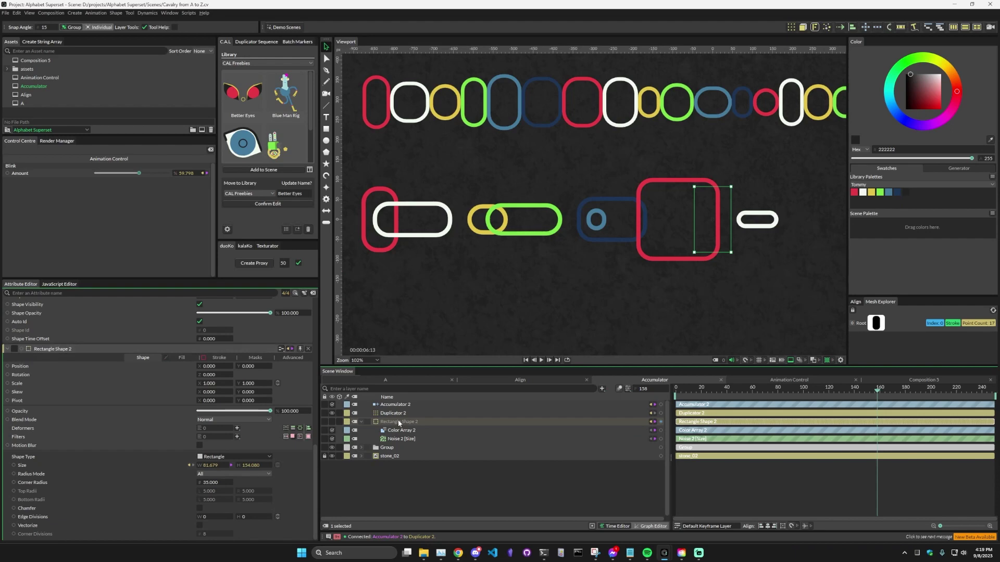
left_click(237, 428)
left_click(259, 217)
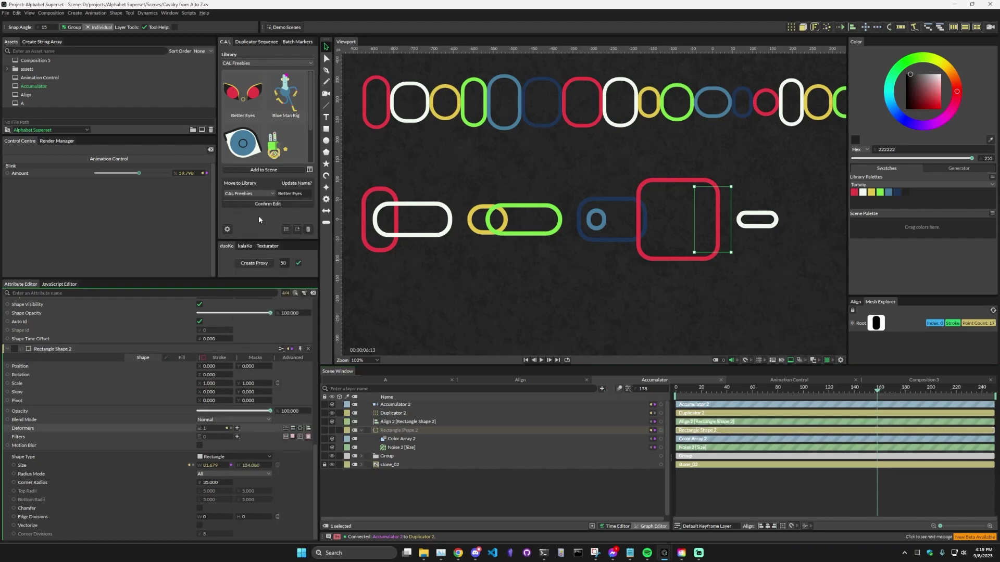
left_click_drag(423, 422, 418, 431)
Step: Set the new Align deformer's X value to 1 and scrub the timeline to check the row of shapes
left_click_drag(234, 330, 279, 332)
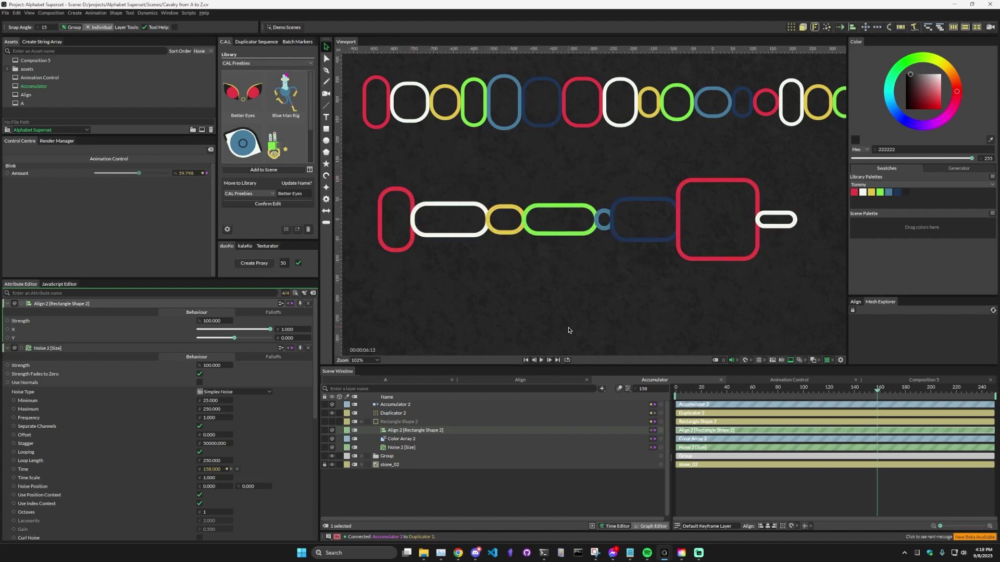
left_click_drag(698, 391, 712, 395)
left_click_drag(715, 397, 708, 398)
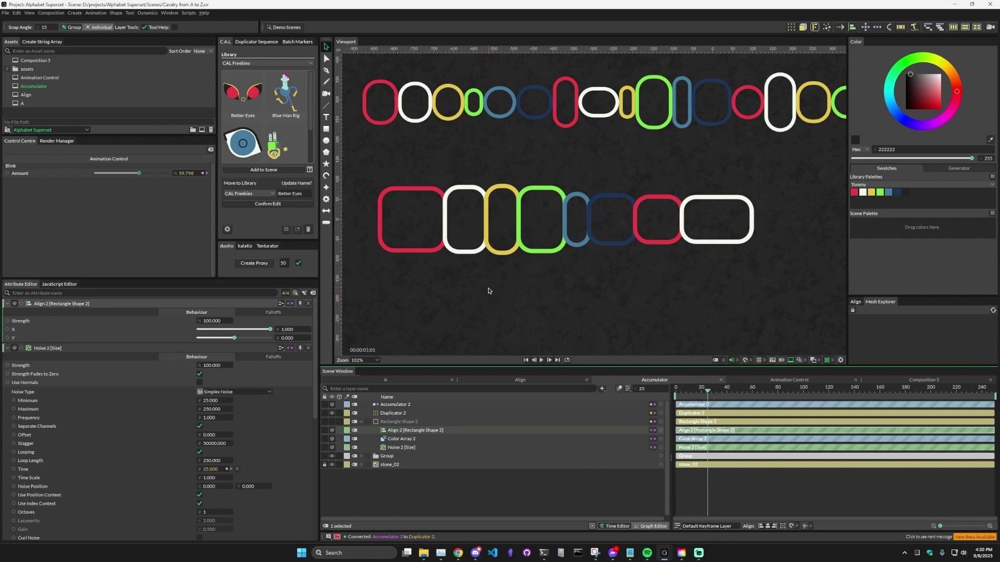
Step: Increase the new rectangle's stroke width to 14.7 and clear the selection
left_click(399, 421)
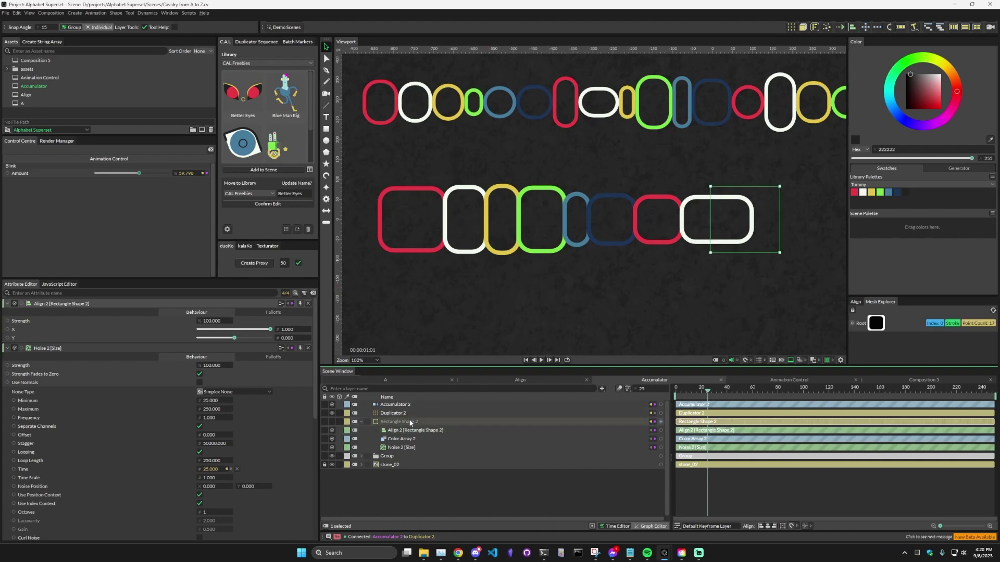
left_click(219, 312)
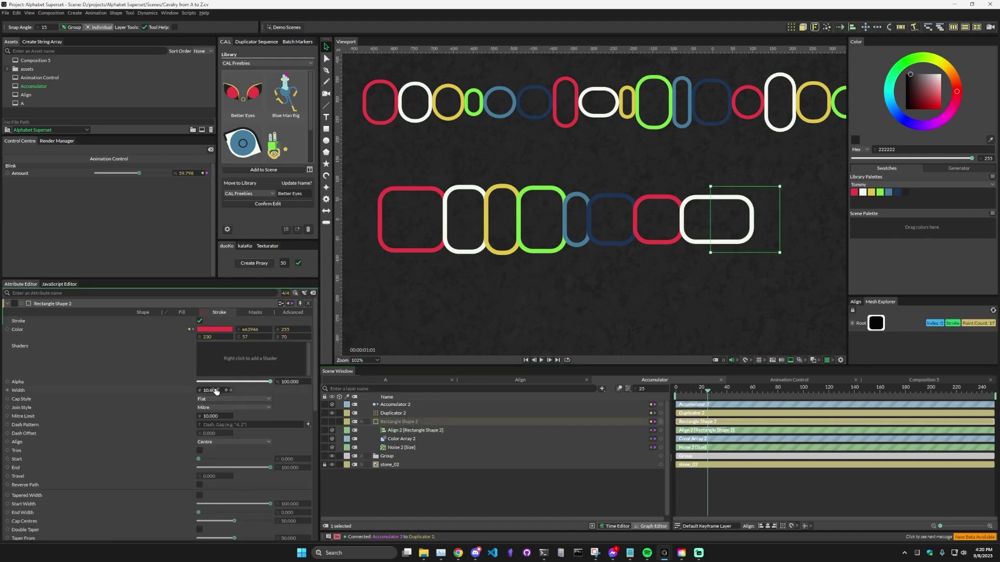
mouse_move(217, 391)
left_mouse_down()
mouse_move(452, 397)
mouse_move(245, 394)
mouse_move(312, 394)
mouse_move(271, 393)
left_mouse_up()
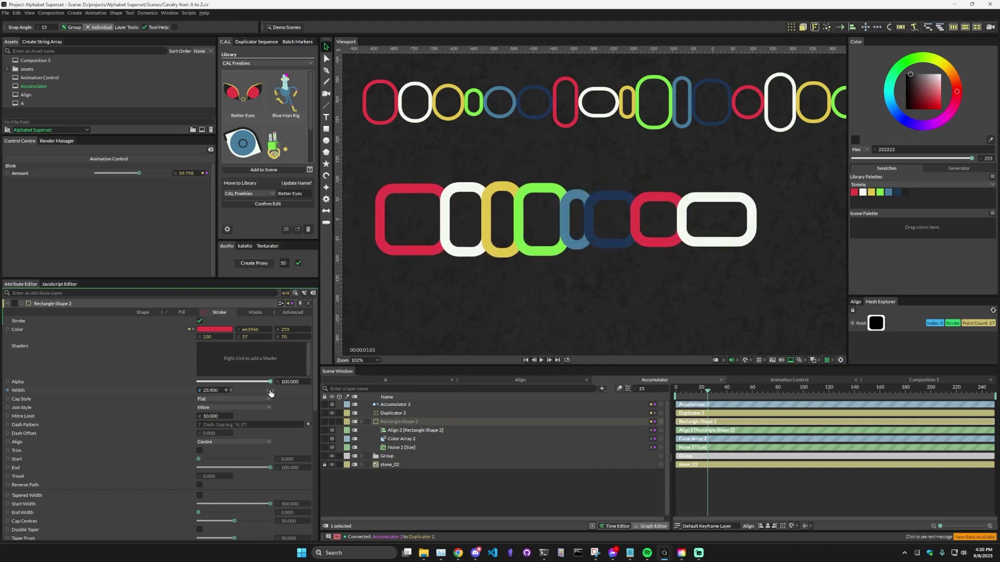
left_click(407, 281)
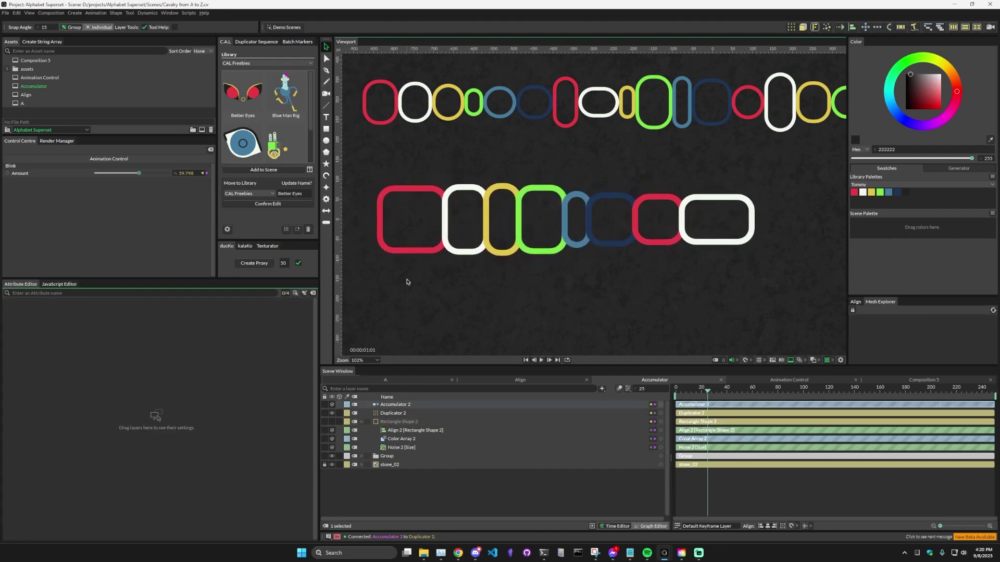
Step: Set the new Accumulator's padding to 23 and scrub the timeline to check the spacing
left_click(406, 405)
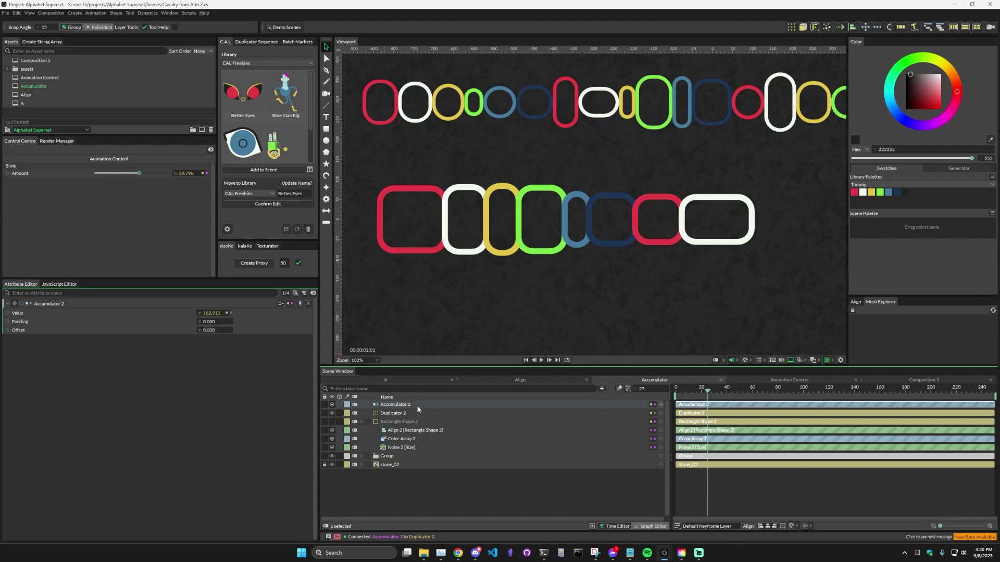
left_click_drag(210, 323, 223, 323)
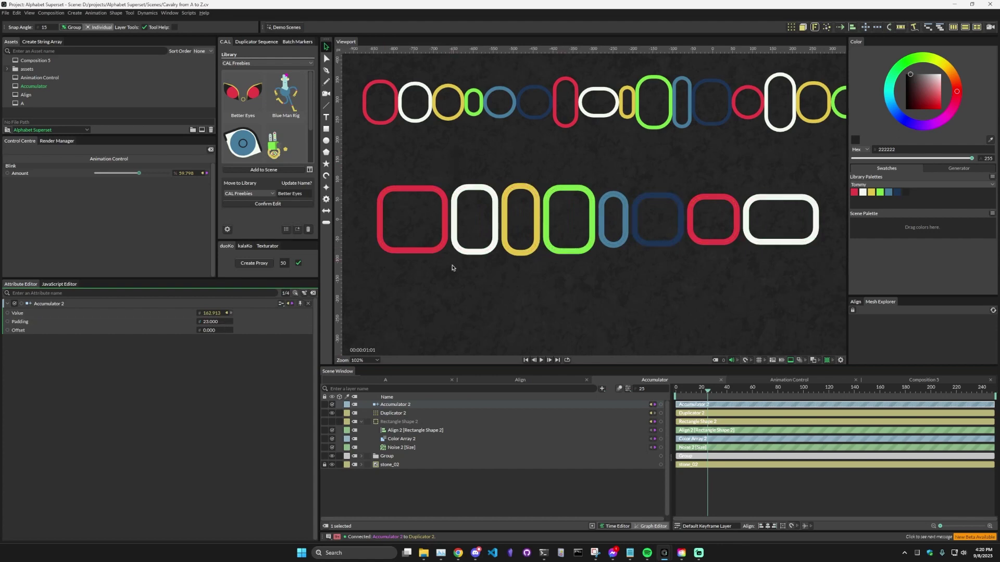
mouse_move(707, 390)
left_mouse_down()
mouse_move(718, 391)
mouse_move(709, 391)
left_mouse_up()
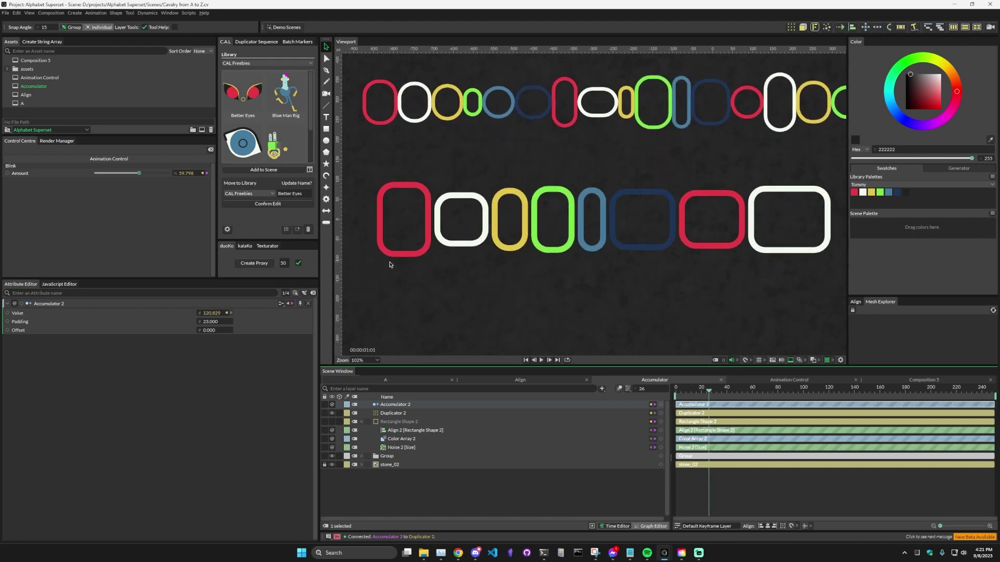
Step: Connect the new rectangle's stroke width to the Accumulator's padding
left_click(399, 422)
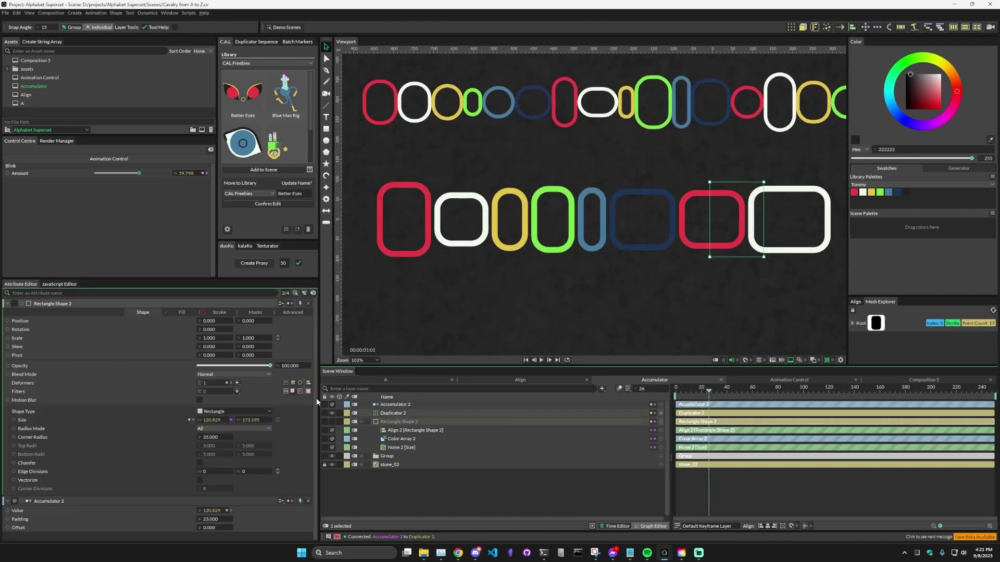
left_click(219, 312)
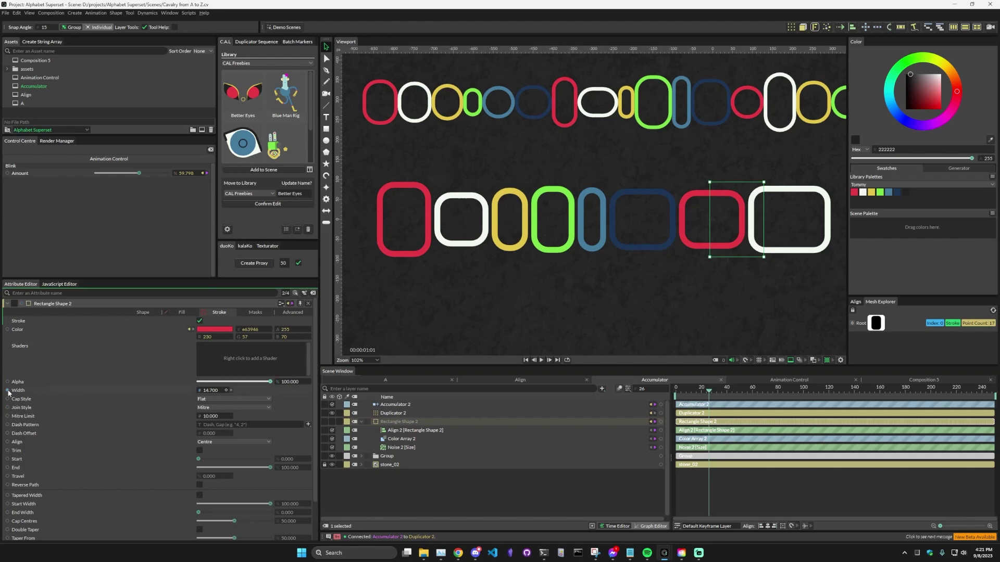
left_click_drag(8, 391, 134, 535)
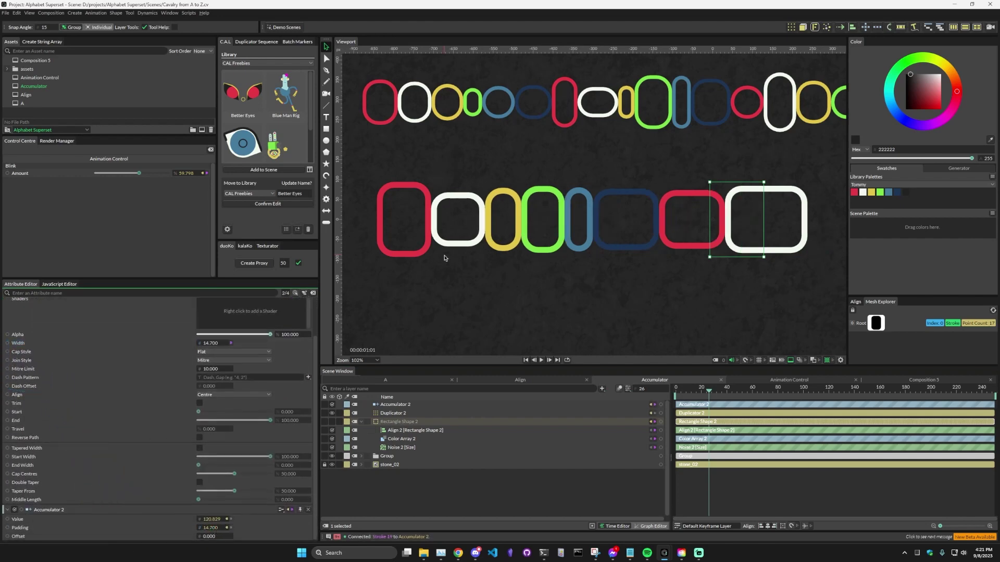
Step: Set the new rectangle's stroke width to 17.376 to test the linked padding, and clear the selection
mouse_move(209, 345)
left_mouse_down()
mouse_move(265, 344)
mouse_move(212, 346)
mouse_move(223, 345)
left_mouse_up()
scroll(219, 348, "up", 2)
left_click(491, 210)
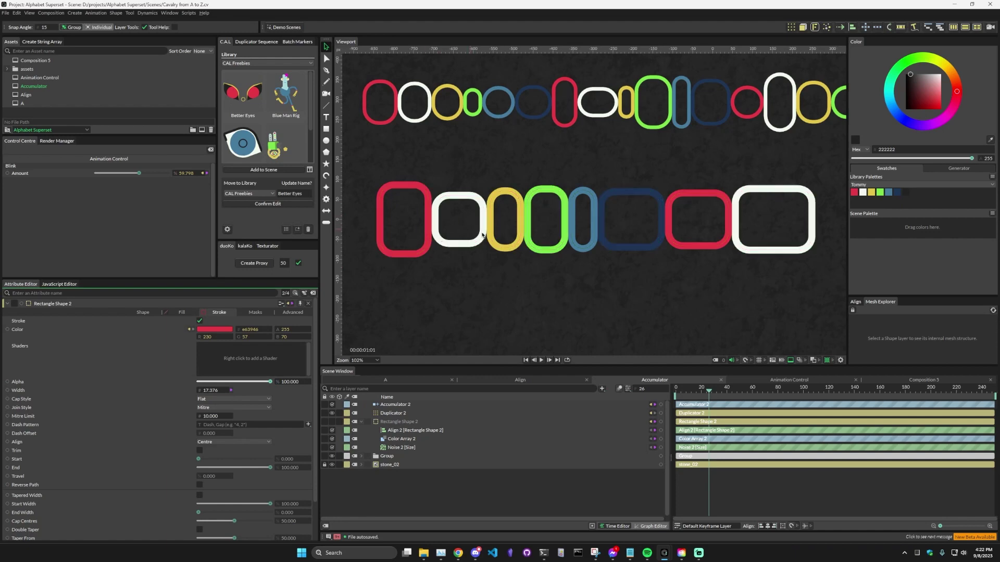
Step: Add the expression +10 to the Accumulator's padding and vary the rectangle's stroke width to test the spacing
scroll(146, 406, "down", 3)
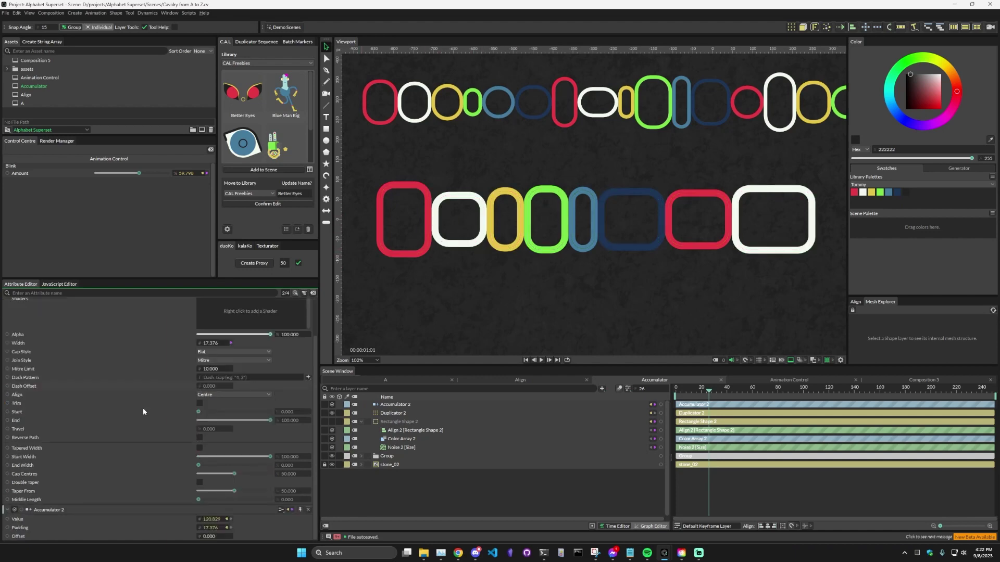
right_click(168, 531)
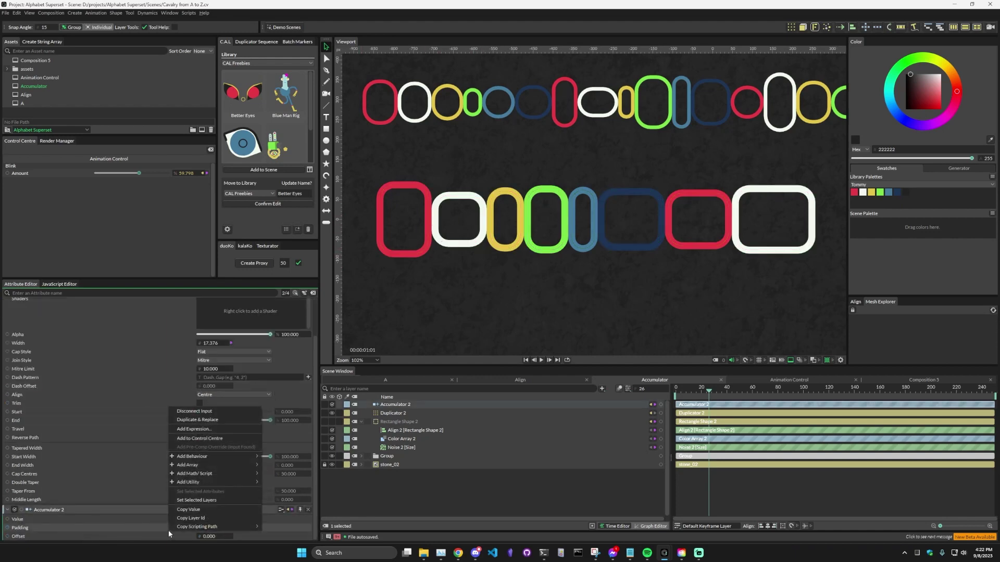
left_click(194, 428)
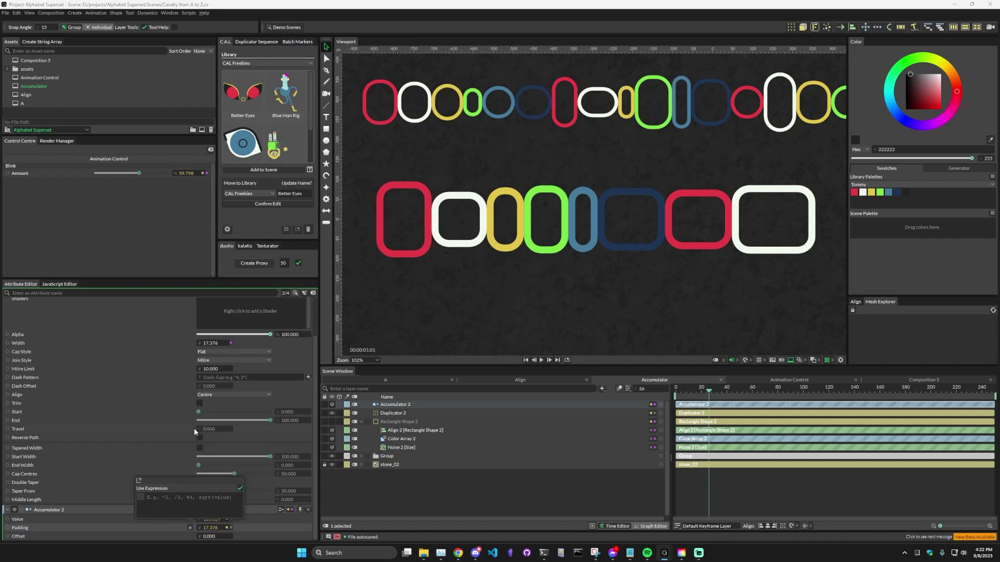
type("+10")
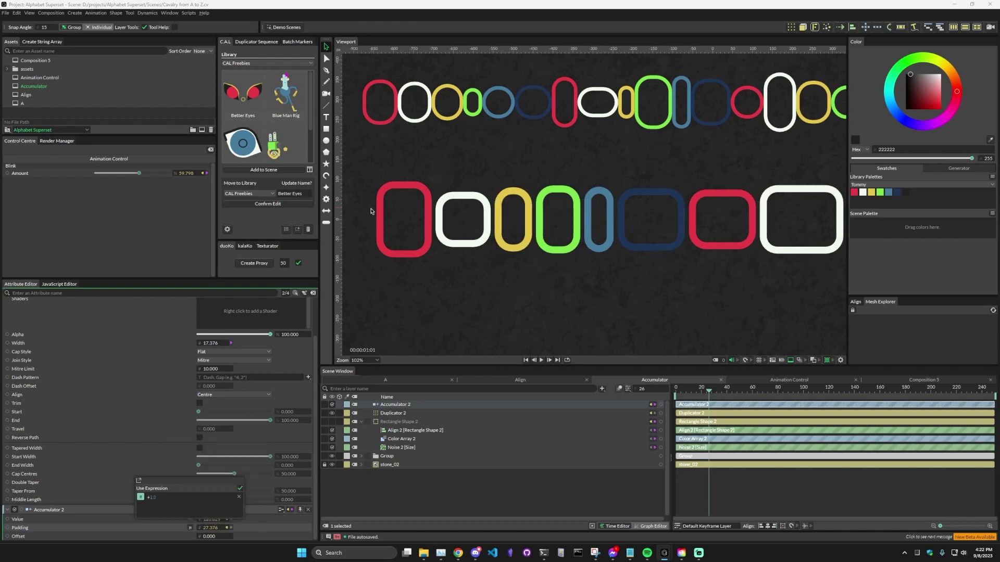
left_click(154, 357)
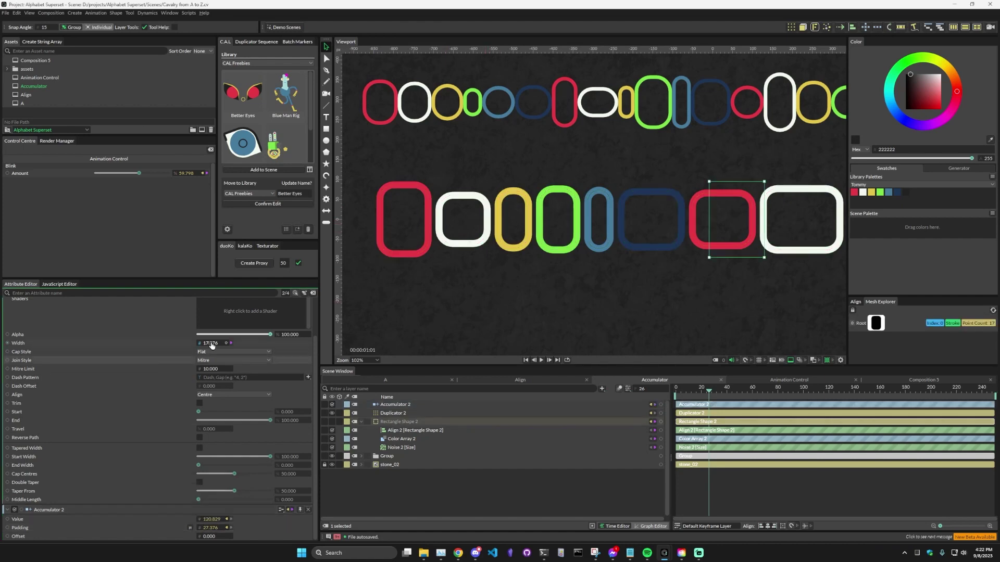
mouse_move(209, 344)
left_mouse_down()
mouse_move(150, 347)
mouse_move(278, 355)
mouse_move(235, 330)
mouse_move(174, 362)
left_mouse_up()
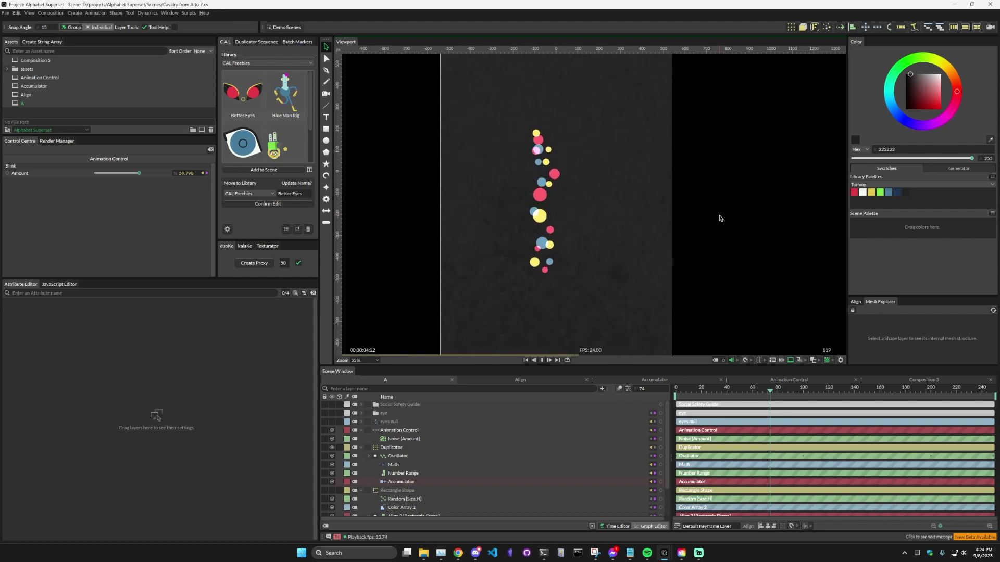
Step: In composition A, inspect the rectangle's outgoing size connections and follow the one leading to the Accumulator's value
left_click(406, 490)
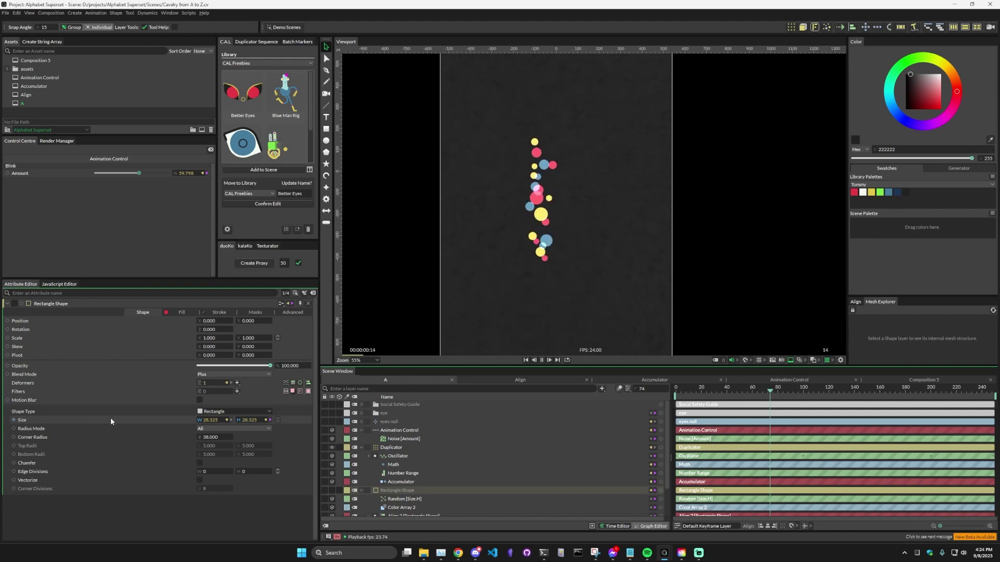
left_click(267, 422)
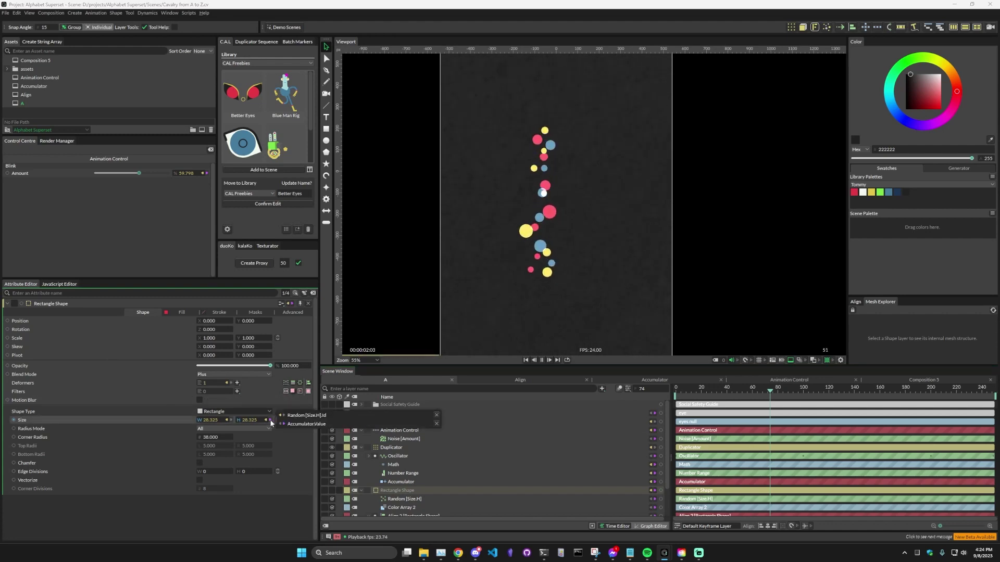
left_click(315, 425)
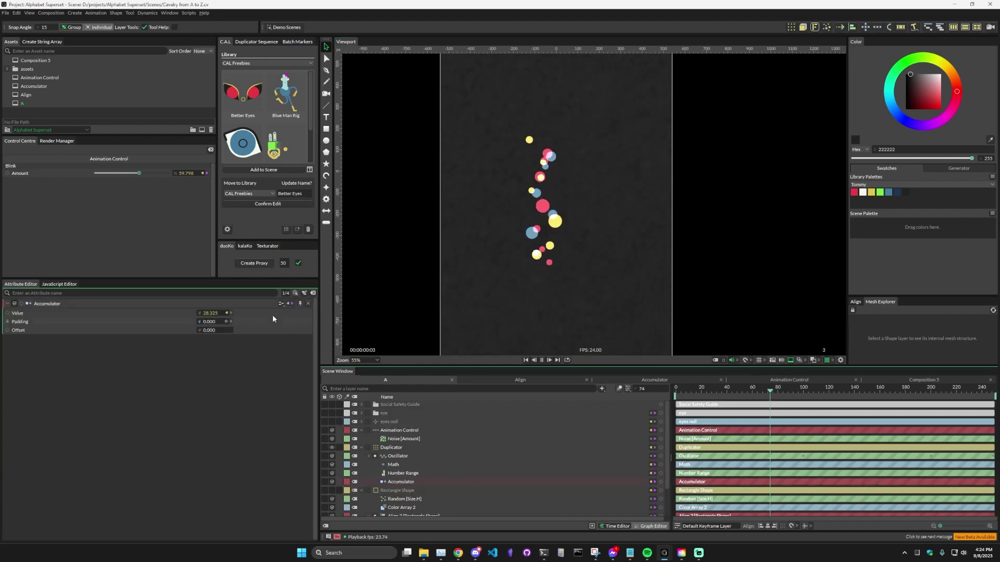
Step: Examine the Accumulator's node graph, following the connections from Rectangle through Accumulator to Math, and close the graph
left_click(281, 304)
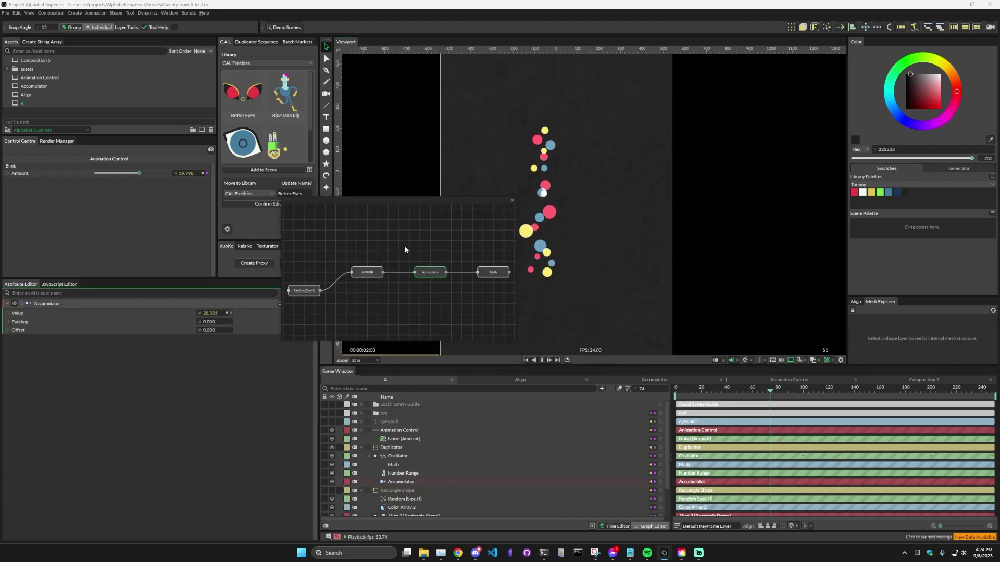
scroll(405, 249, "up", 3)
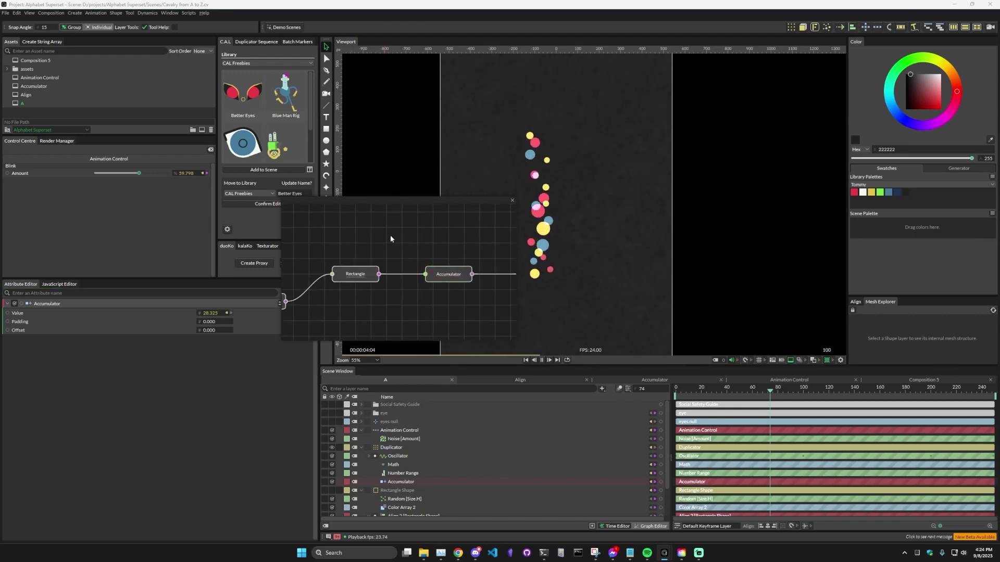
left_click_drag(391, 239, 326, 266)
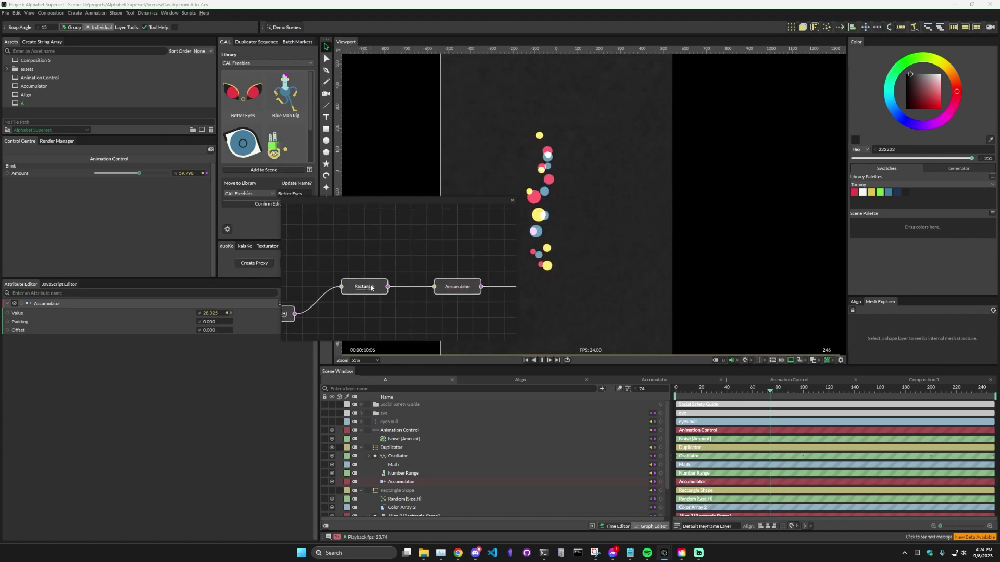
left_click_drag(417, 247, 339, 233)
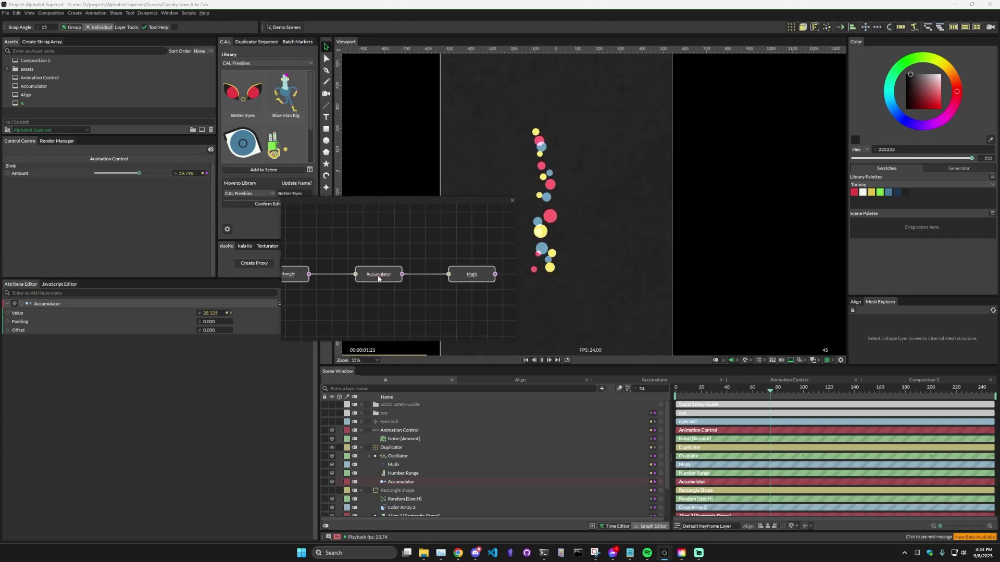
left_click_drag(405, 250, 334, 252)
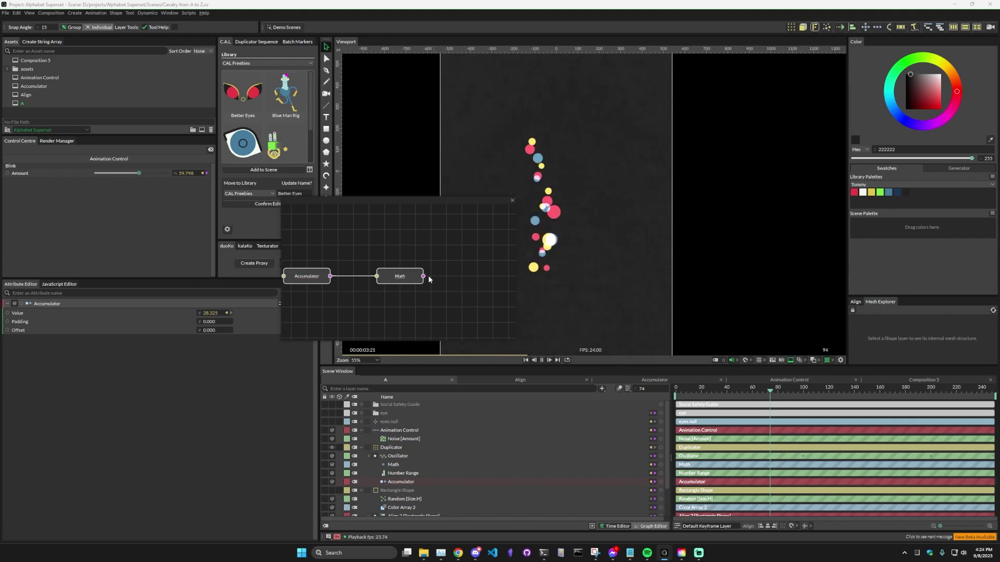
left_click(511, 200)
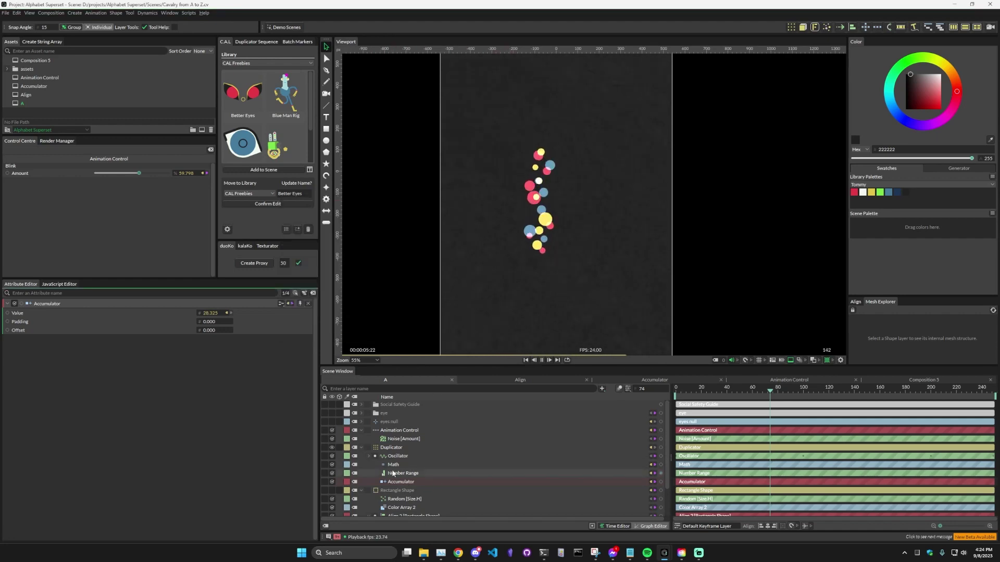
Step: Inspect the connections feeding the Math layer's First and Second values, and open the attributes of the Oscillator driving Second
left_click(393, 465, "ctrl")
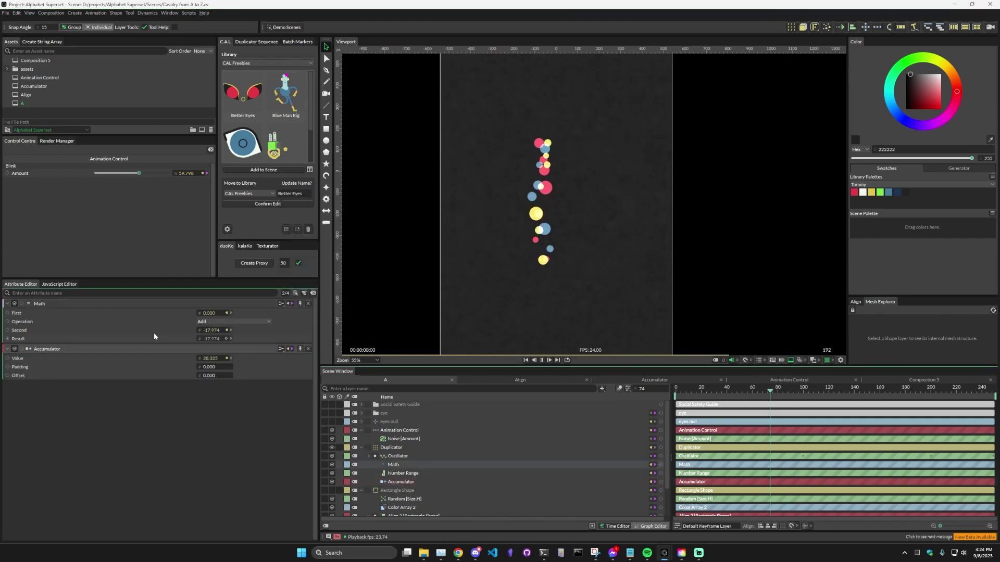
left_click(228, 313)
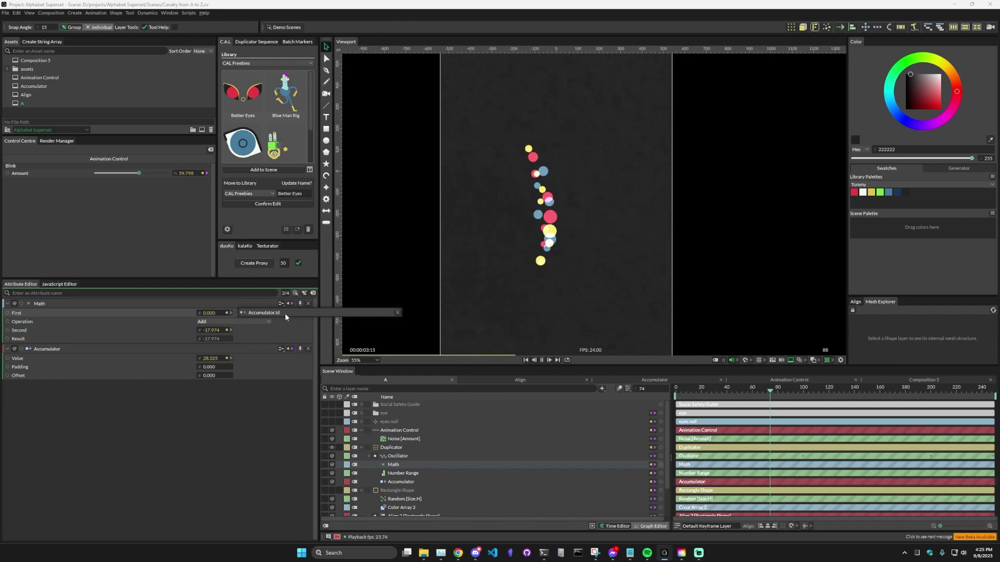
left_click(227, 330)
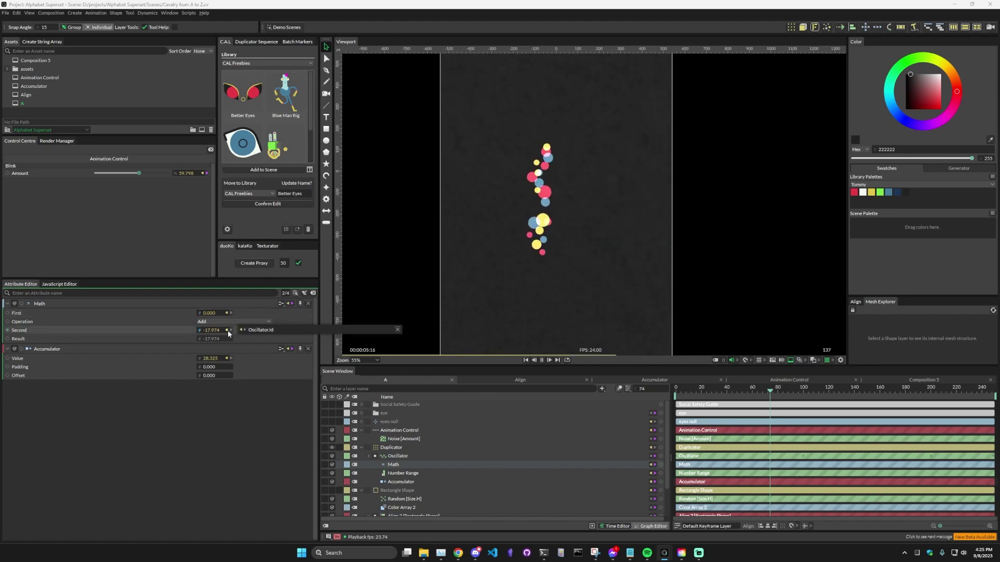
left_click(157, 331)
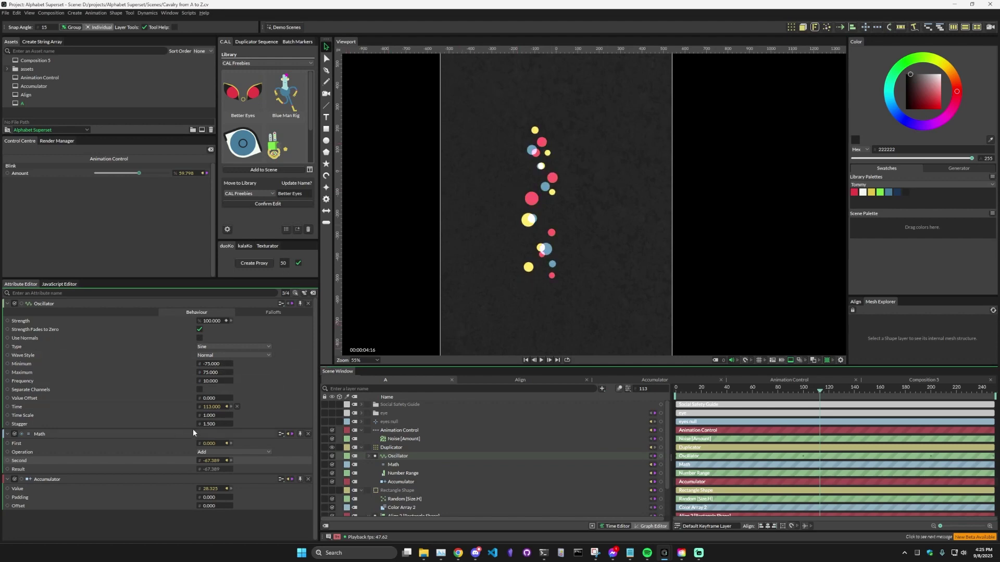
Step: Play the animation and switch the Oscillator off and back on to compare its effect on the circles
left_click(542, 361)
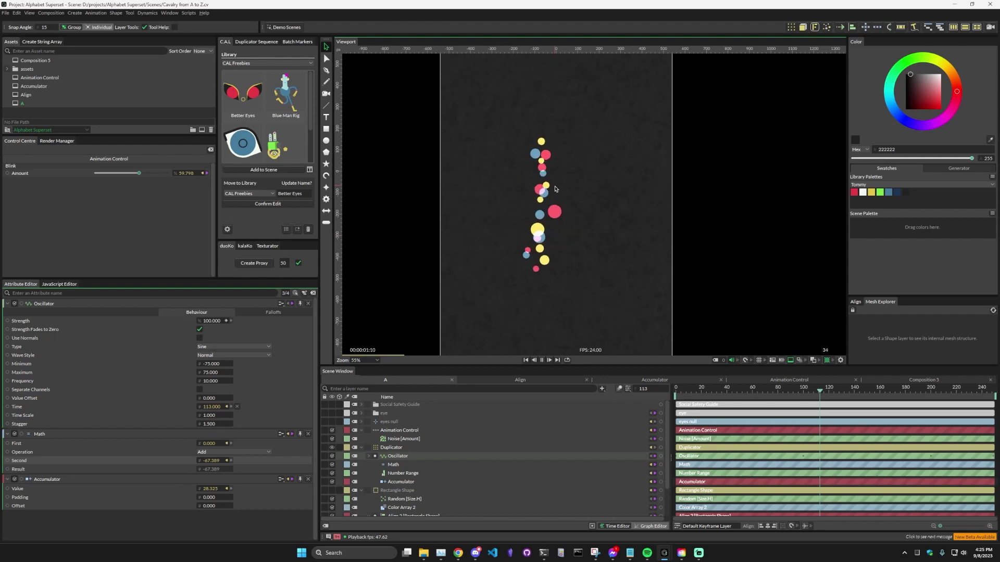
left_click(332, 456)
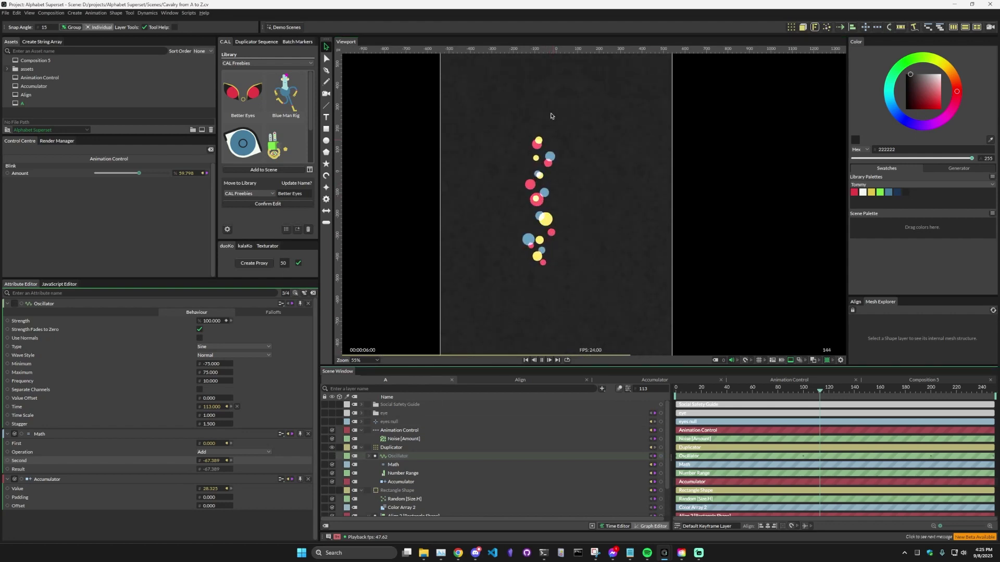
left_click(332, 456)
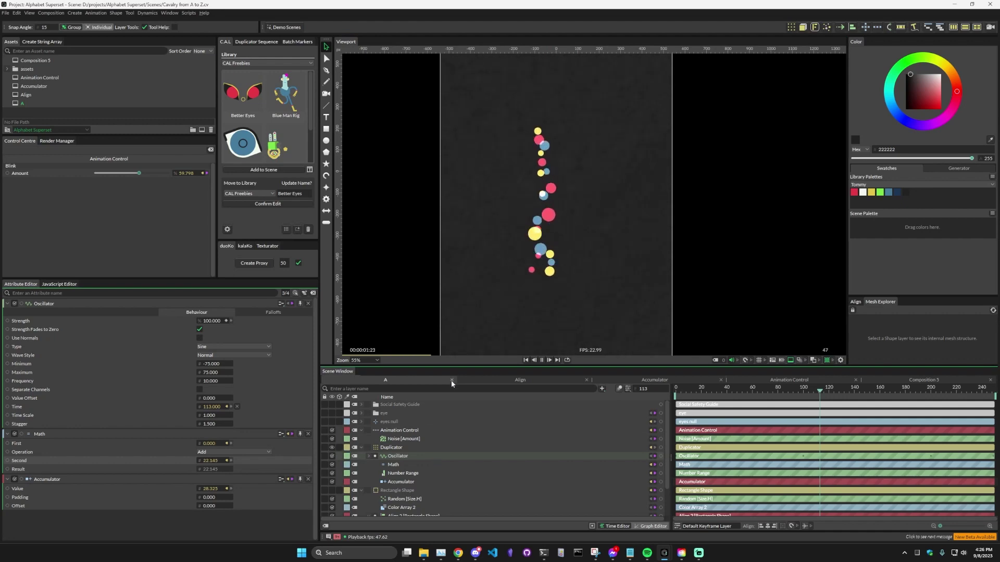
Step: Reveal the Oscillator's Strength keyframes and scrub and play the timeline from frame 0 to review the animated strength
left_click(369, 456)
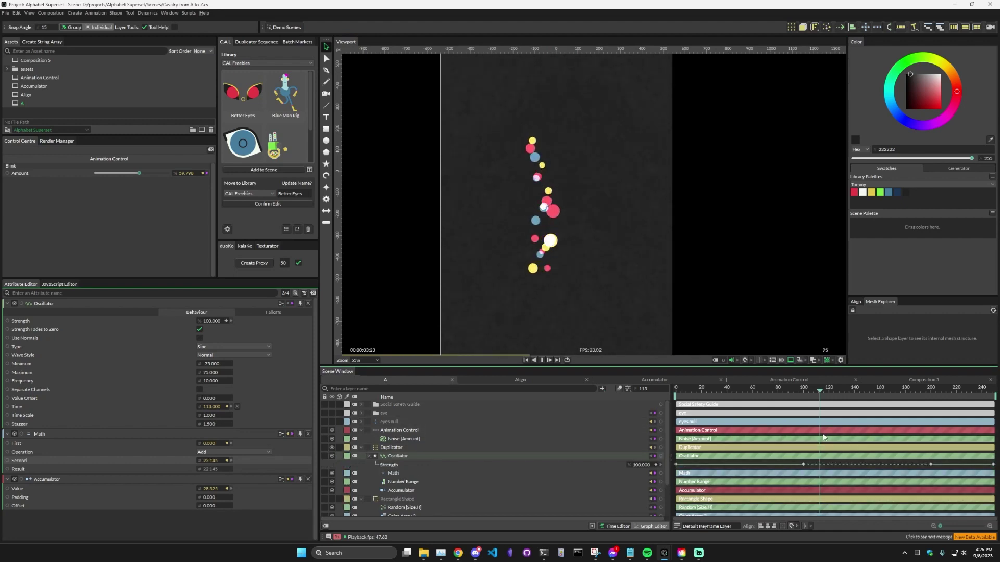
left_click(542, 360)
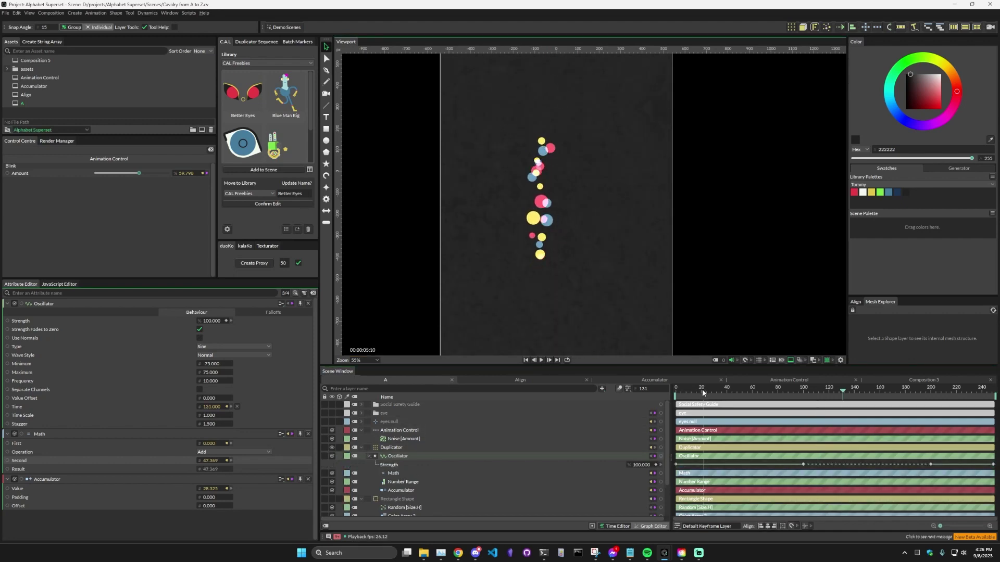
left_click_drag(703, 393, 664, 399)
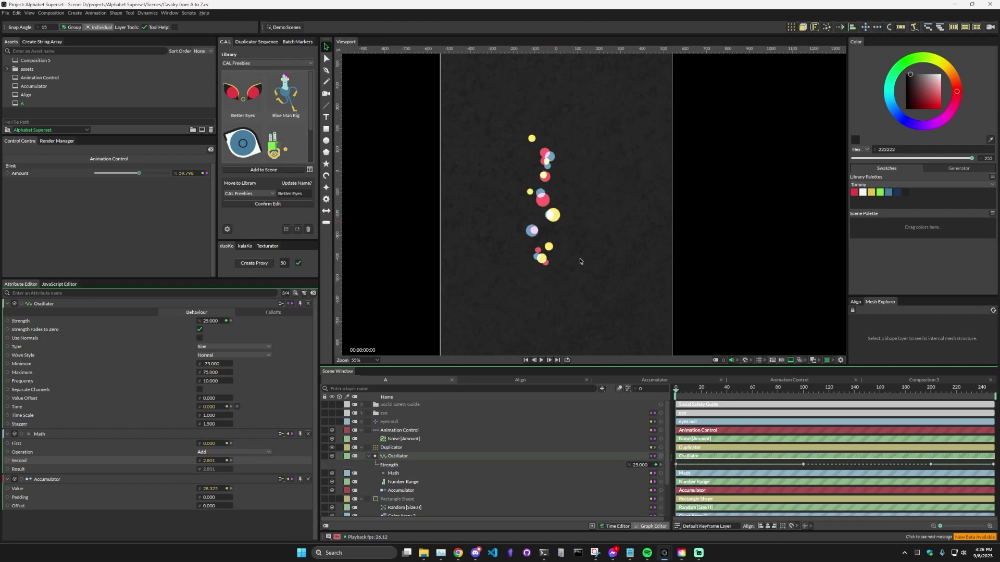
left_click_drag(685, 388, 219, 428)
left_click(542, 359)
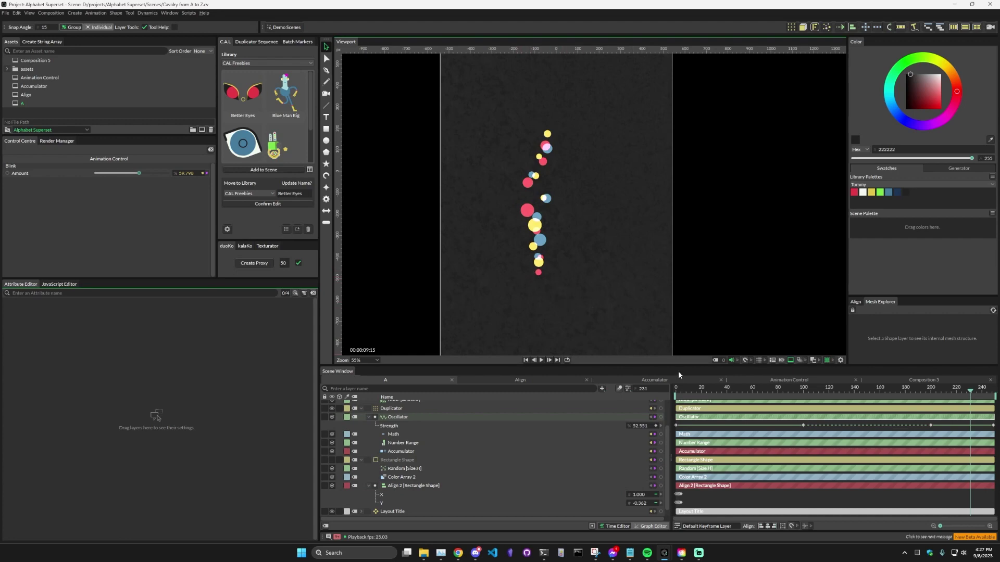
left_click_drag(695, 389, 665, 392)
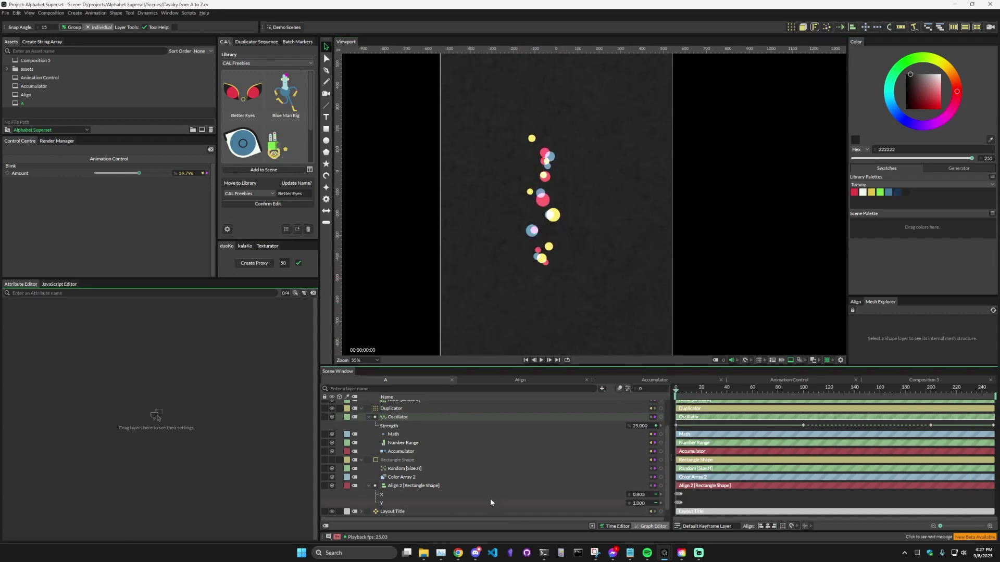
Step: Inspect the expression on the Duplicator's Shape Position and open the attributes of the Rectangle Shape
scroll(487, 497, "up", 1)
scroll(480, 496, "up", 2)
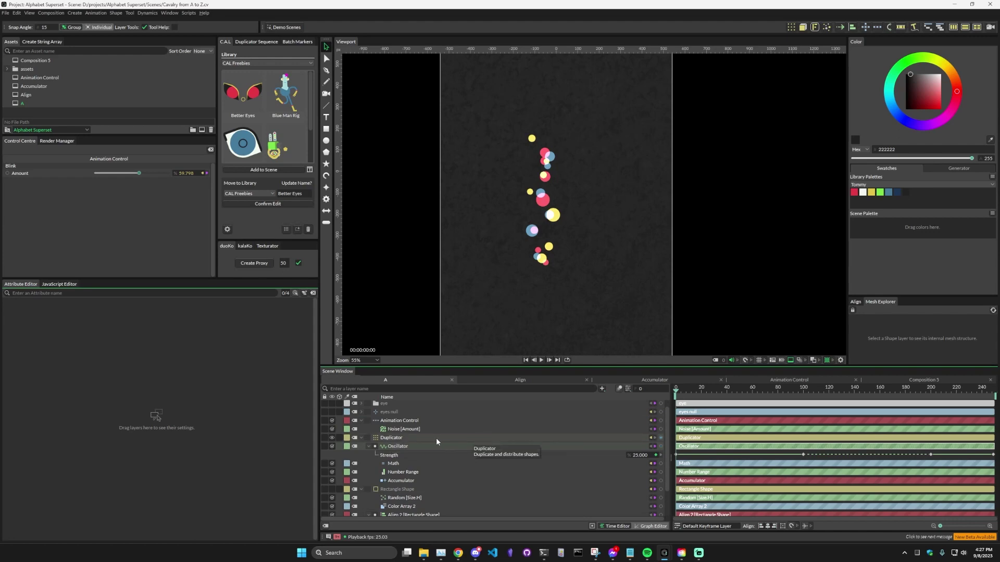
left_click(397, 438)
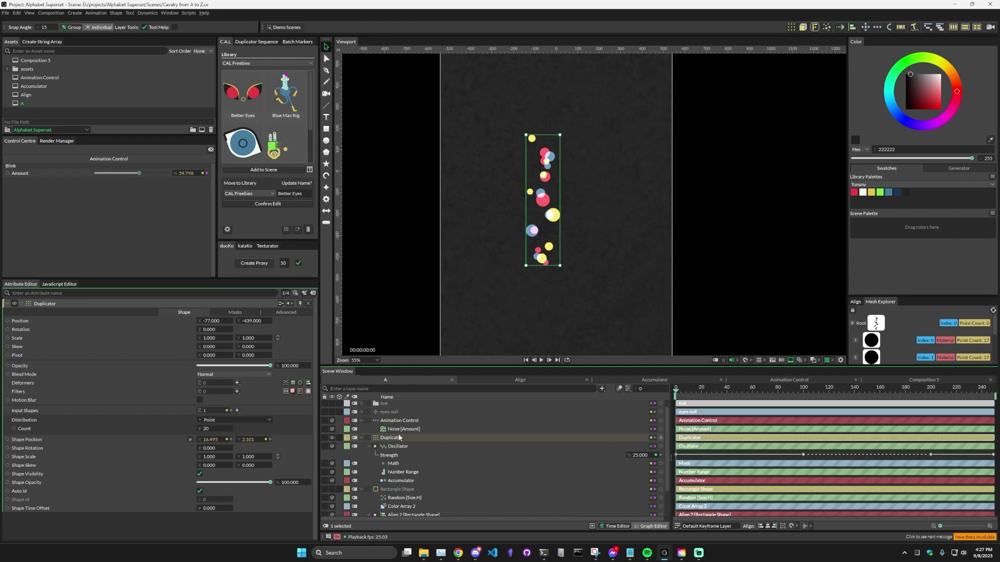
left_click(190, 440)
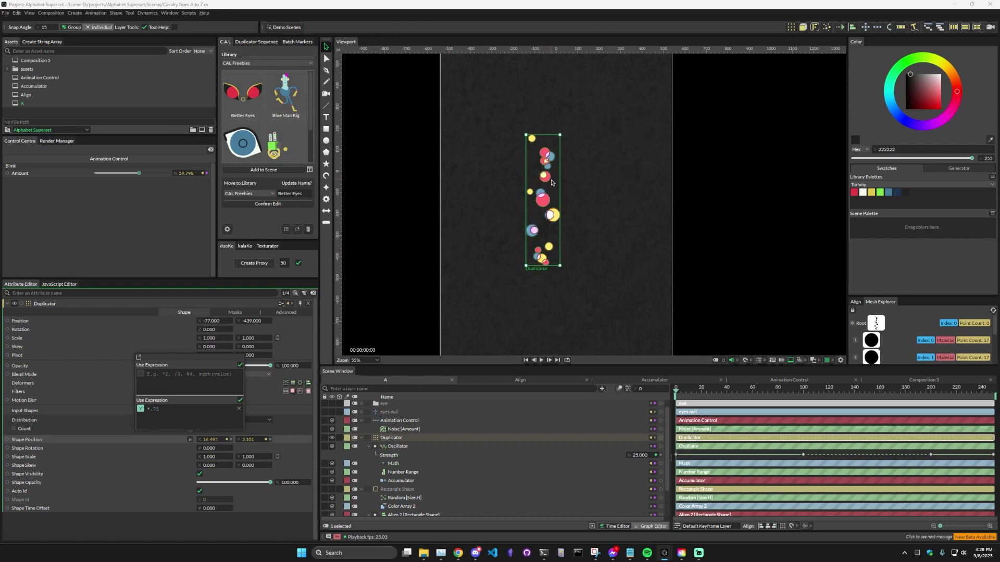
double_click(400, 490)
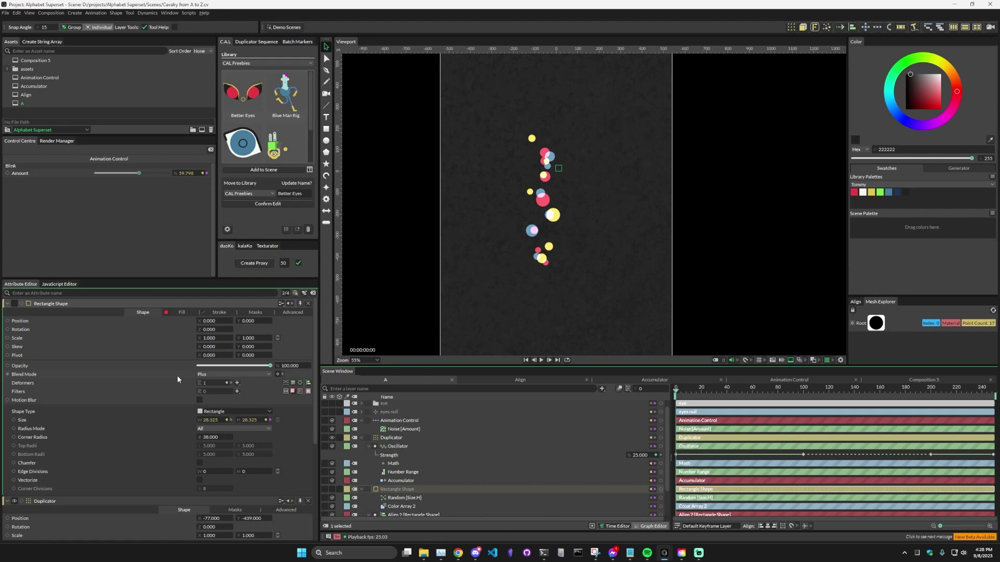